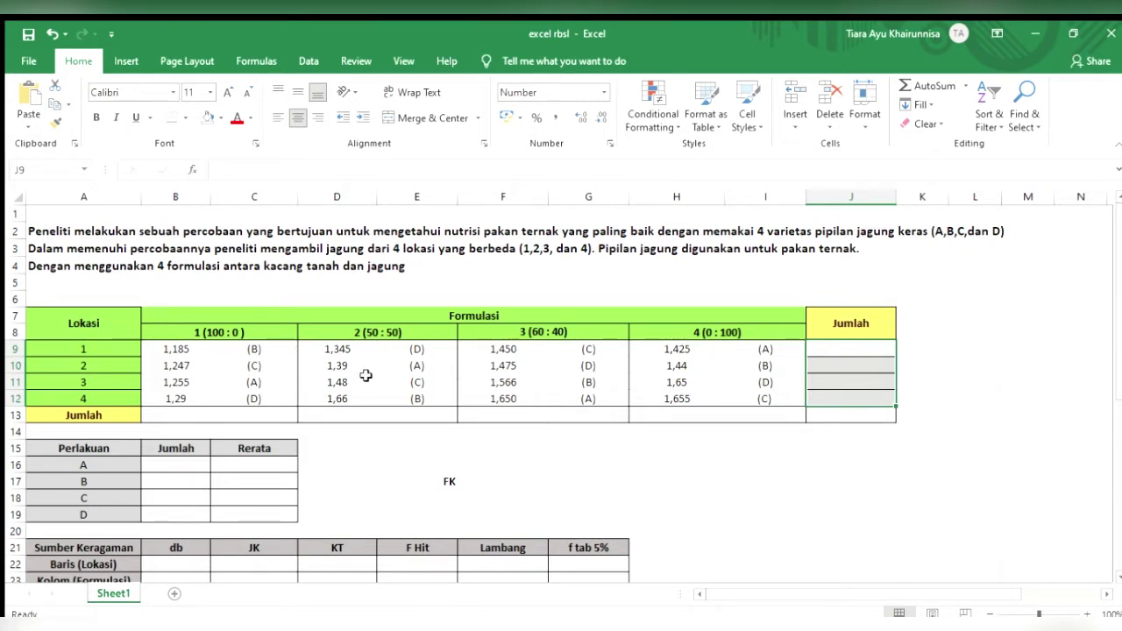
# Total location 1's row in J9 with =SUM(B9:I9) and fill the formula down through J13.
pyautogui.click(847, 356)
pyautogui.write('=')
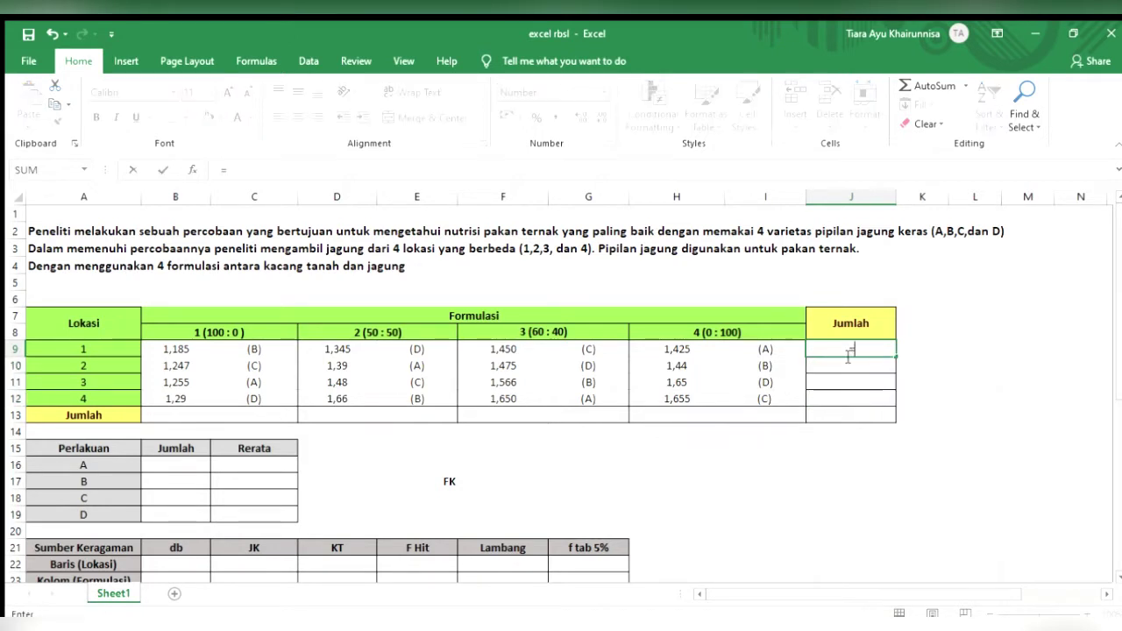
pyautogui.write('sum')
pyautogui.moveTo(183, 353); pyautogui.dragTo(770, 349)
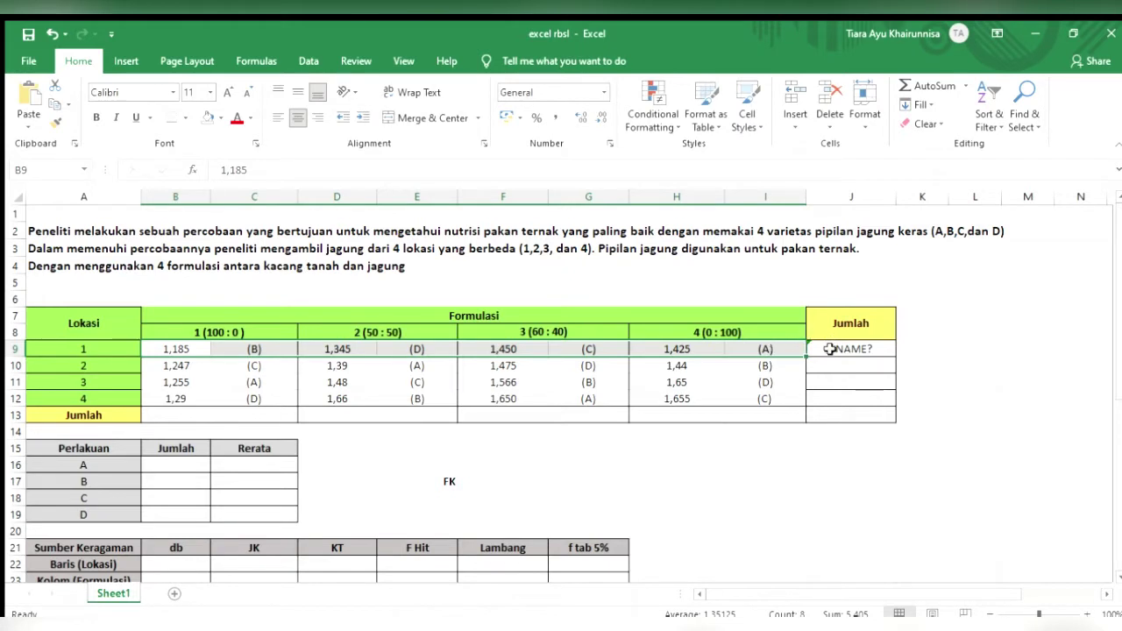
pyautogui.click(830, 349)
pyautogui.click(395, 169)
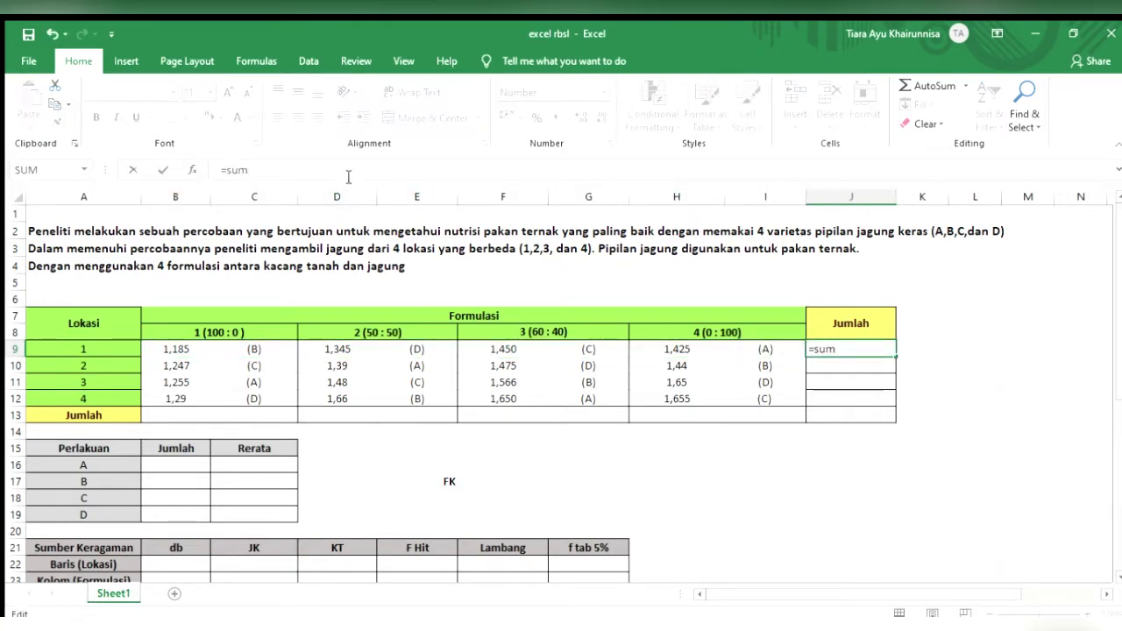
pyautogui.press('Tab')
pyautogui.moveTo(178, 351); pyautogui.dragTo(768, 350)
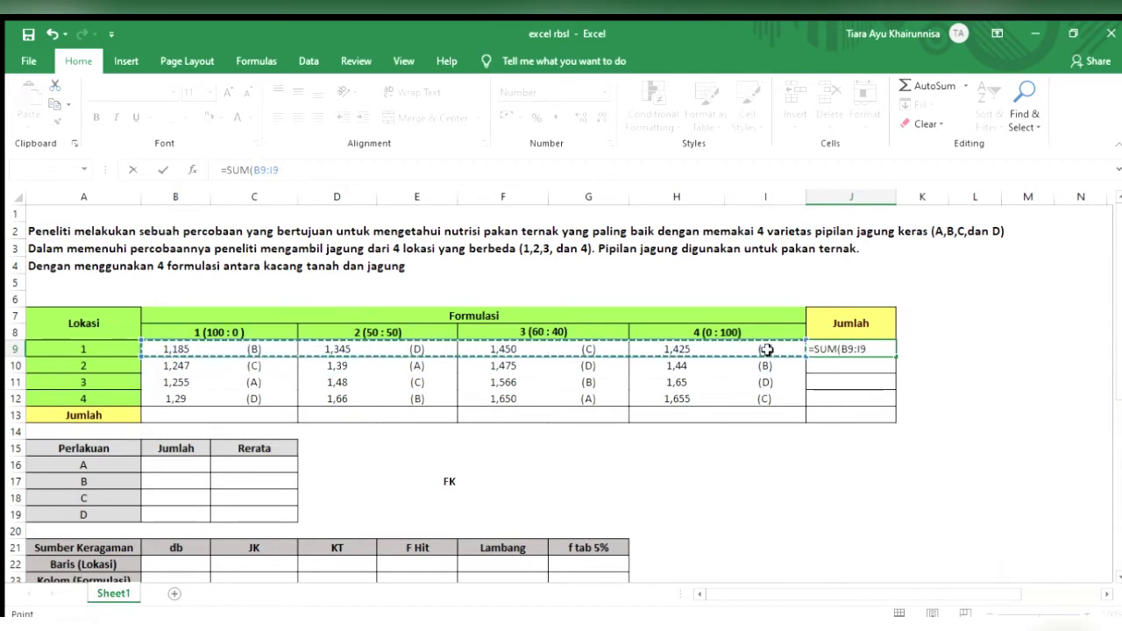
pyautogui.press('Return')
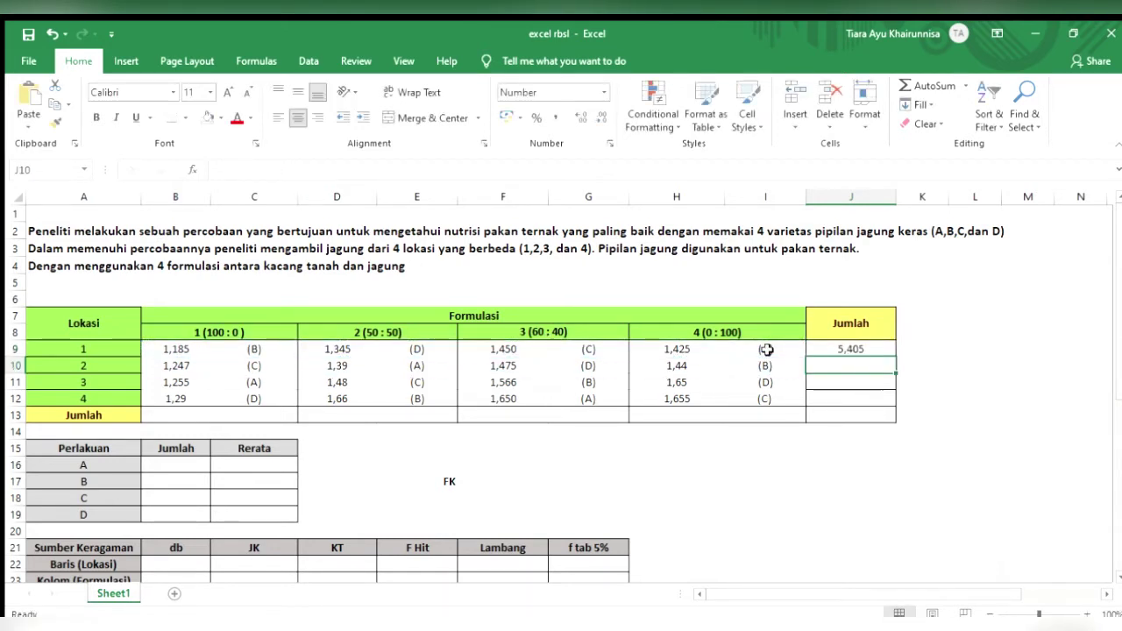
pyautogui.click(882, 349)
pyautogui.moveTo(895, 374); pyautogui.dragTo(886, 414)
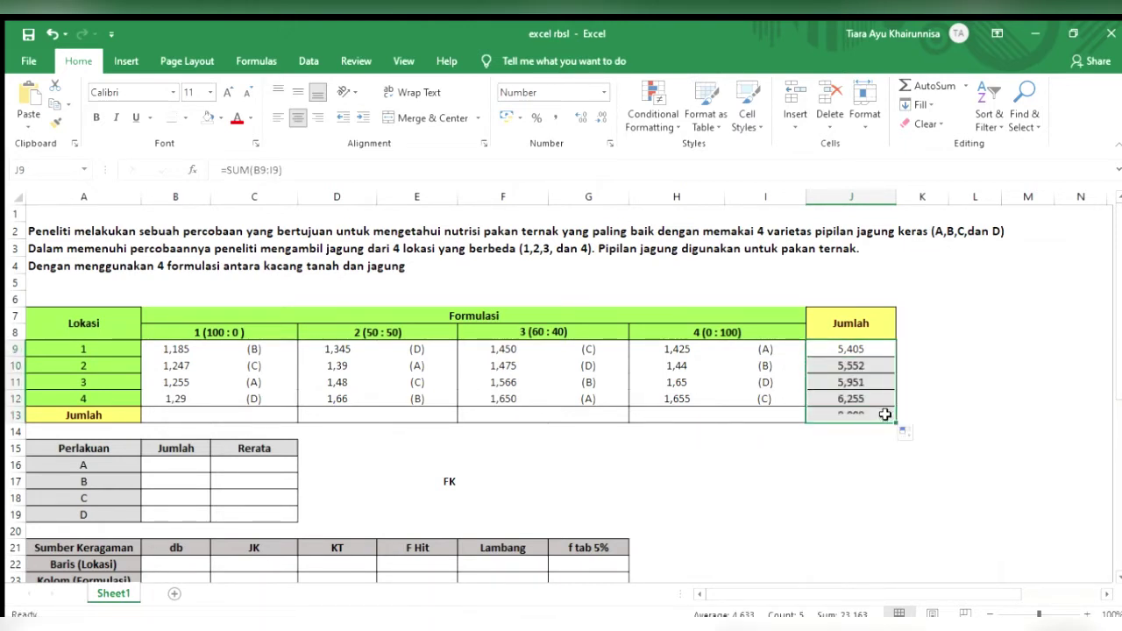
# Total formulation 1's column in B13 with =SUM(B9:B12) and fill the formula across to the formulation 4 column.
pyautogui.click(210, 411)
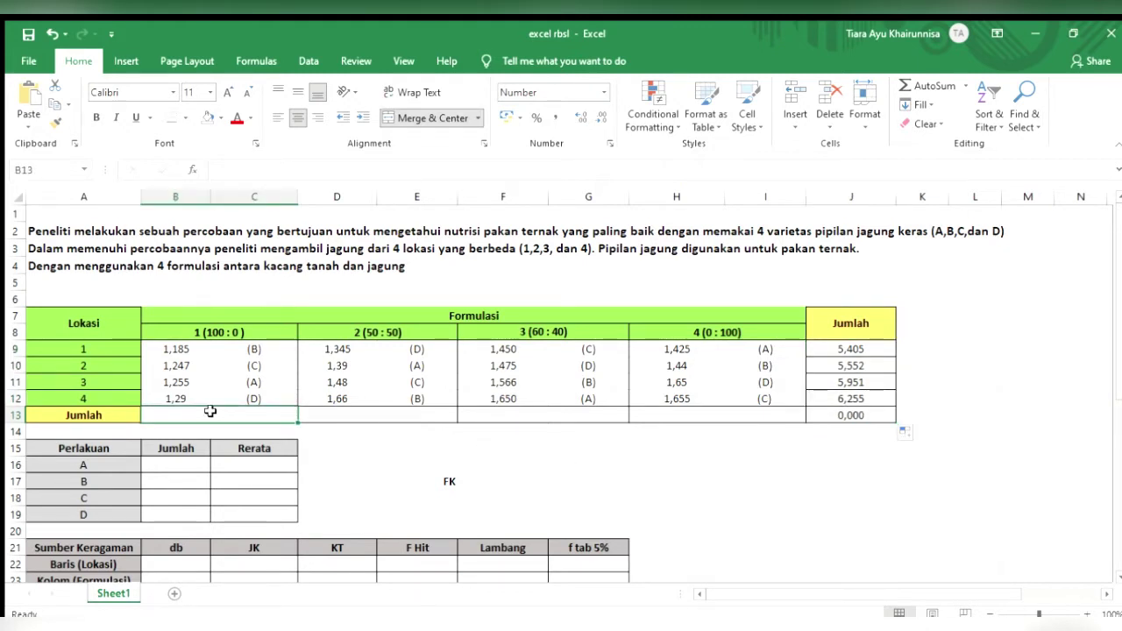
pyautogui.write('=sum')
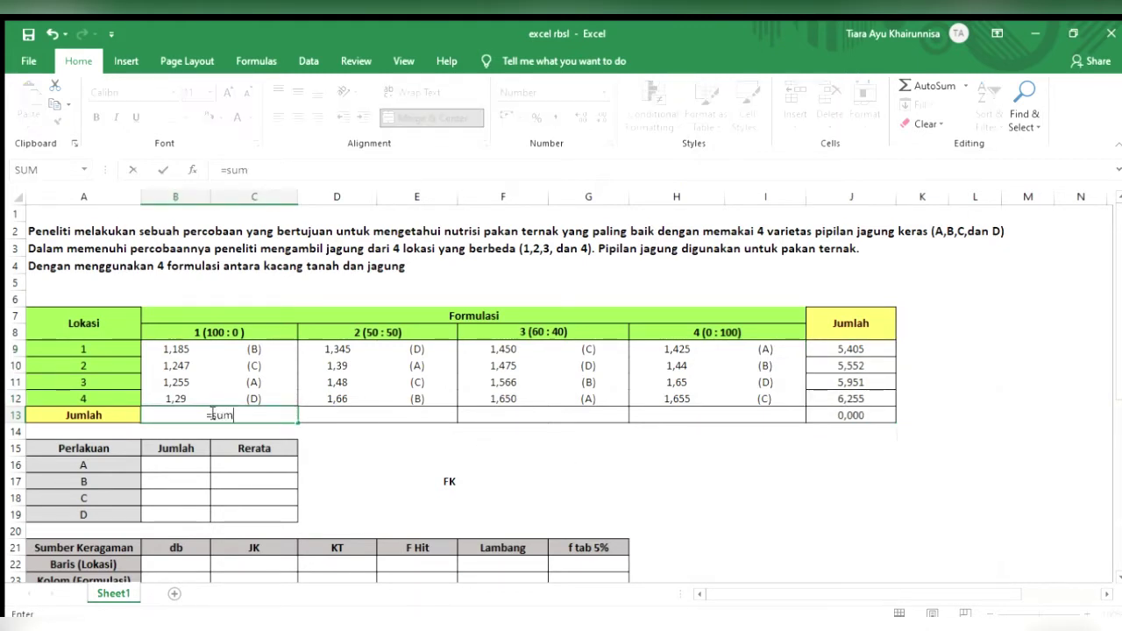
pyautogui.press('Tab')
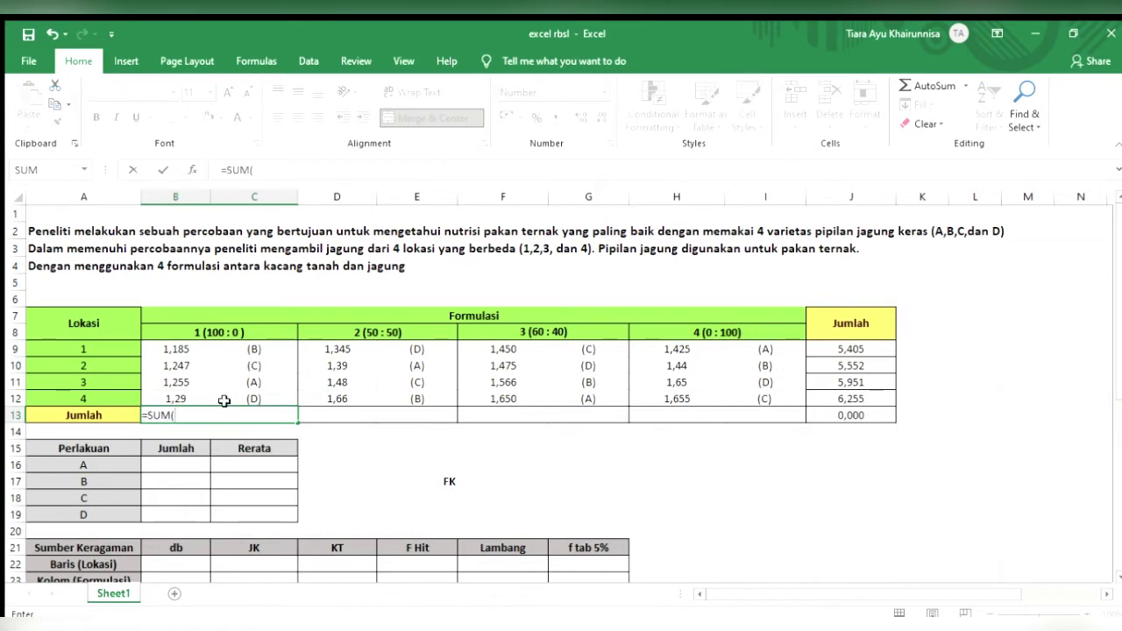
pyautogui.click(187, 352)
pyautogui.moveTo(188, 365); pyautogui.dragTo(190, 396)
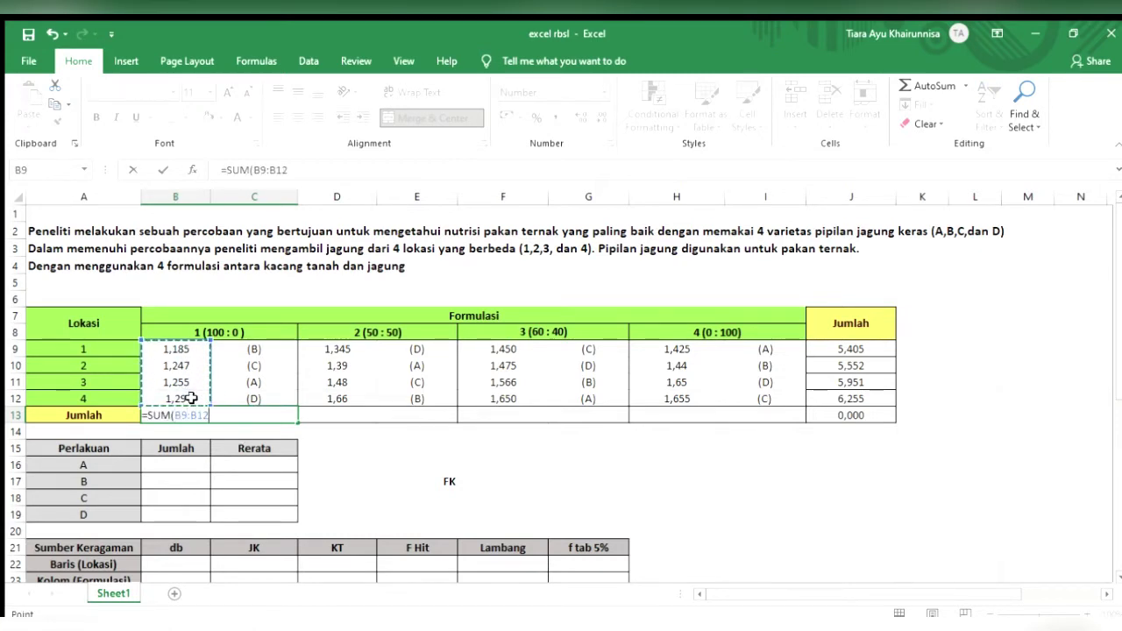
pyautogui.press('Return')
pyautogui.click(201, 413)
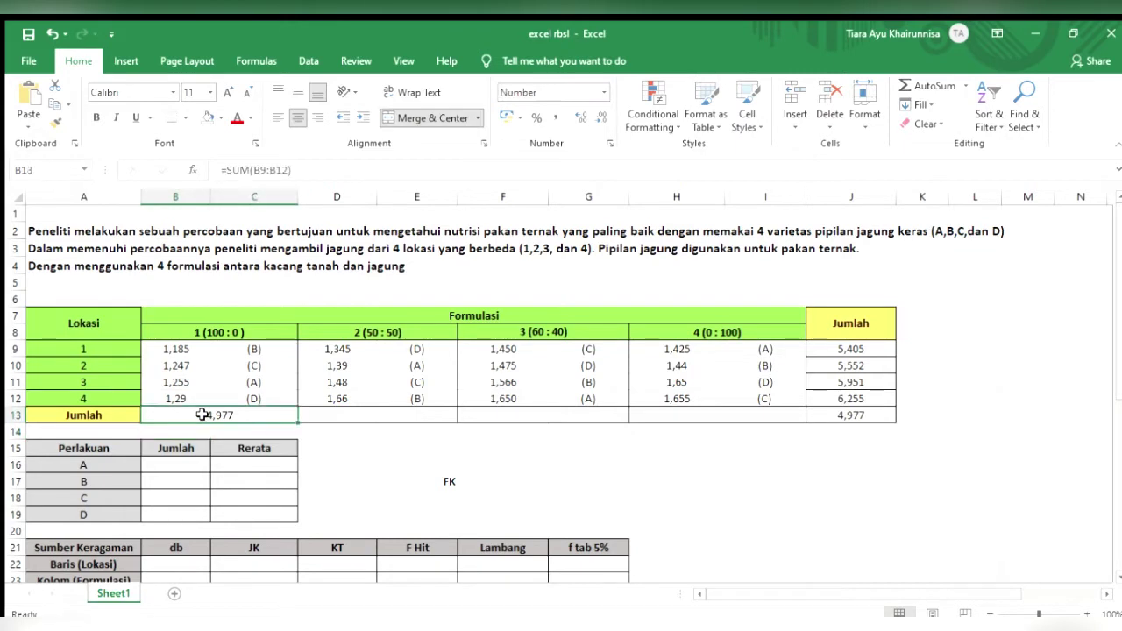
pyautogui.moveTo(297, 420); pyautogui.dragTo(814, 400)
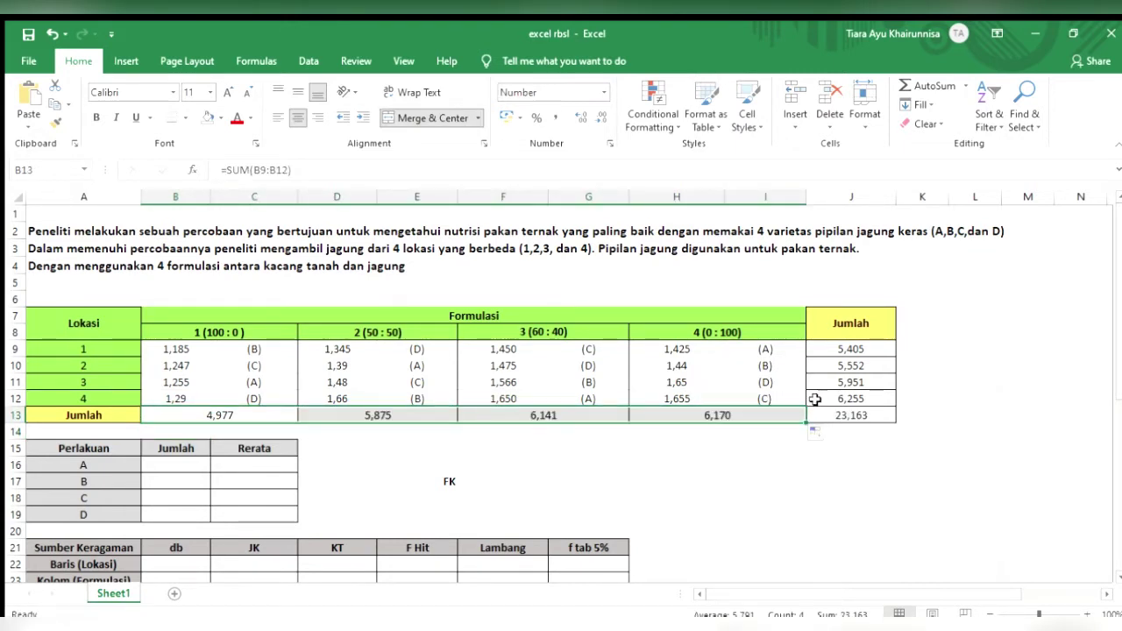
pyautogui.click(713, 471)
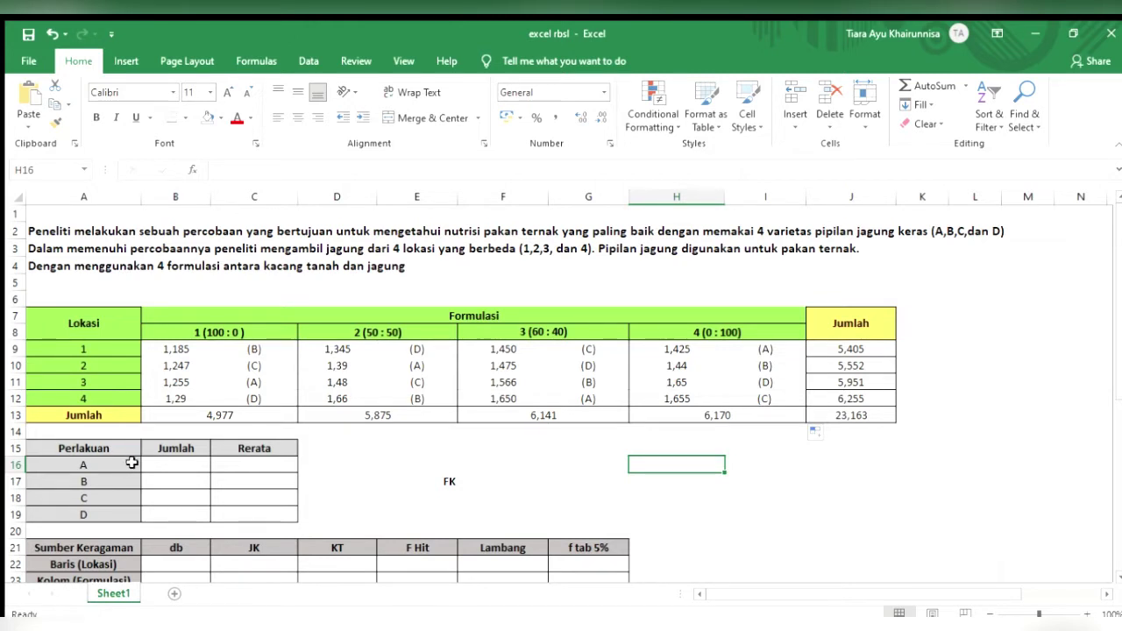
pyautogui.click(157, 465)
pyautogui.write('=sum')
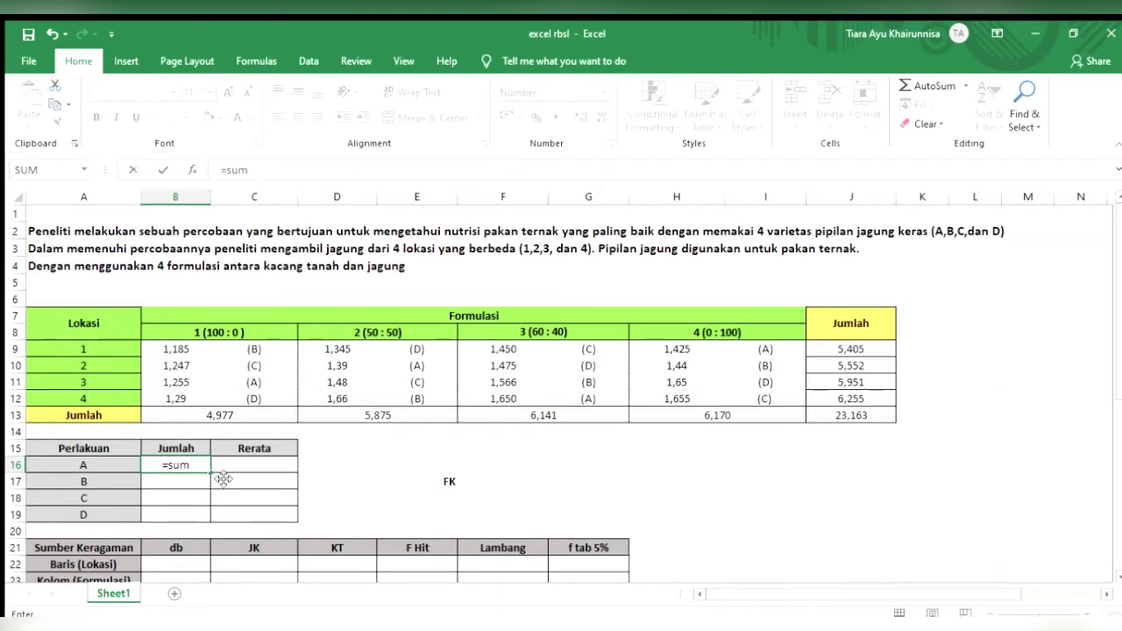
pyautogui.press('Tab')
pyautogui.click(198, 383)
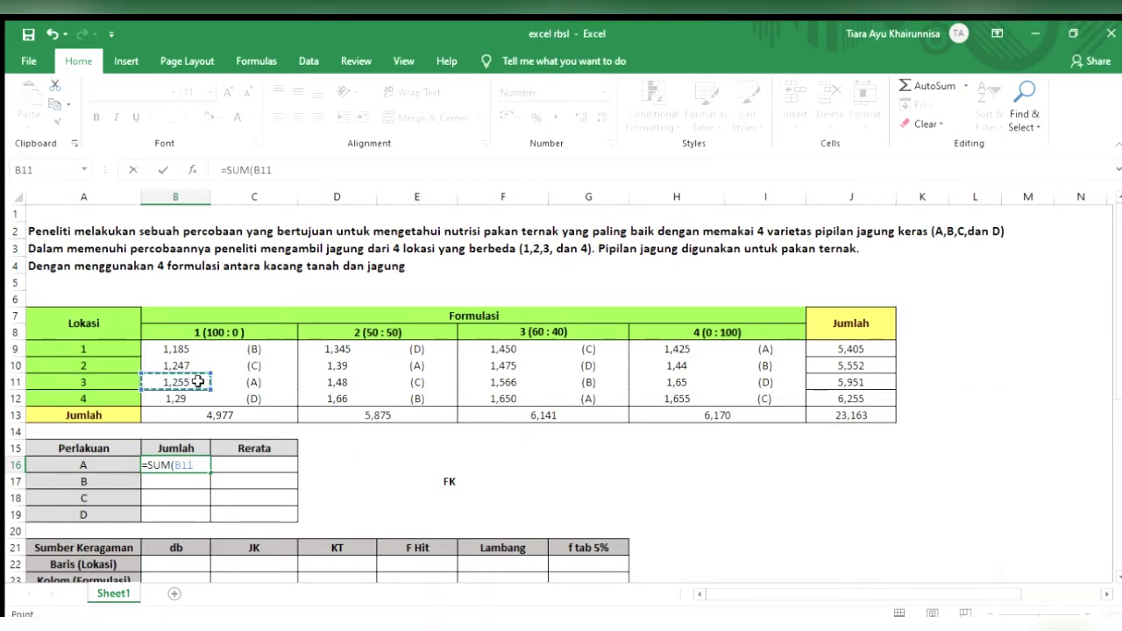
pyautogui.press('BackSpace')
pyautogui.press('BackSpace')
pyautogui.press('BackSpace')
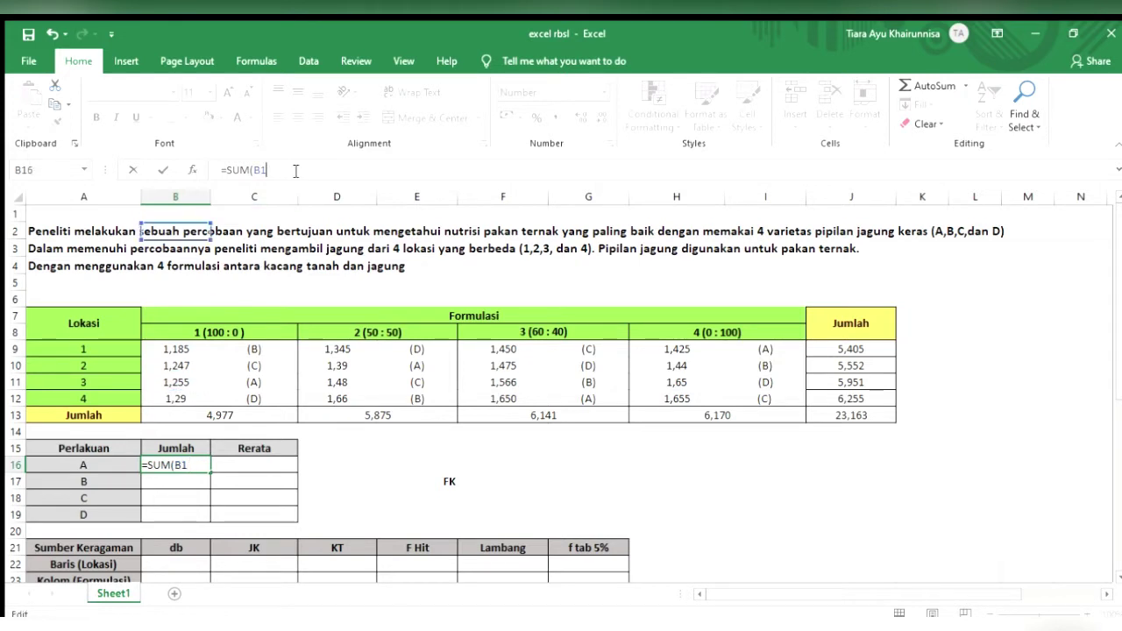
pyautogui.press('BackSpace')
pyautogui.press('BackSpace')
pyautogui.press('BackSpace')
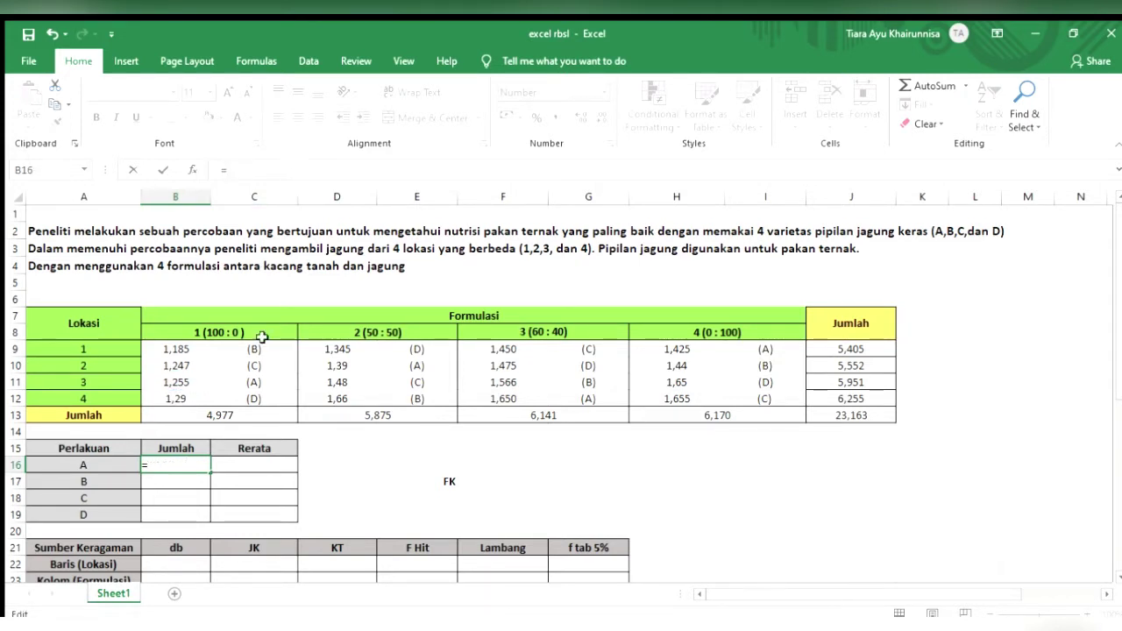
# Total the treatment A values in B16 with the formula =B11+D10+F12+H9.
pyautogui.click(190, 383)
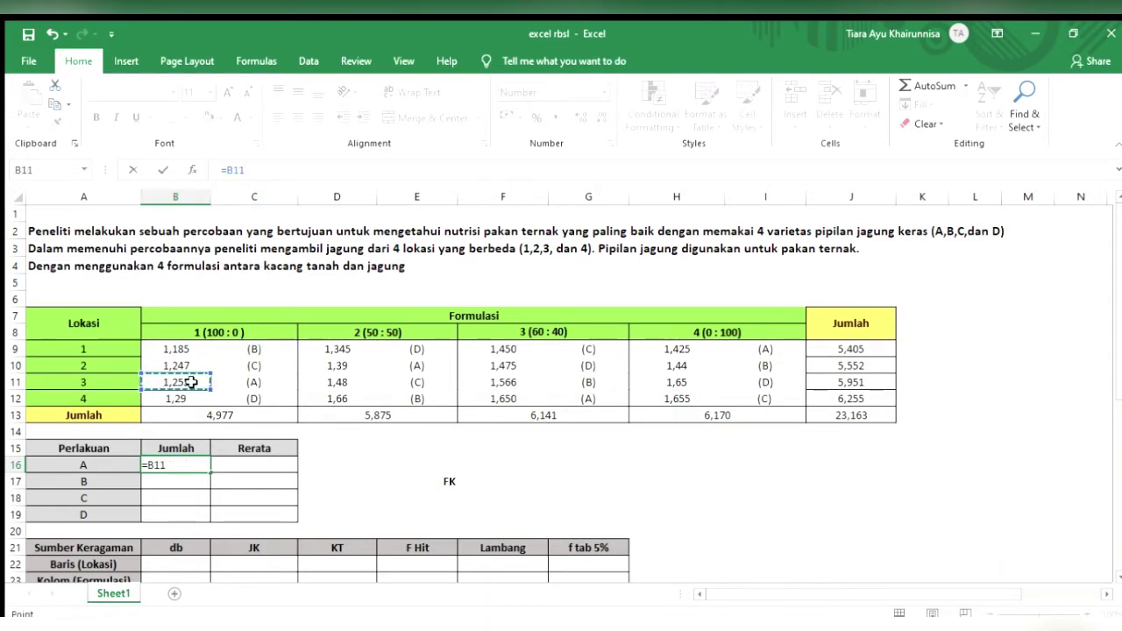
pyautogui.write('+')
pyautogui.click(337, 369)
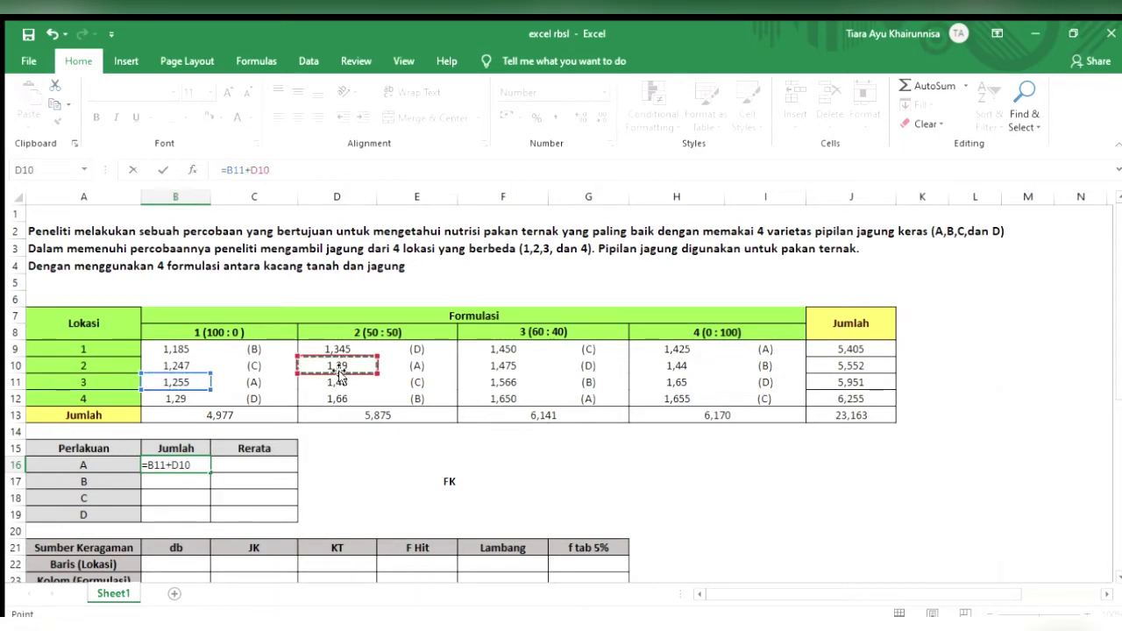
pyautogui.write('+')
pyautogui.click(489, 396)
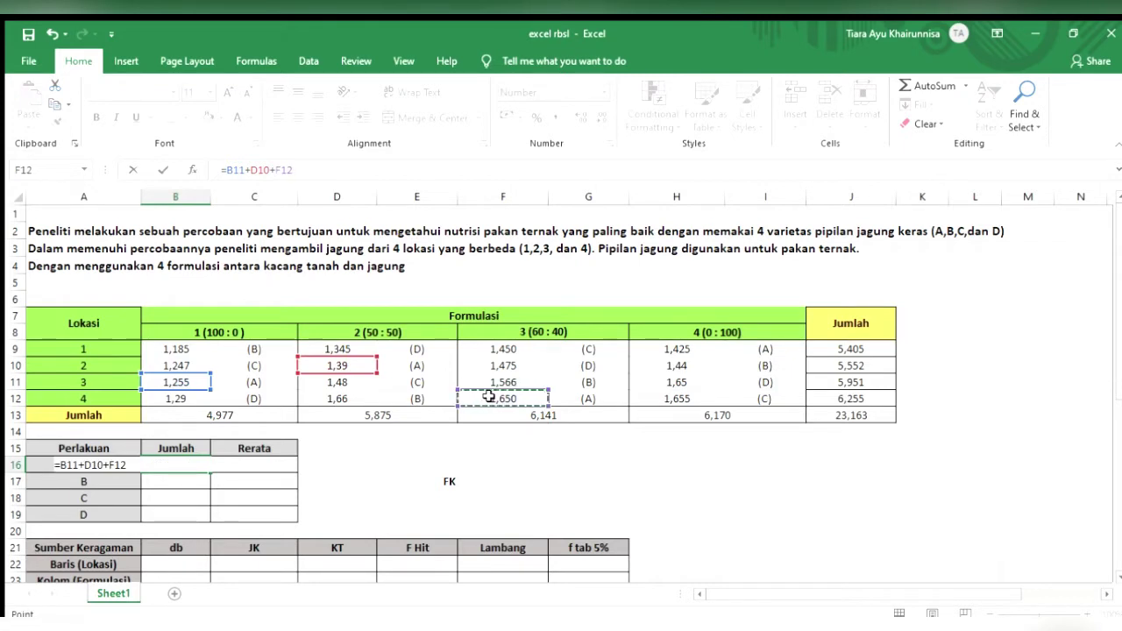
pyautogui.write('+')
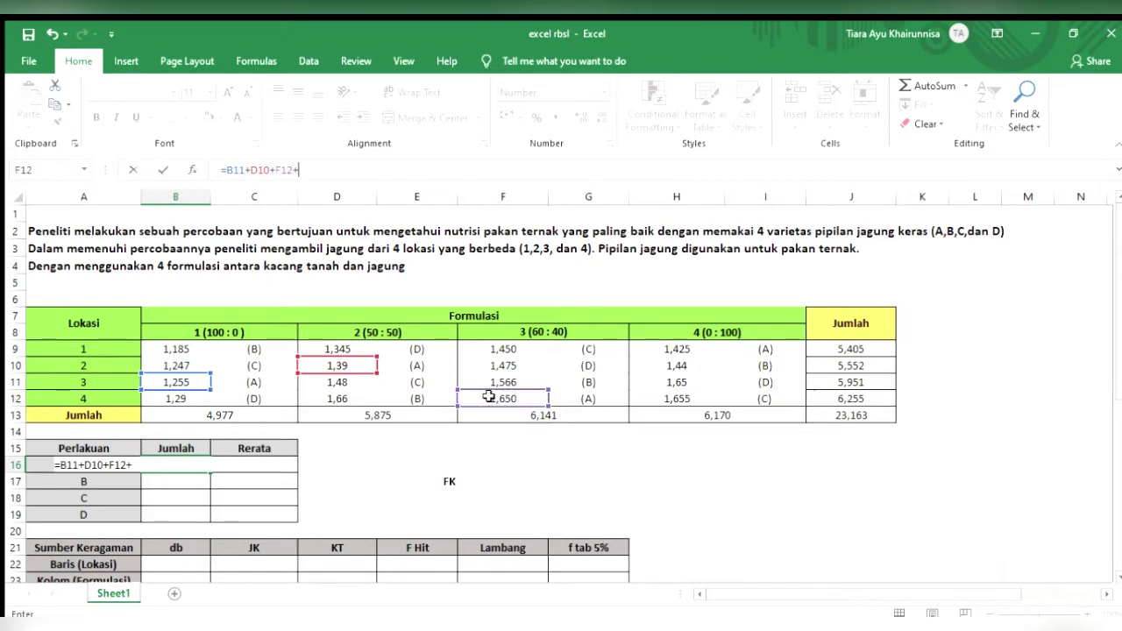
pyautogui.click(680, 352)
pyautogui.press('Return')
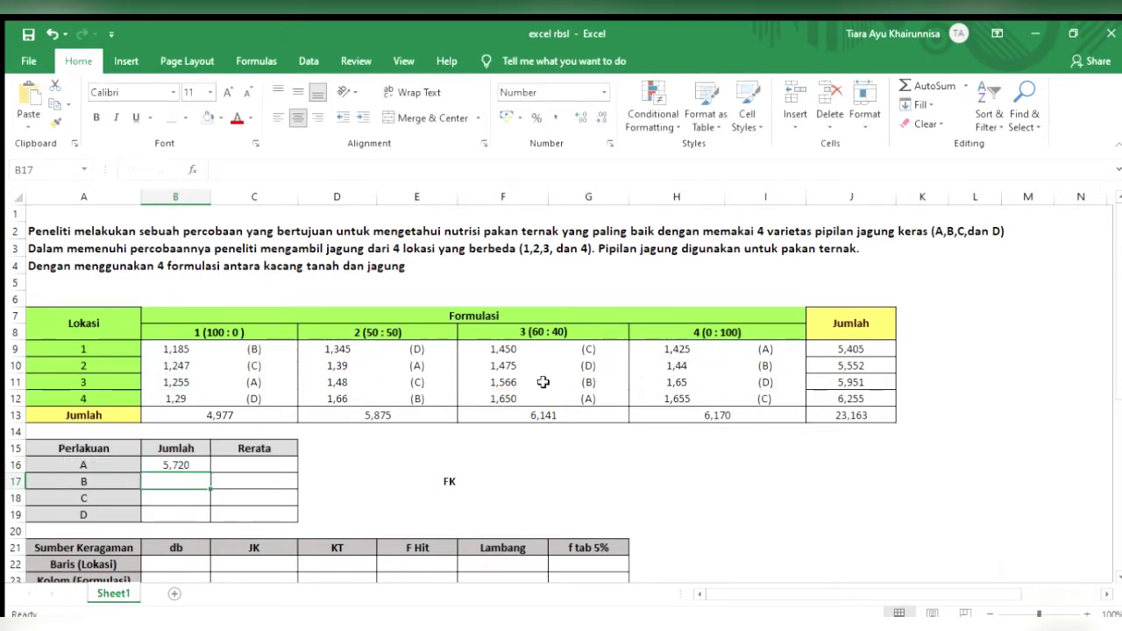
# Total the treatment B values in B17 with the formula =B9+D12+F11+H10.
pyautogui.write('=')
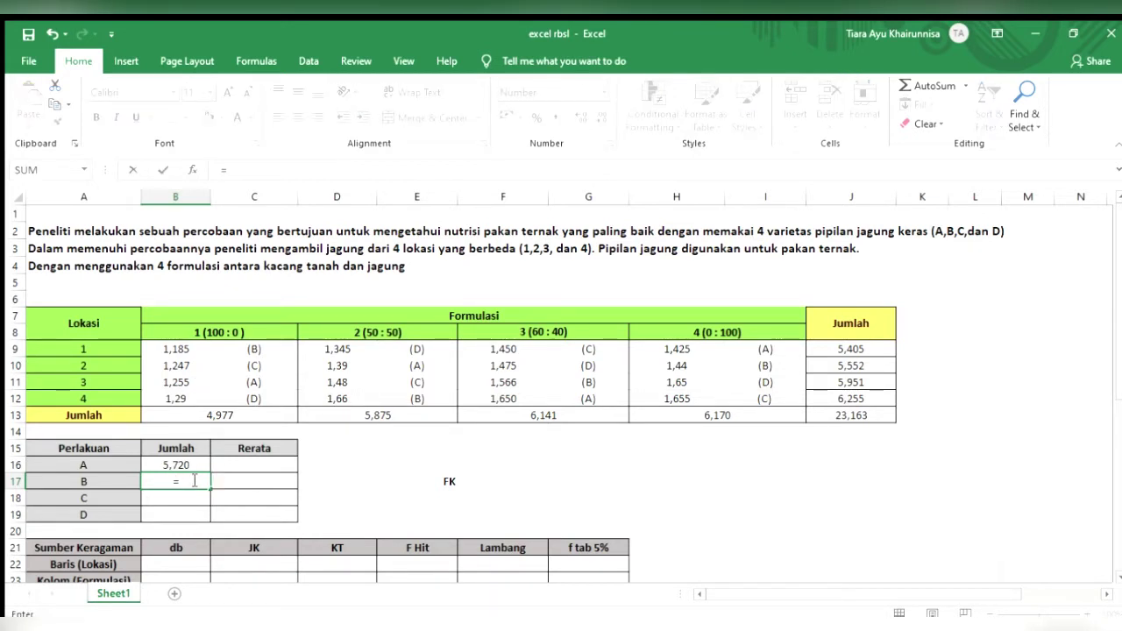
pyautogui.click(193, 350)
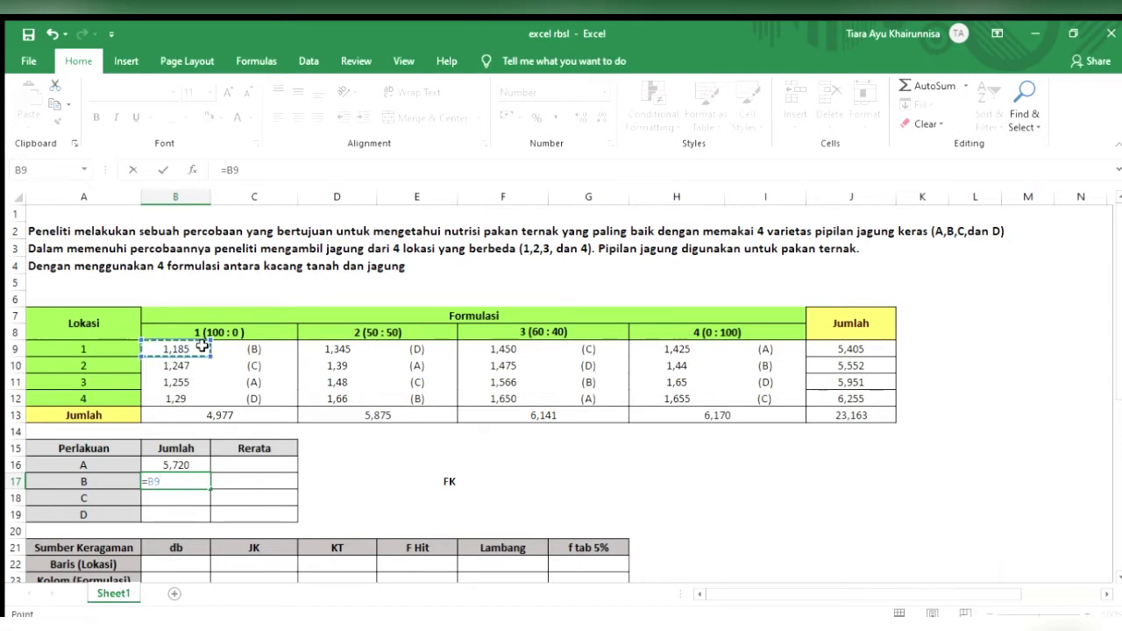
pyautogui.write('+')
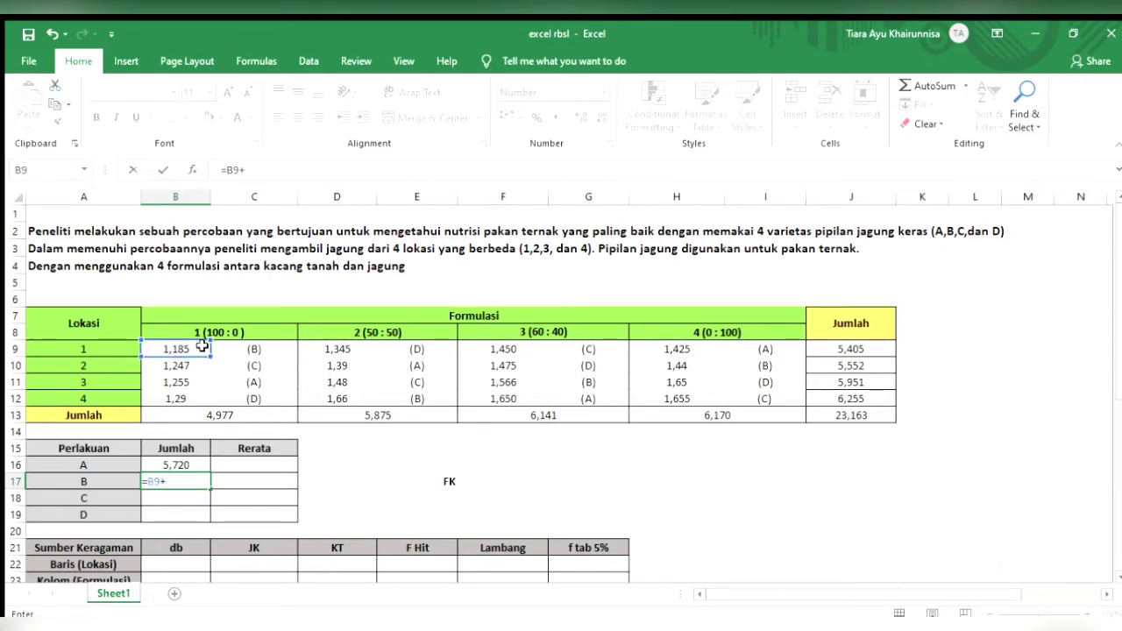
pyautogui.click(342, 400)
pyautogui.write('+')
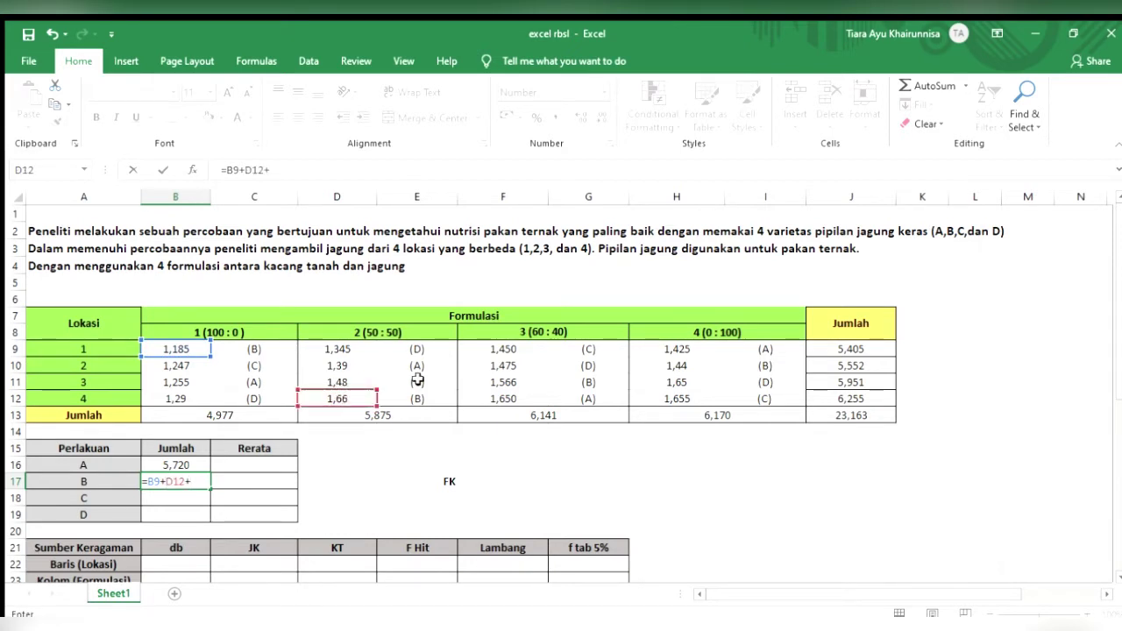
pyautogui.click(483, 385)
pyautogui.write('+')
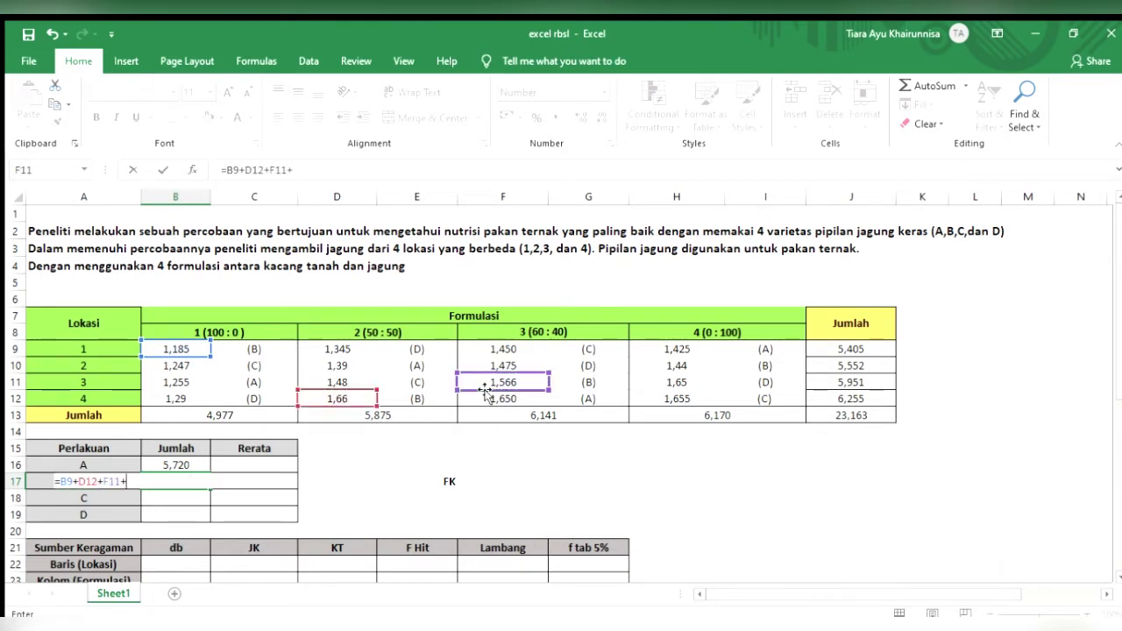
pyautogui.click(649, 365)
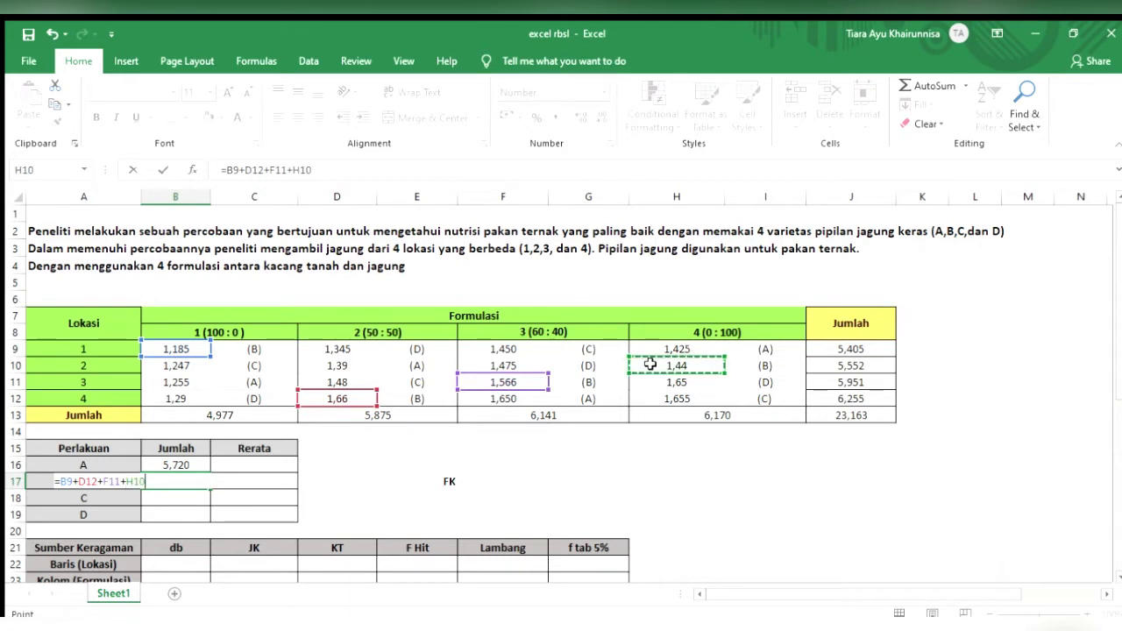
pyautogui.press('Return')
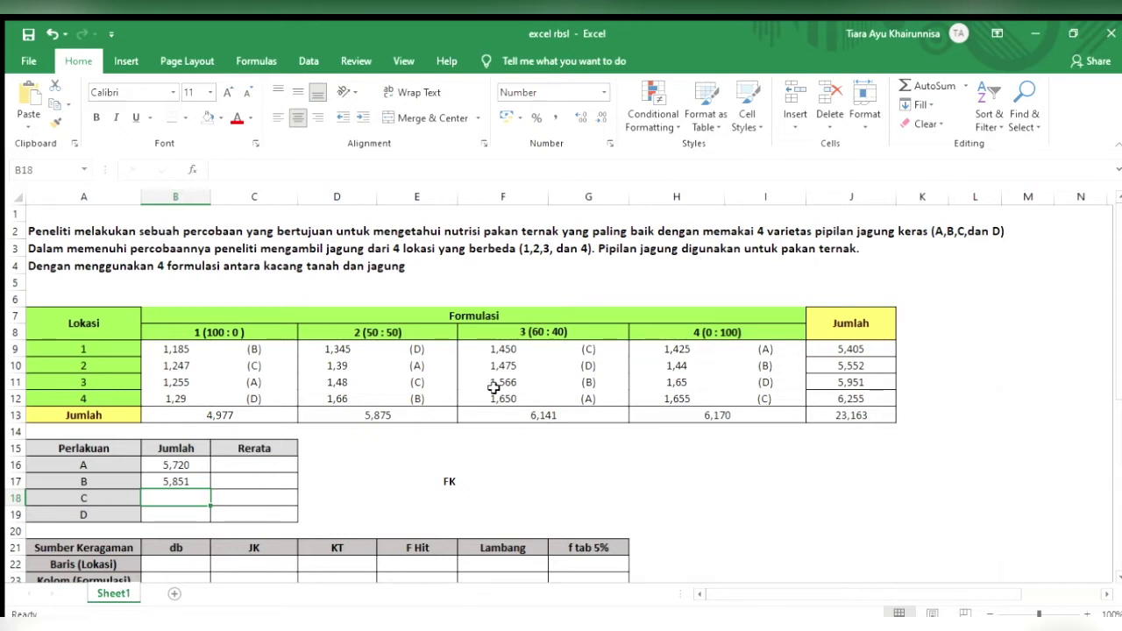
# Total the treatment C values in B18 with the formula =B10+D11+F9+H12.
pyautogui.write('=')
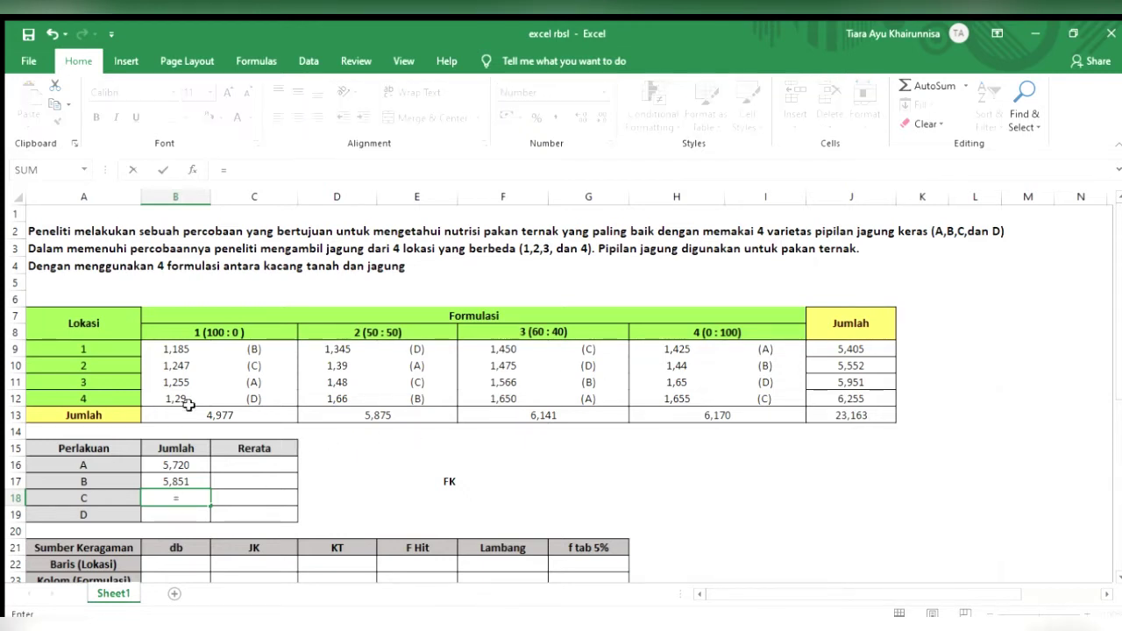
pyautogui.click(186, 367)
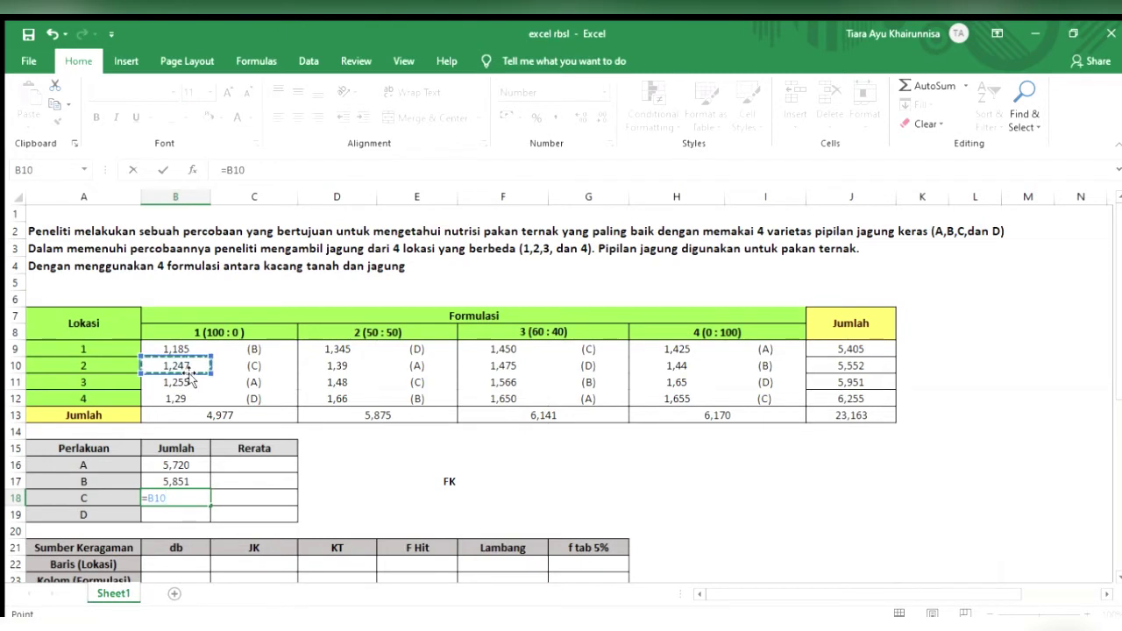
pyautogui.write('+')
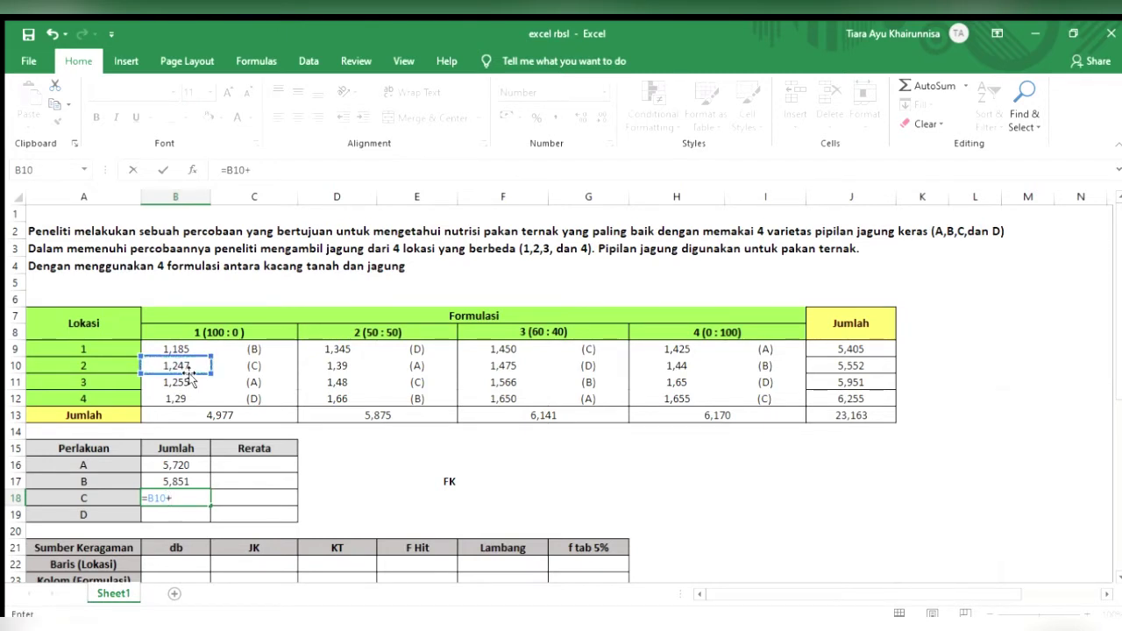
pyautogui.click(337, 384)
pyautogui.write('+')
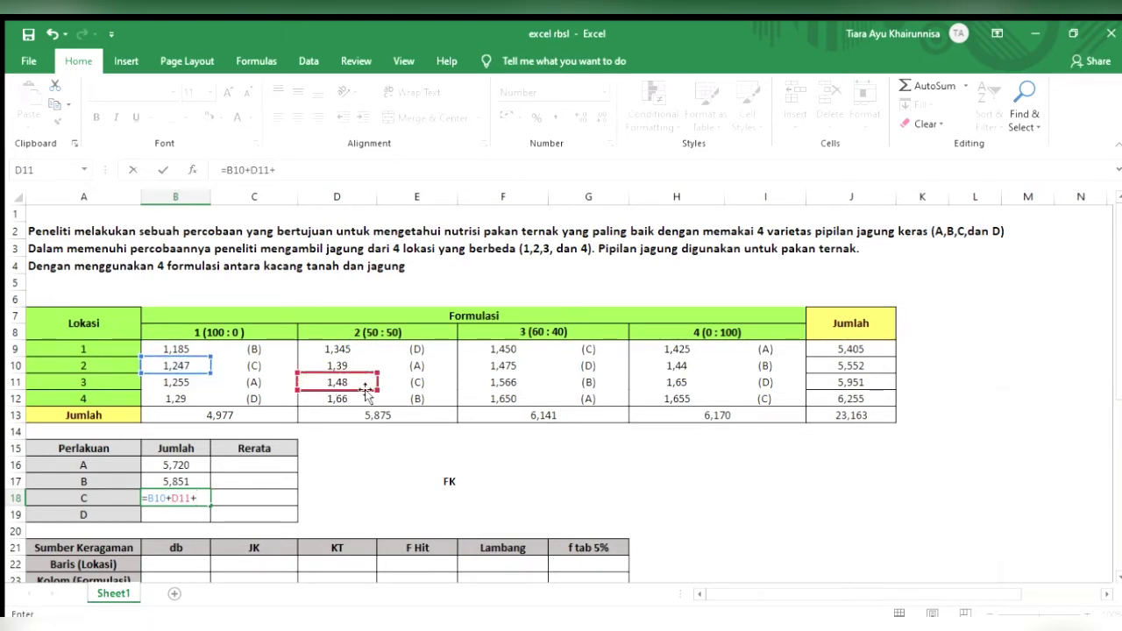
pyautogui.click(482, 350)
pyautogui.write('+')
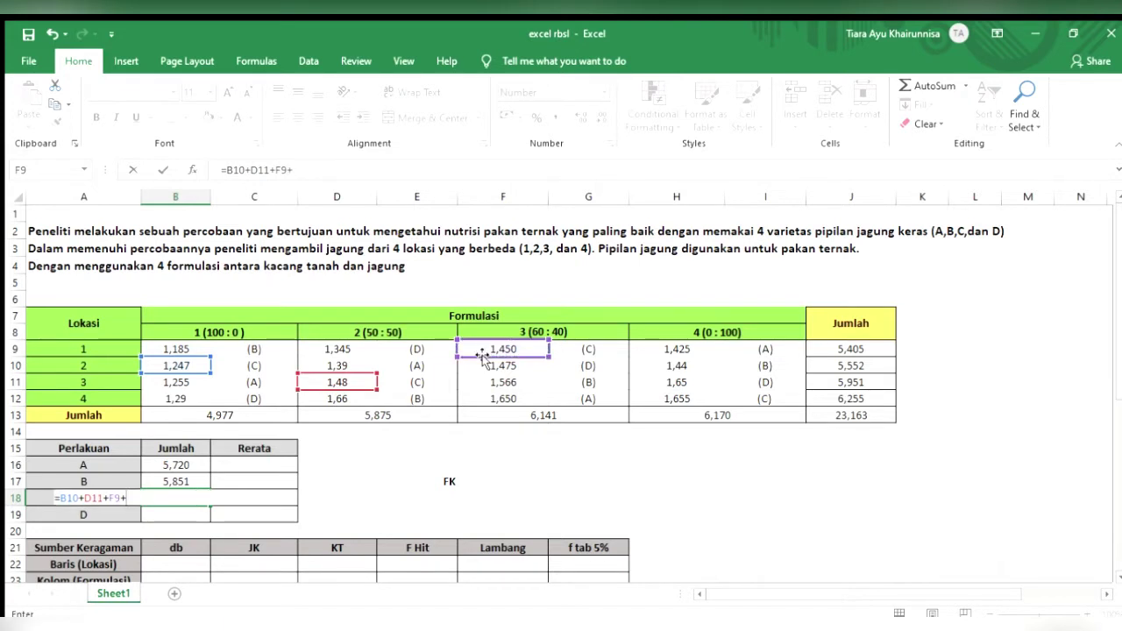
pyautogui.click(681, 399)
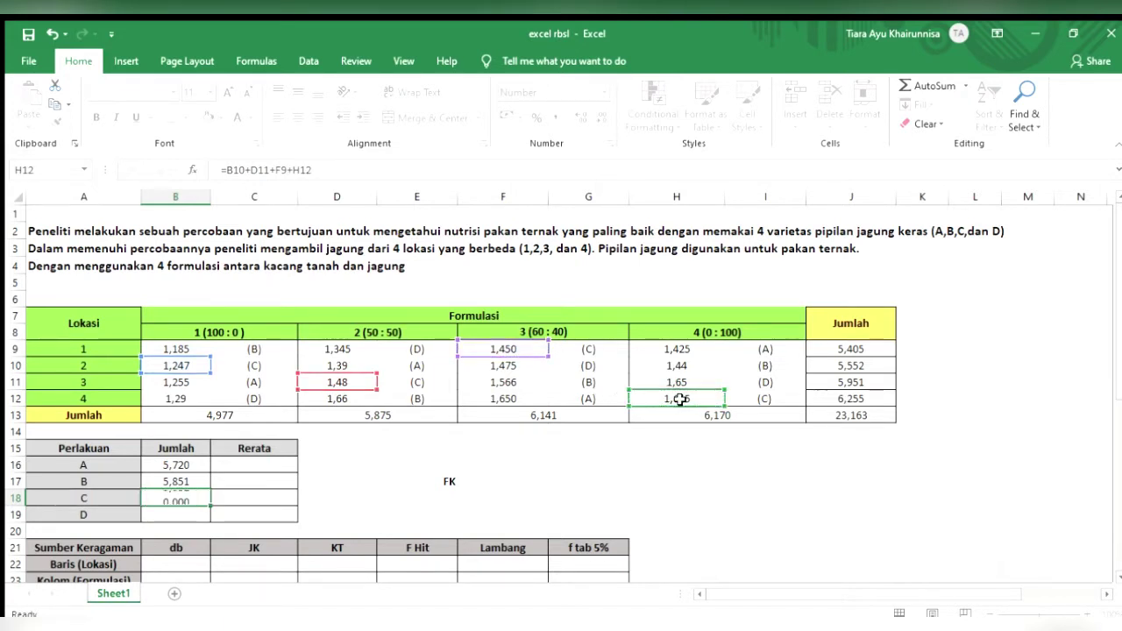
# Total the treatment D values in B19 with the formula =B12+D9+F10+H11.
pyautogui.press('Return')
pyautogui.write('=')
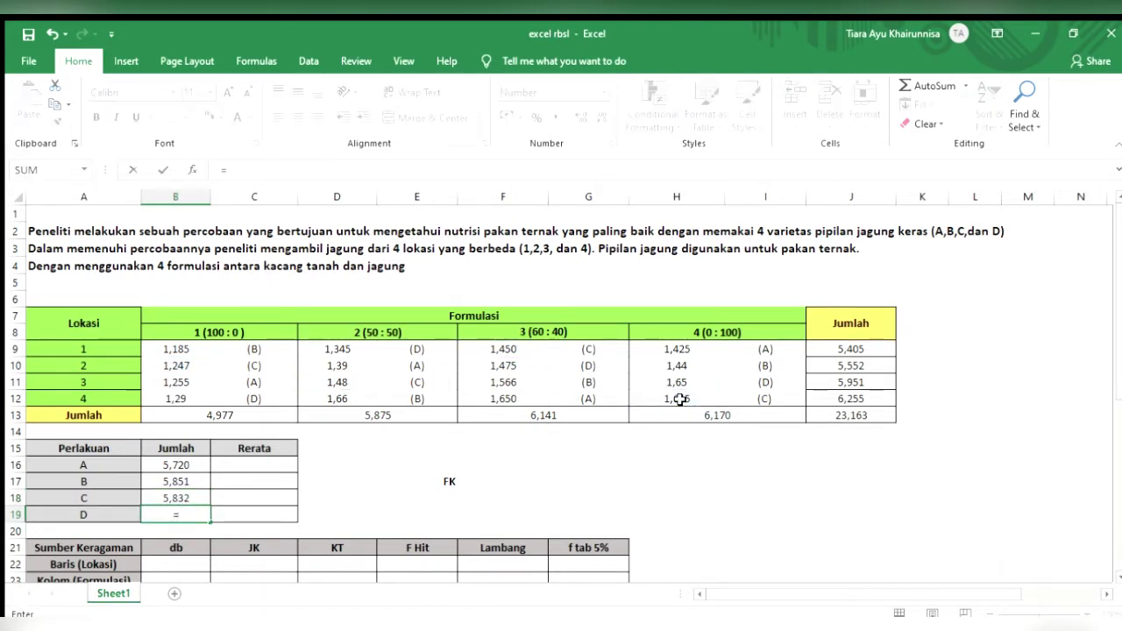
pyautogui.click(175, 398)
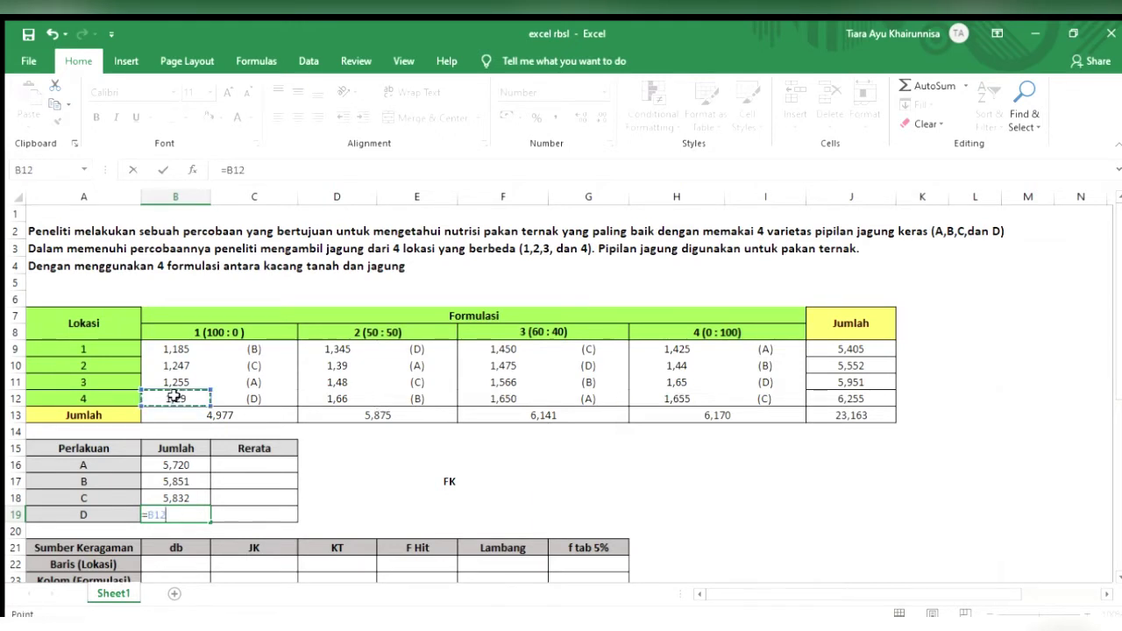
pyautogui.write('+')
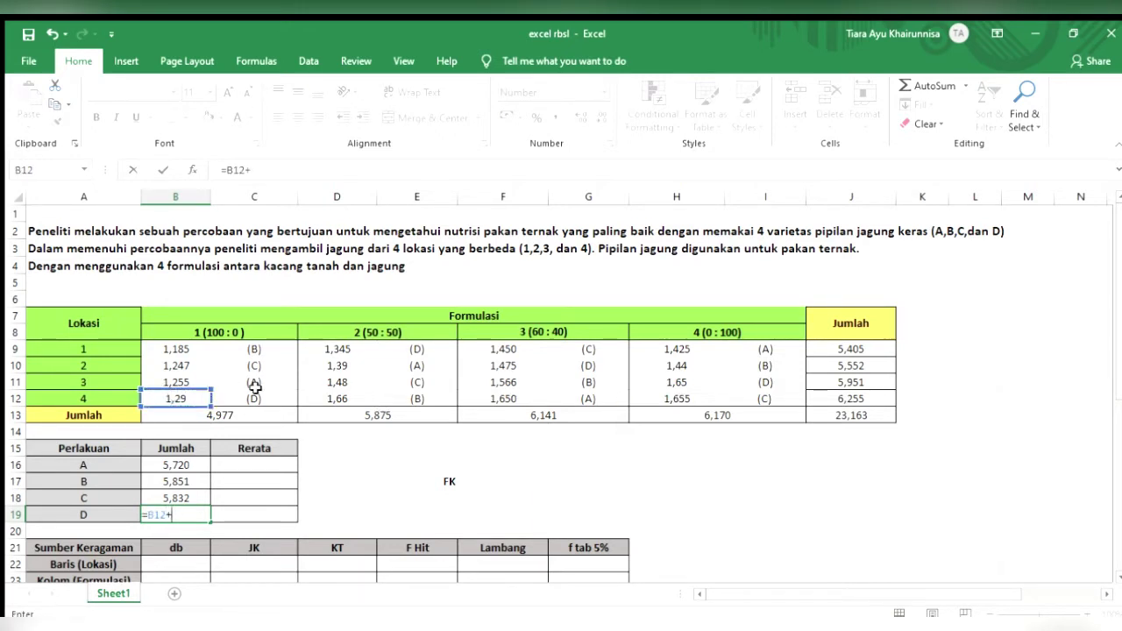
pyautogui.click(343, 350)
pyautogui.write('+')
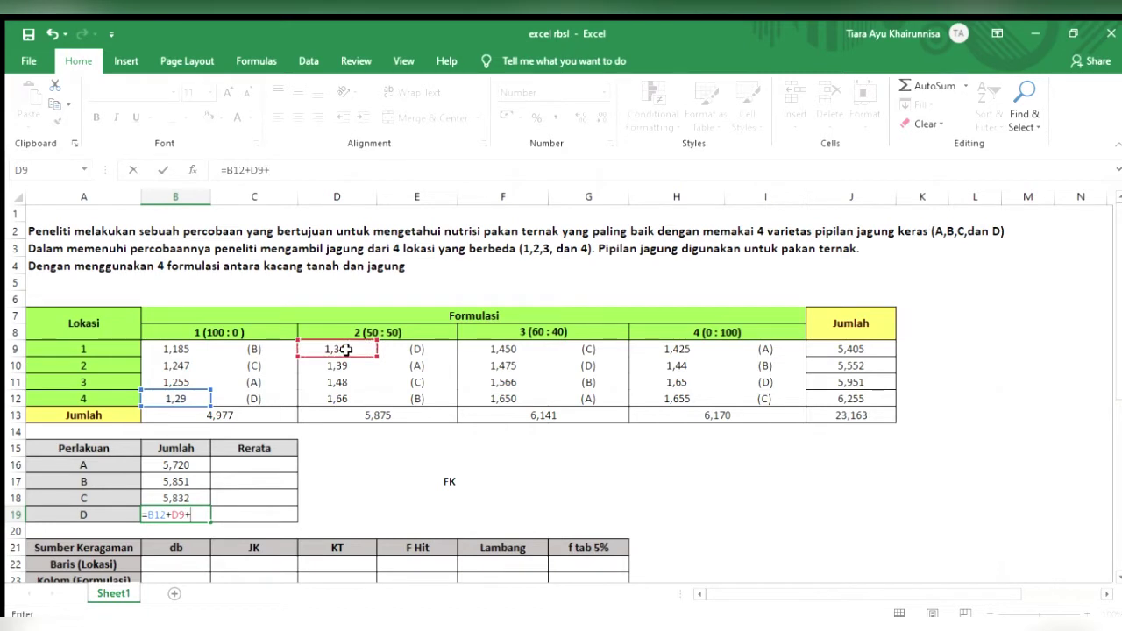
pyautogui.click(504, 365)
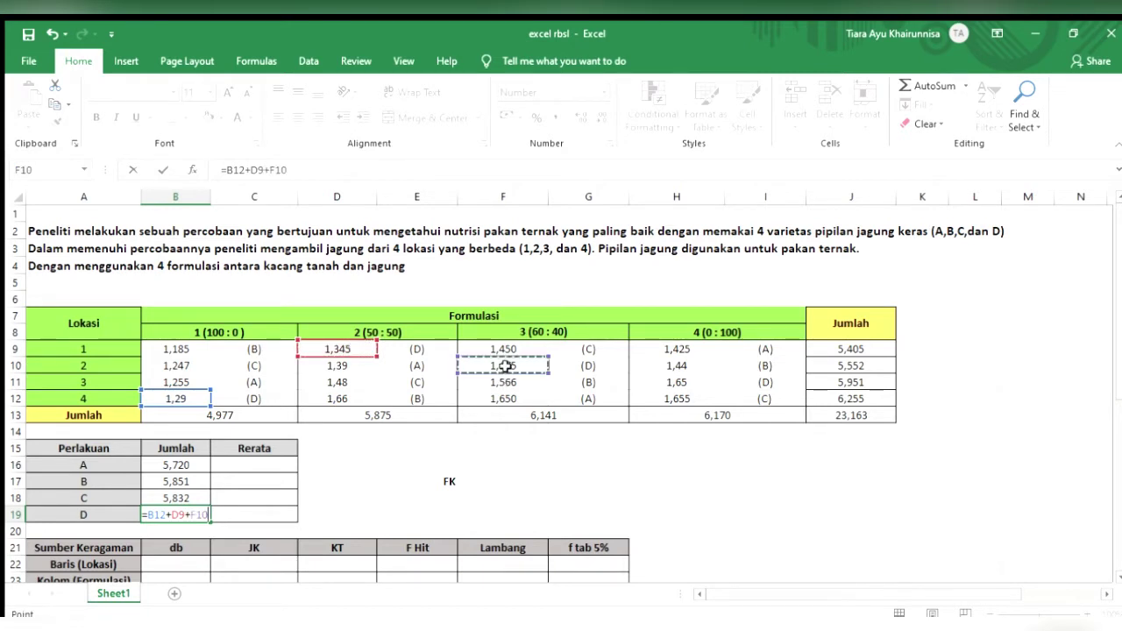
pyautogui.write('+')
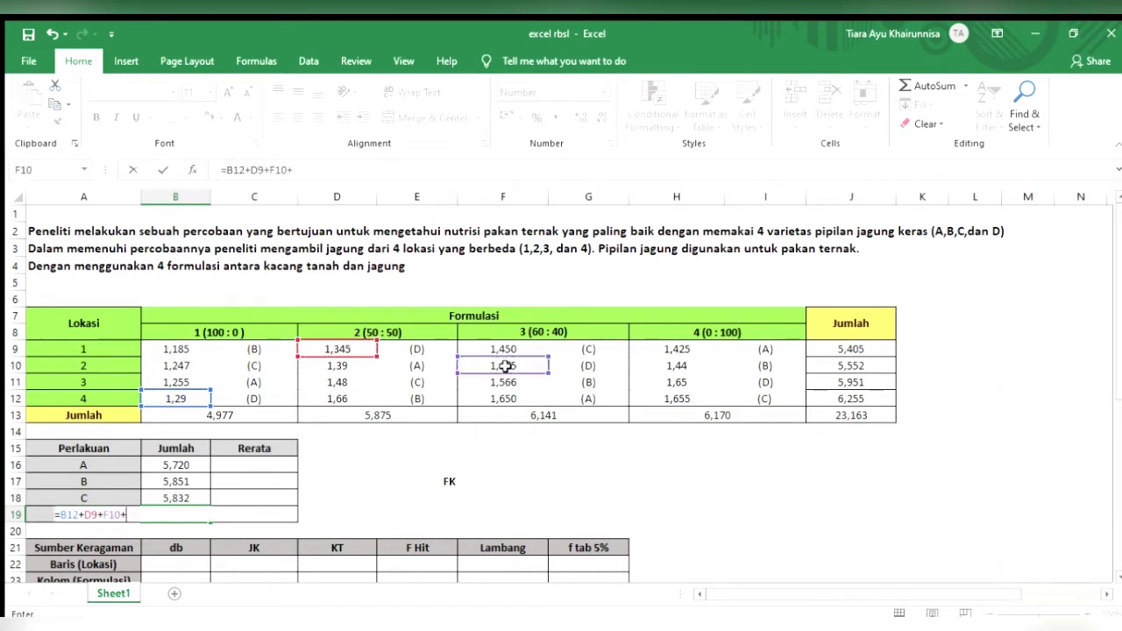
pyautogui.click(681, 383)
pyautogui.write('+')
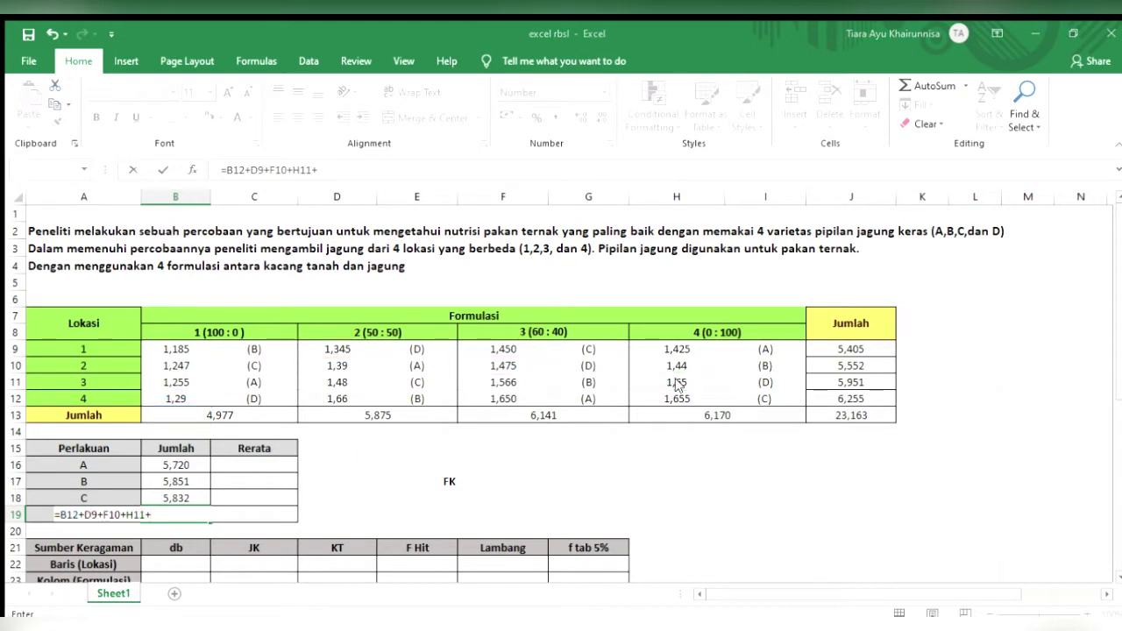
pyautogui.press('BackSpace')
pyautogui.press('Return')
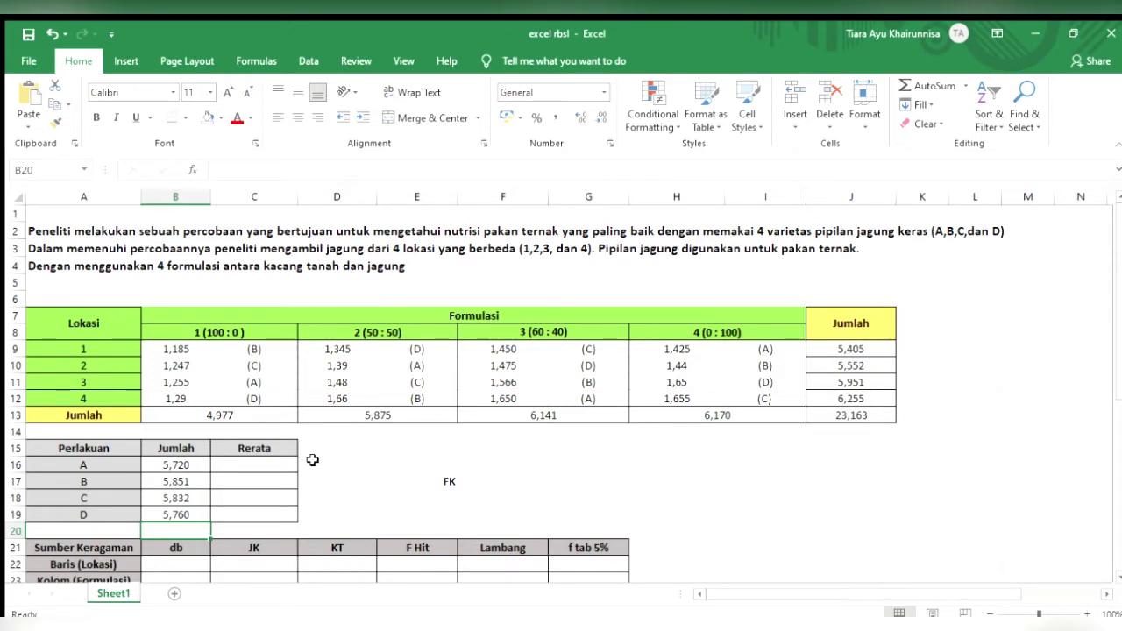
# Calculate treatment A's mean in C16 with =B16/4 and fill the formula down to treatment D in C19.
pyautogui.click(285, 465)
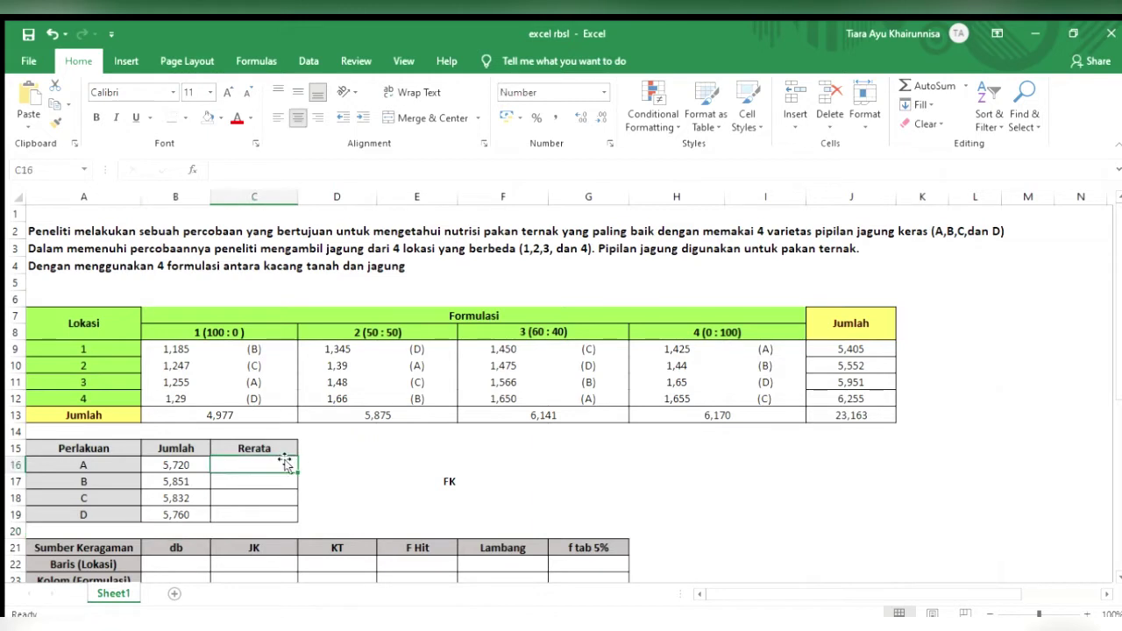
pyautogui.write('=')
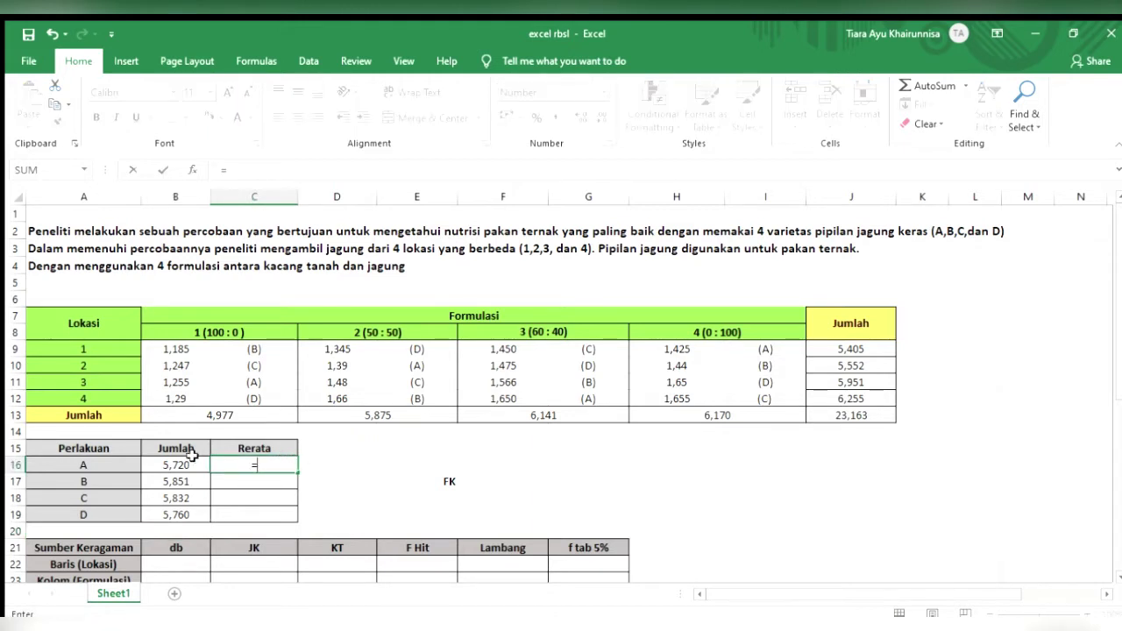
pyautogui.click(194, 462)
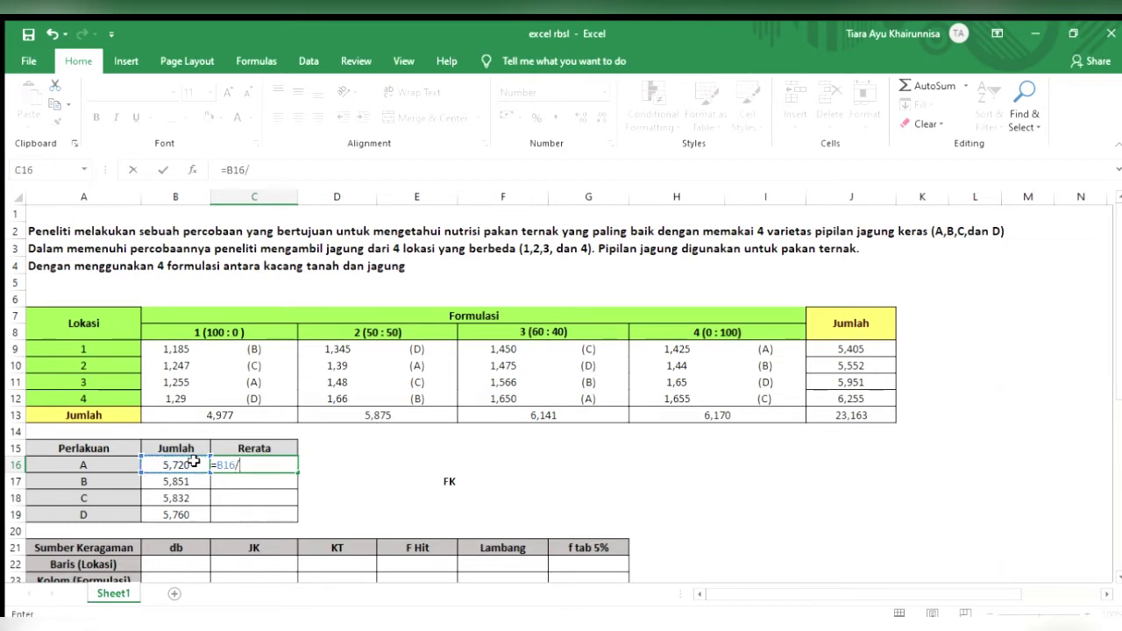
pyautogui.write('/5')
pyautogui.write('4')
pyautogui.press('Return')
pyautogui.click(249, 464)
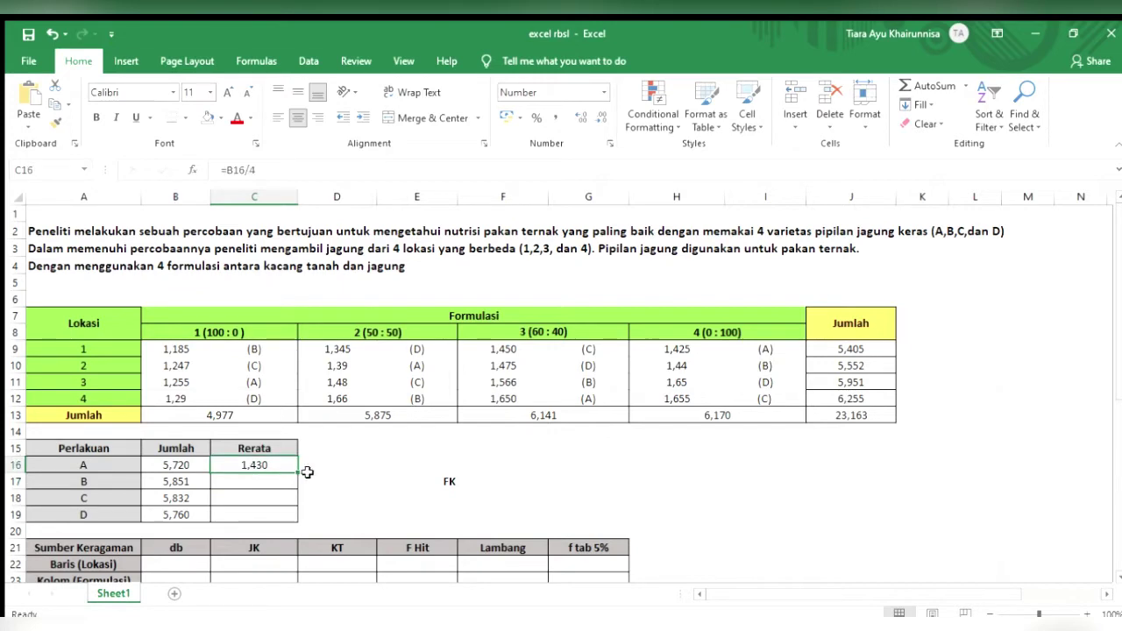
pyautogui.moveTo(298, 473); pyautogui.dragTo(299, 518)
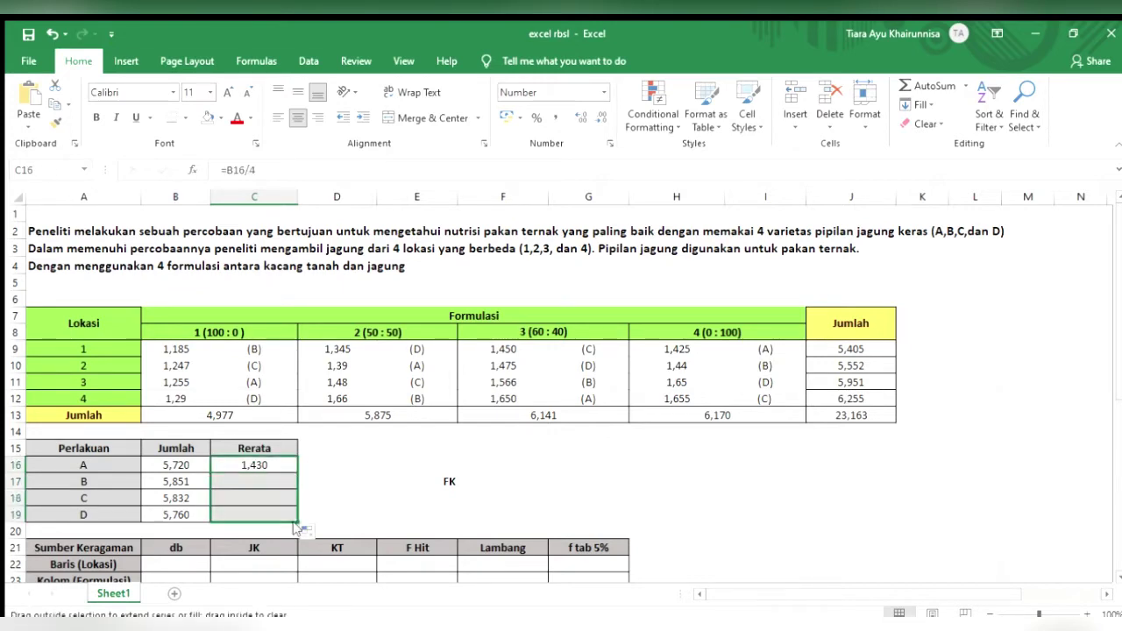
# Calculate the correction factor (FK) in F17 from the grand total with the formula =J13^2/4^2.
pyautogui.scroll(-1, 338, 497)
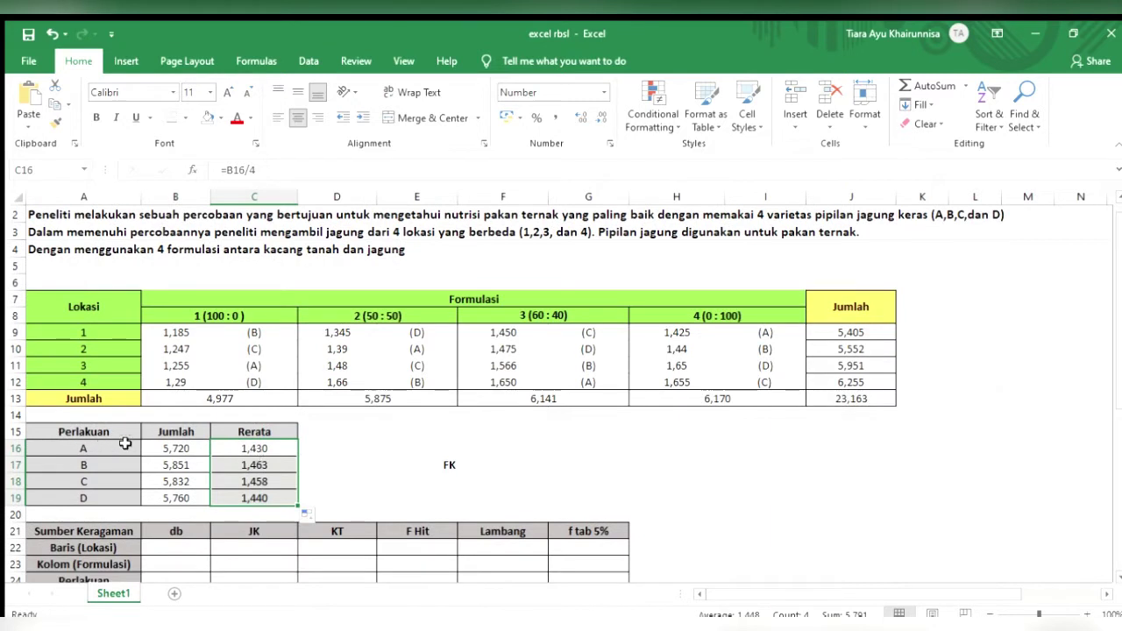
pyautogui.click(467, 468)
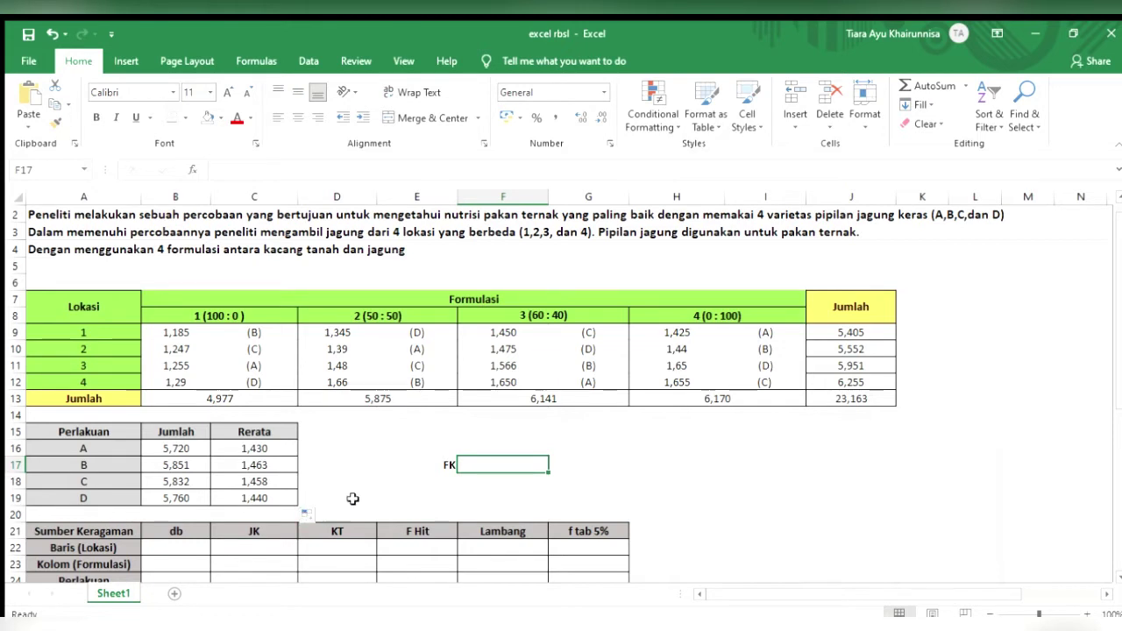
pyautogui.press('F2')
pyautogui.write('=')
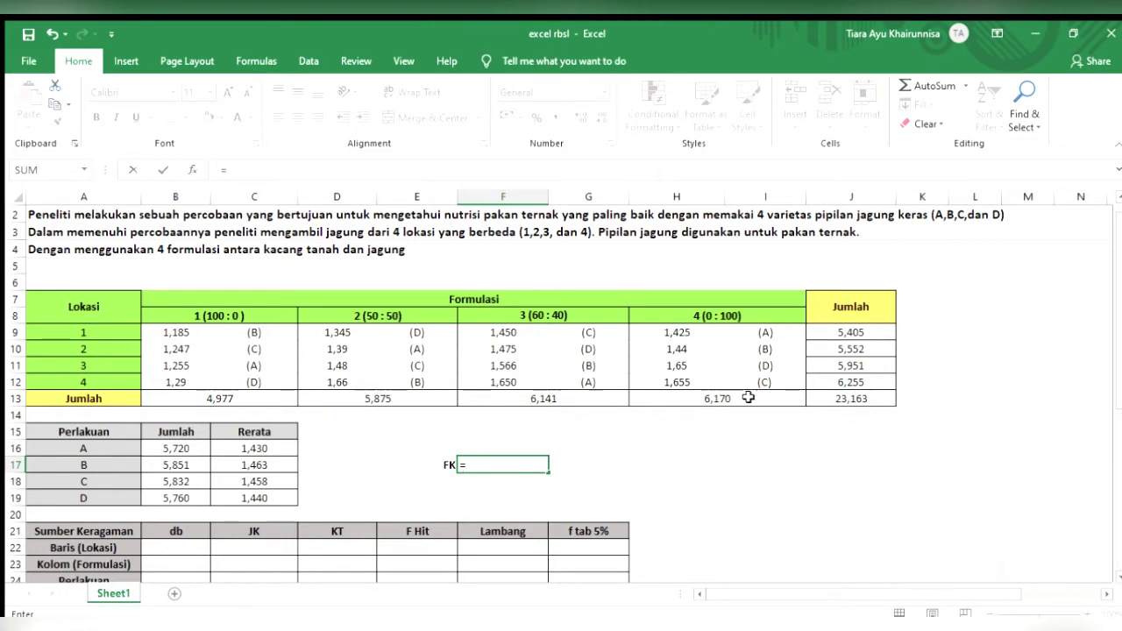
pyautogui.click(865, 398)
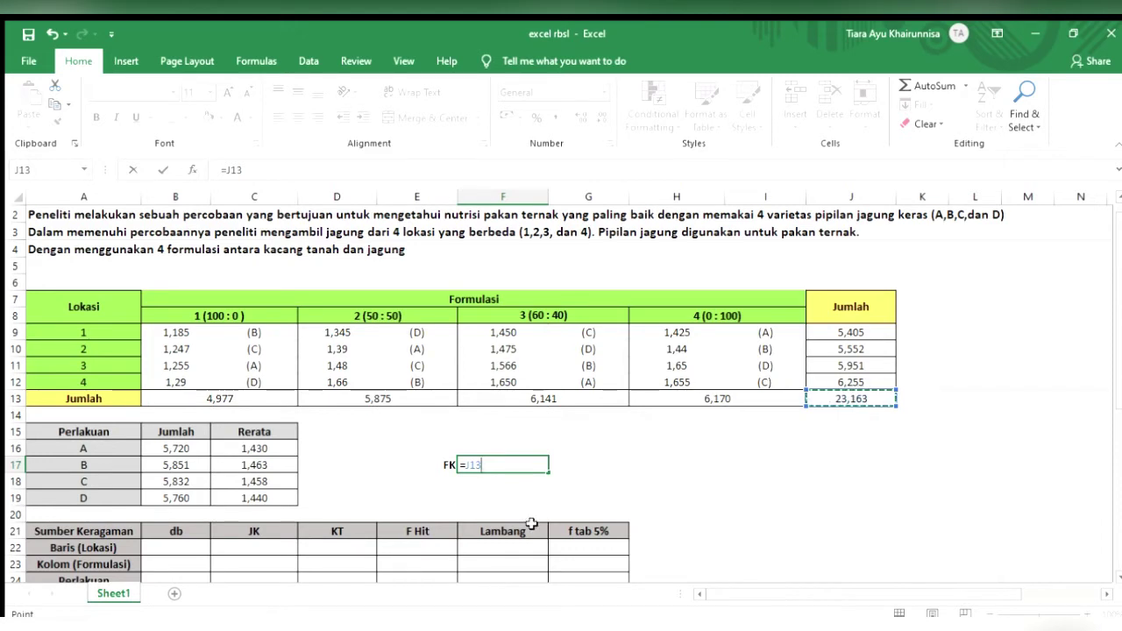
pyautogui.write('^2')
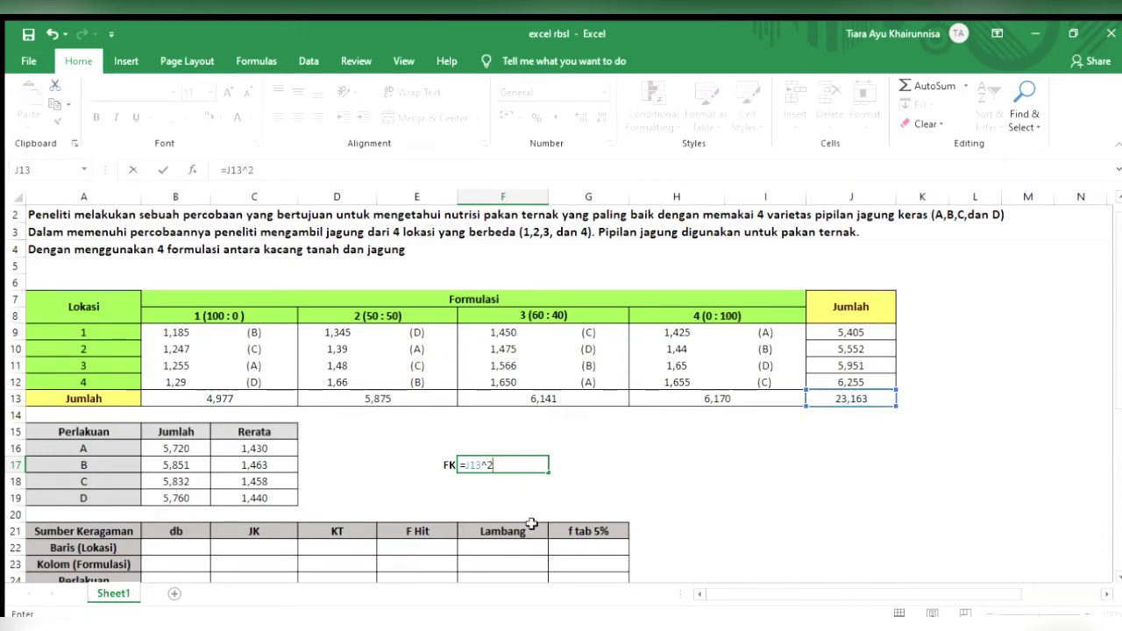
pyautogui.write('/4^2')
pyautogui.press('Return')
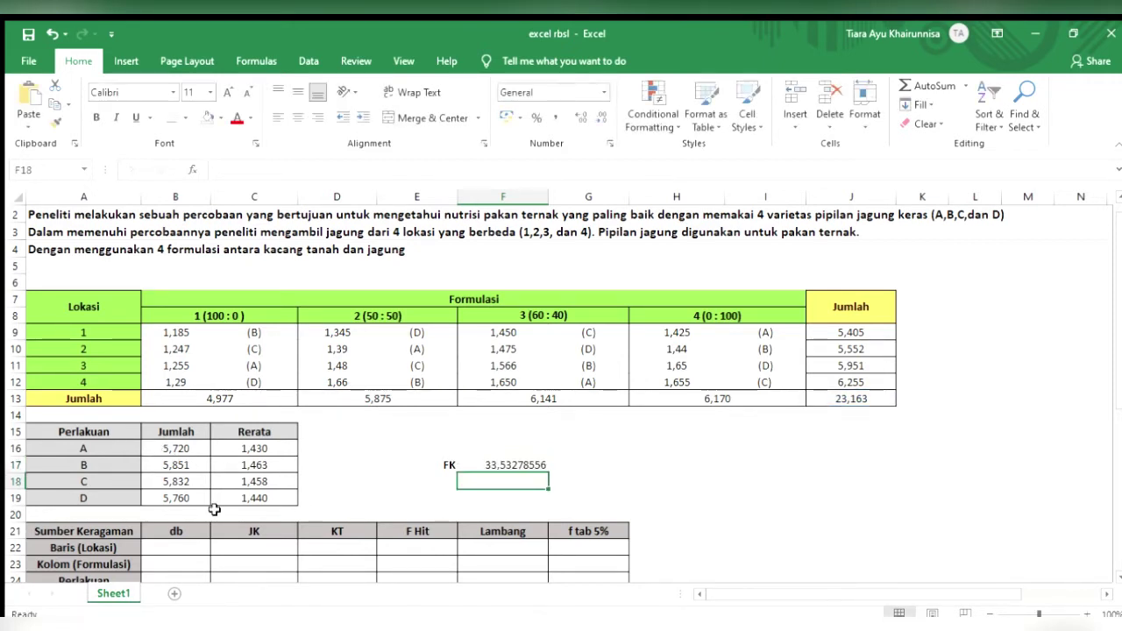
# Calculate the row (Lokasi) degrees of freedom in B22 with the formula =COUNTA(A9:A12)-1.
pyautogui.scroll(-1, 447, 484)
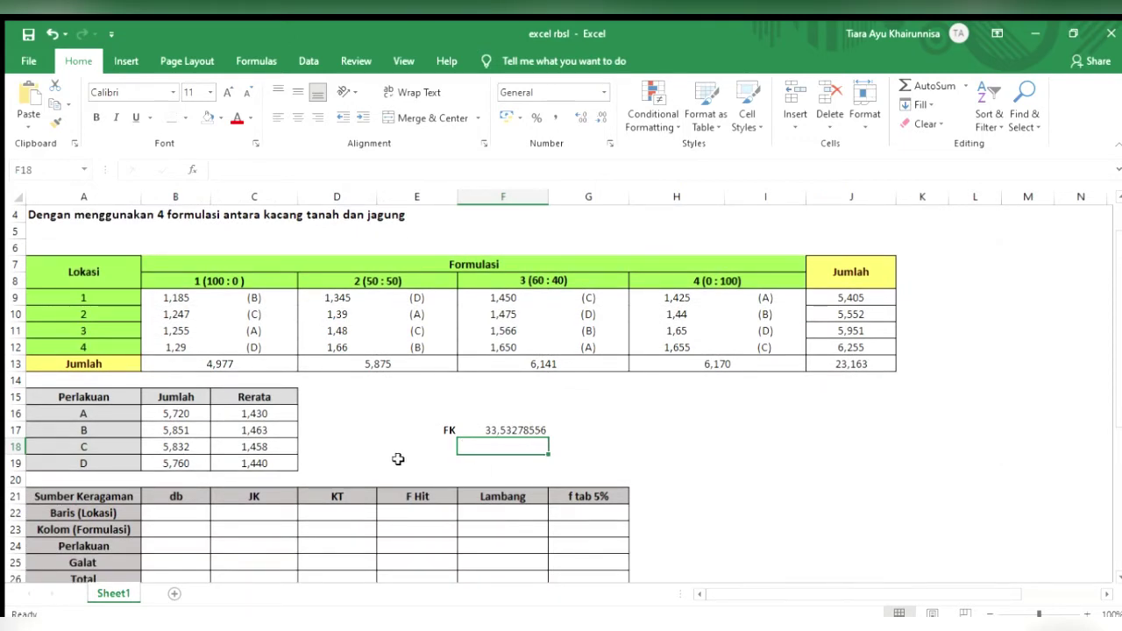
pyautogui.scroll(-2, 398, 460)
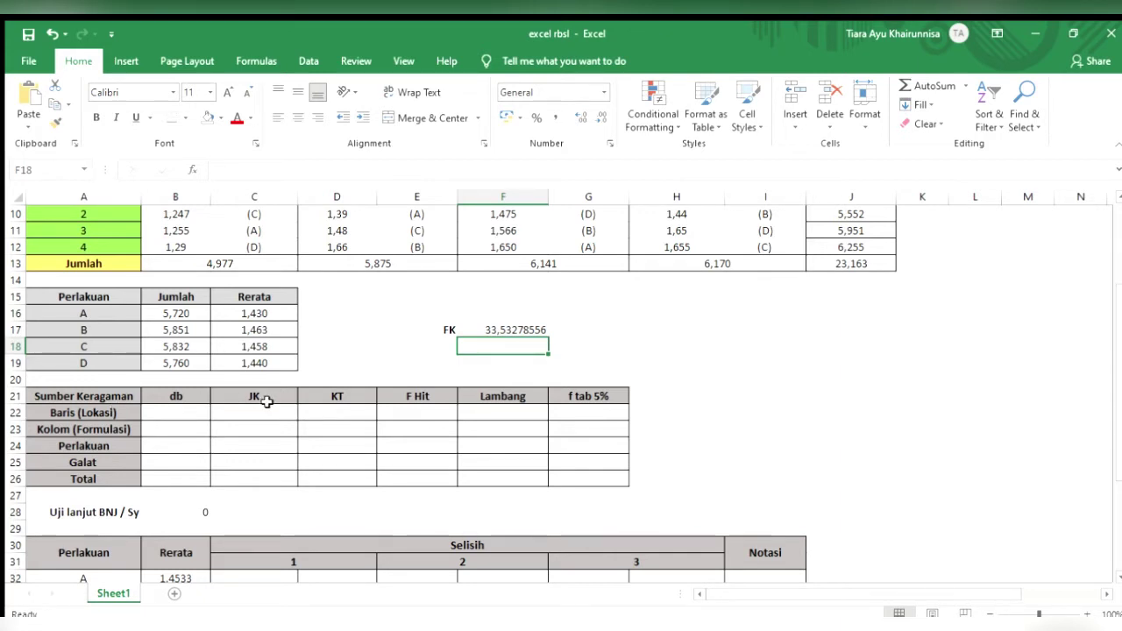
pyautogui.click(200, 410)
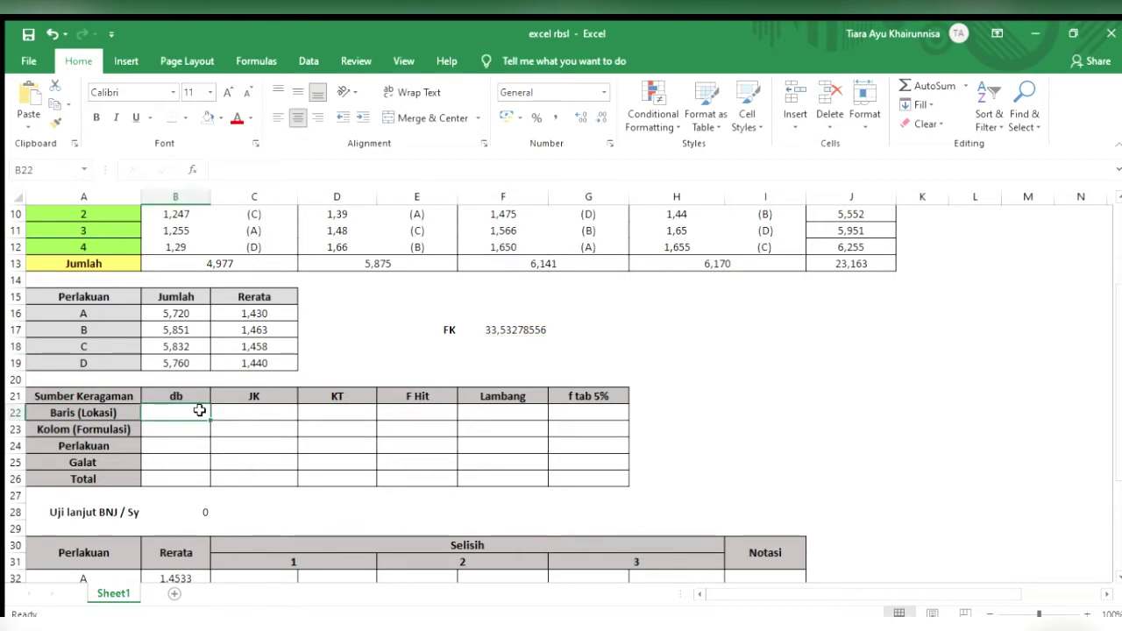
pyautogui.write('=counta')
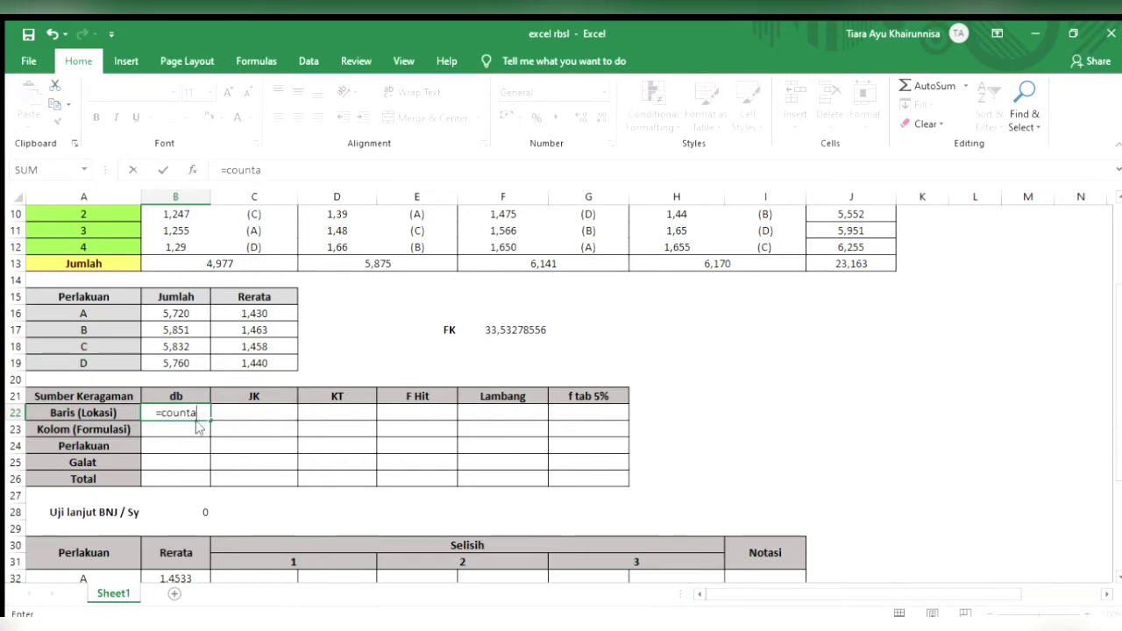
pyautogui.press('Tab')
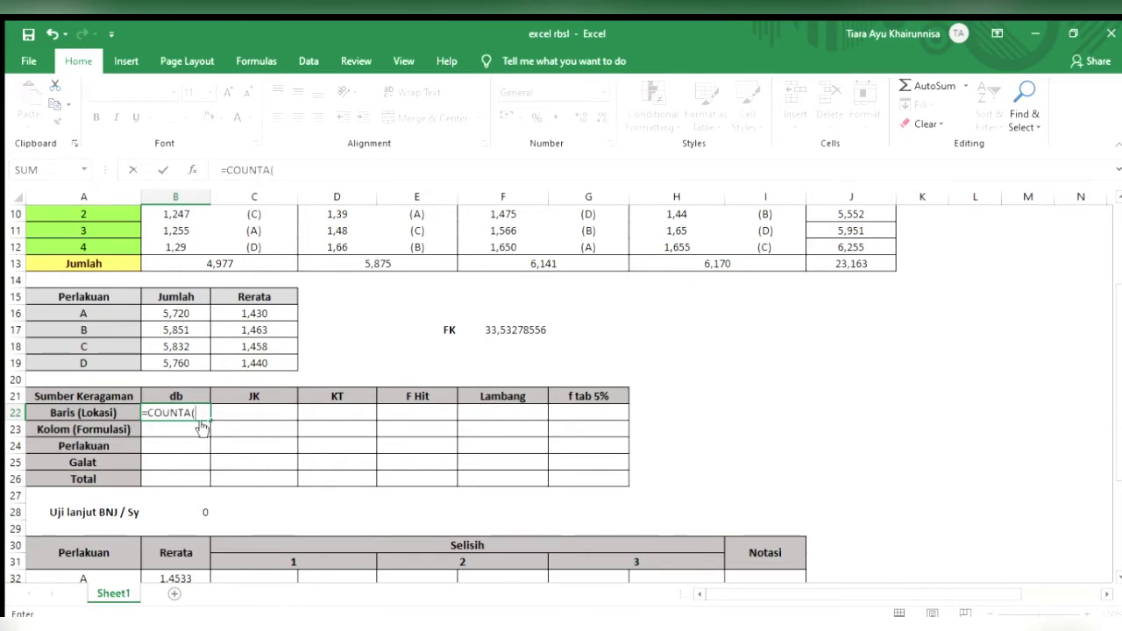
pyautogui.scroll(3, 291, 373)
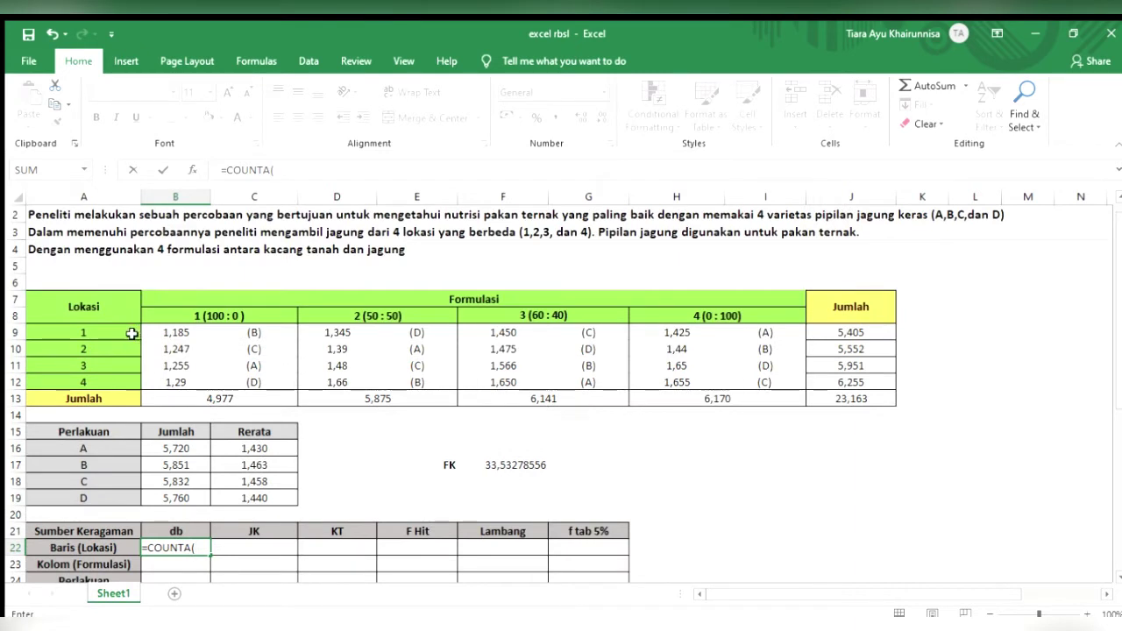
pyautogui.moveTo(132, 333); pyautogui.dragTo(130, 384)
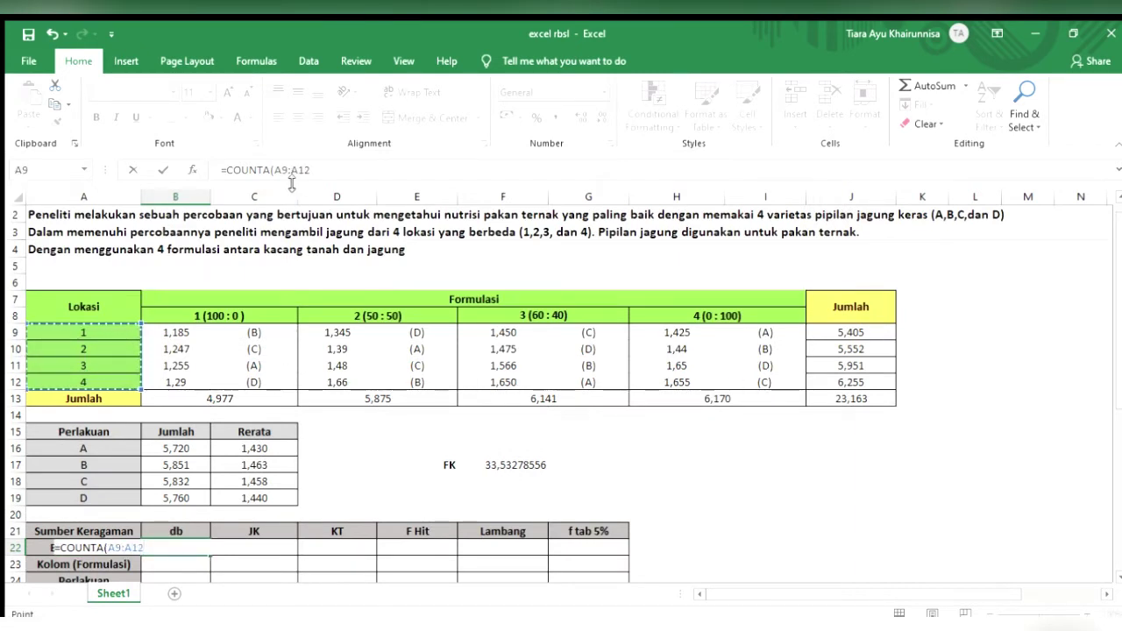
pyautogui.click(316, 171)
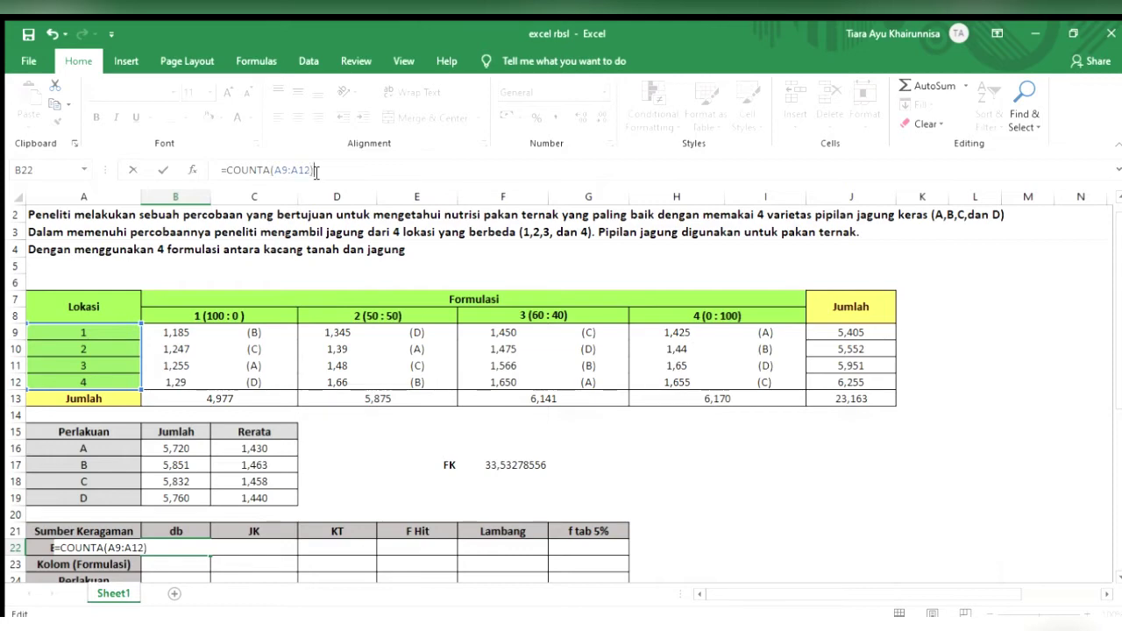
pyautogui.write(')')
pyautogui.press('Return')
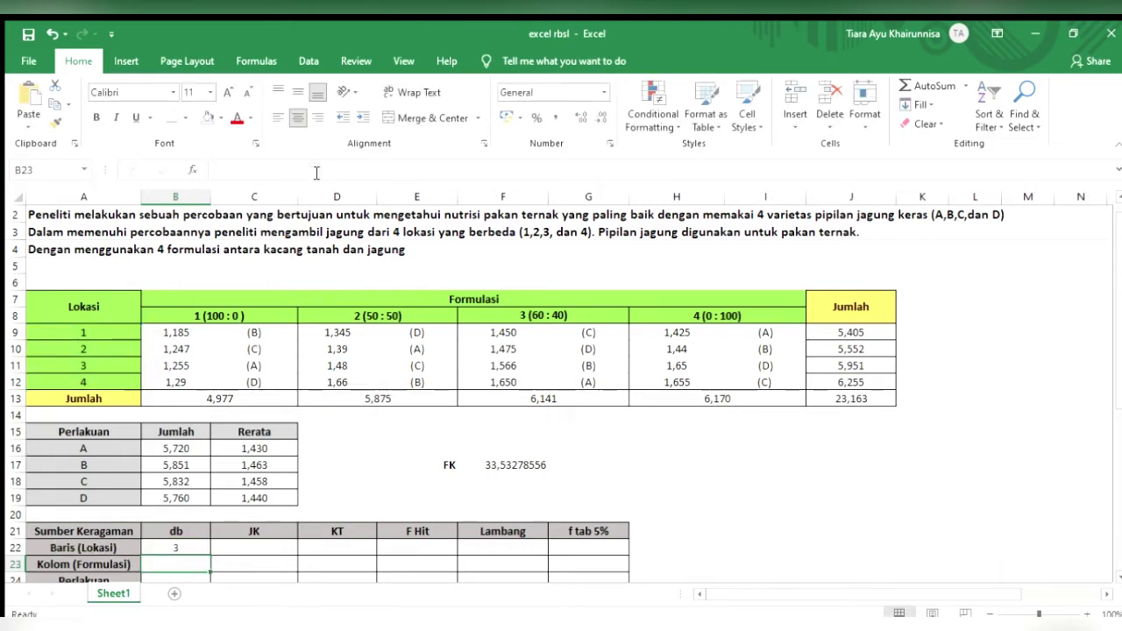
# Calculate the column (Formulasi) degrees of freedom in B23 with the formula =COUNTA(B8:I8)-1.
pyautogui.scroll(-1, 317, 365)
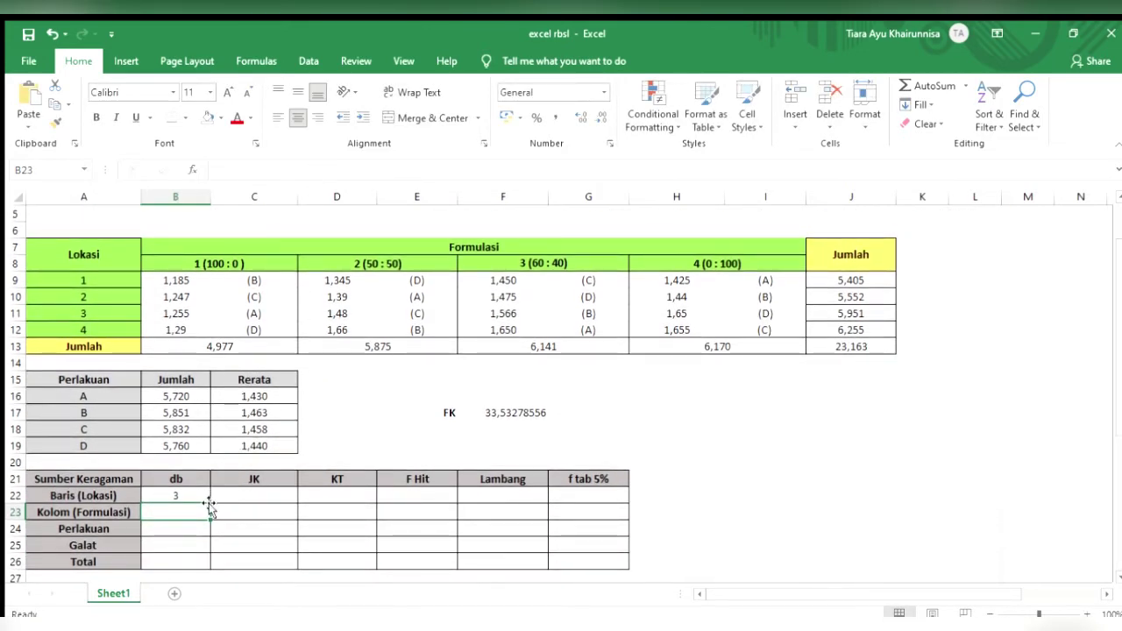
pyautogui.write('=cou')
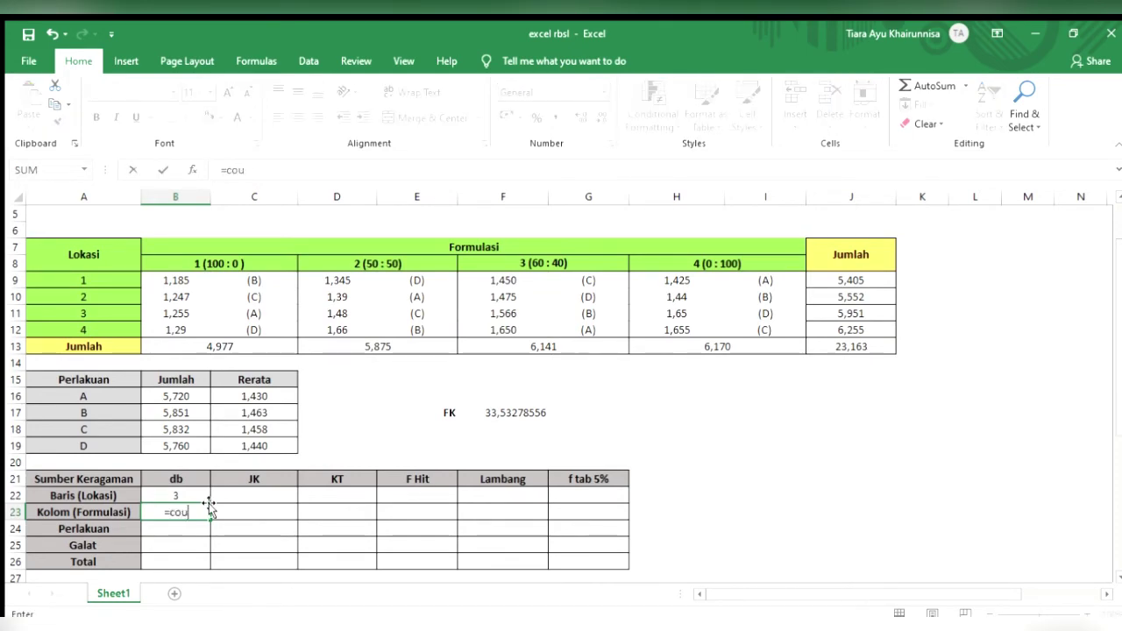
pyautogui.write('nta')
pyautogui.doubleClick(208, 526)
pyautogui.scroll(2, 239, 438)
pyautogui.click(224, 331)
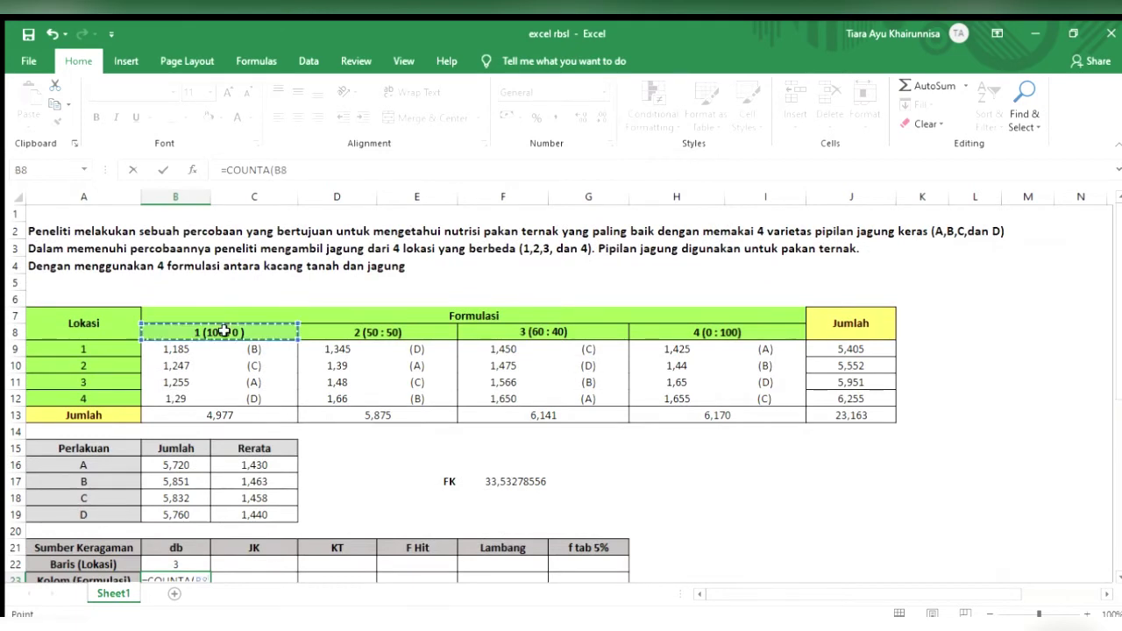
pyautogui.moveTo(223, 331); pyautogui.dragTo(729, 339)
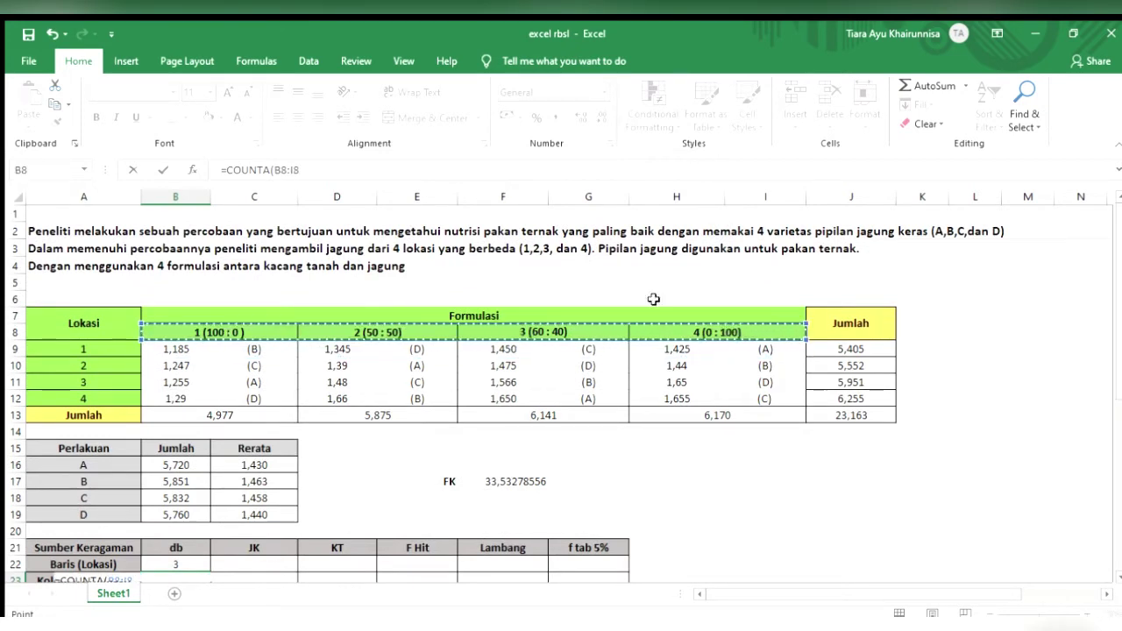
pyautogui.click(502, 176)
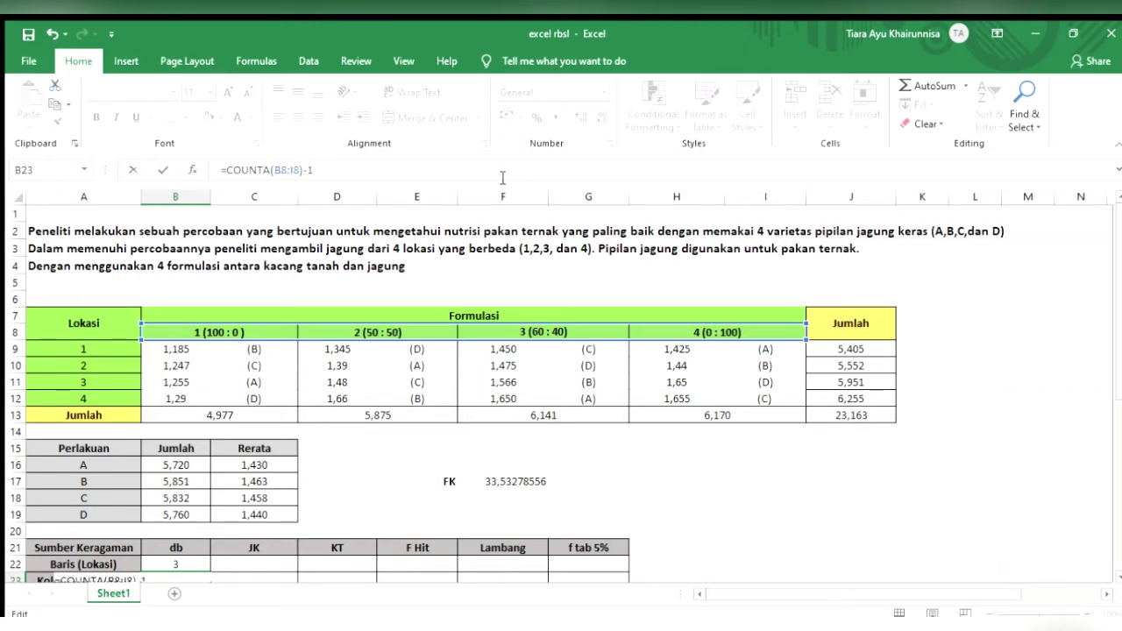
pyautogui.write(')-1')
pyautogui.press('Return')
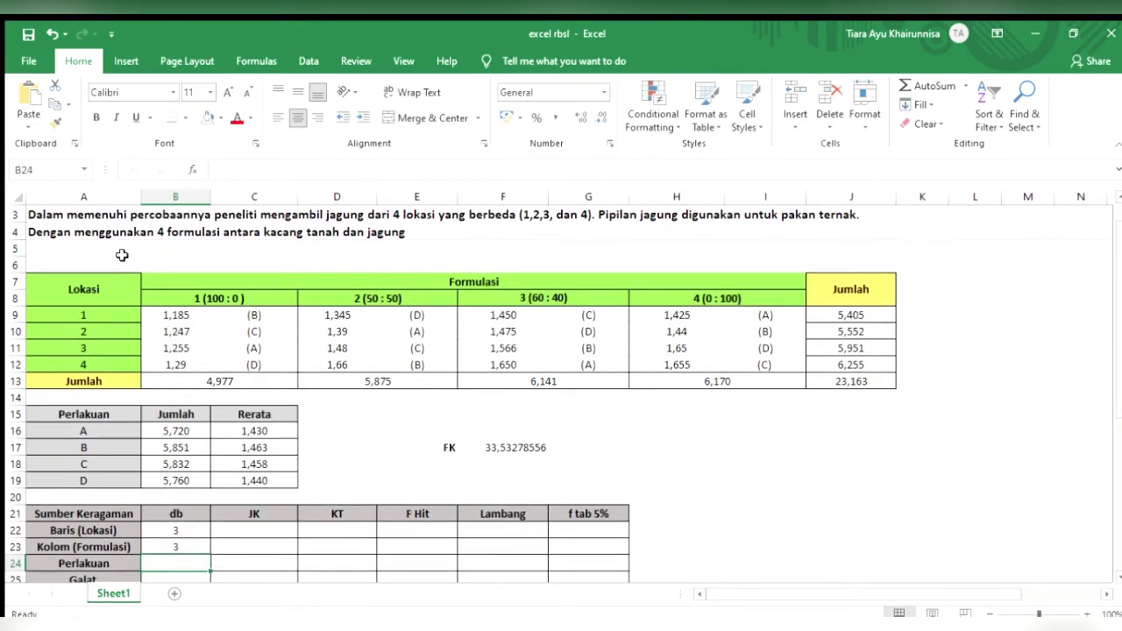
# Calculate the treatment (Perlakuan) degrees of freedom in B24 with the formula =COUNTA(A16:A19)-1.
pyautogui.scroll(-2, 123, 256)
pyautogui.write('=')
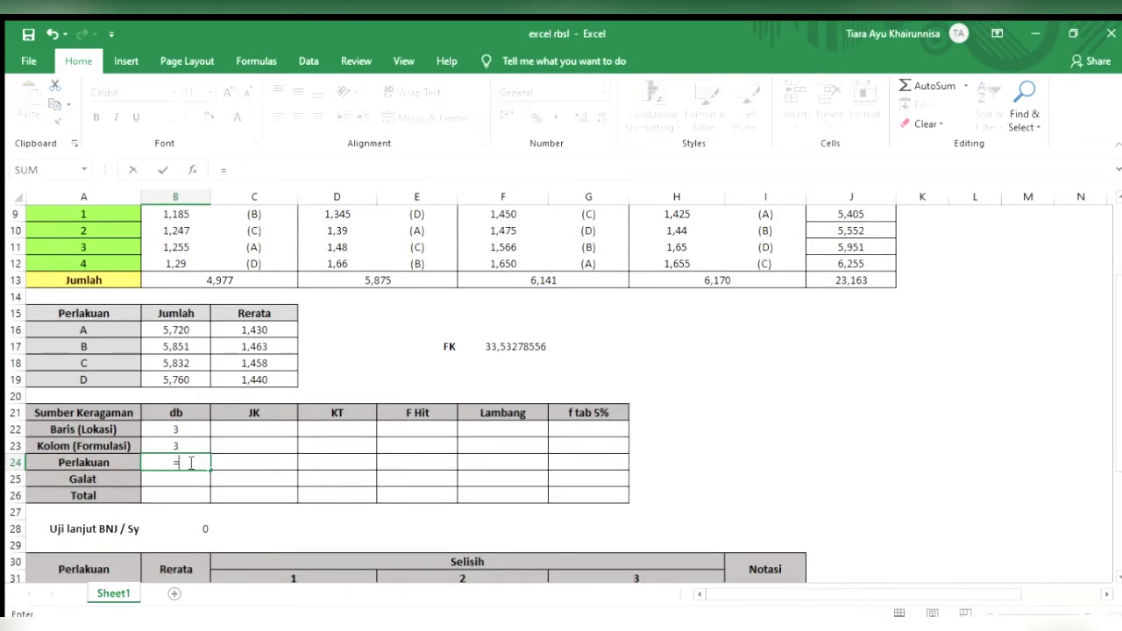
pyautogui.write('counta')
pyautogui.press('Tab')
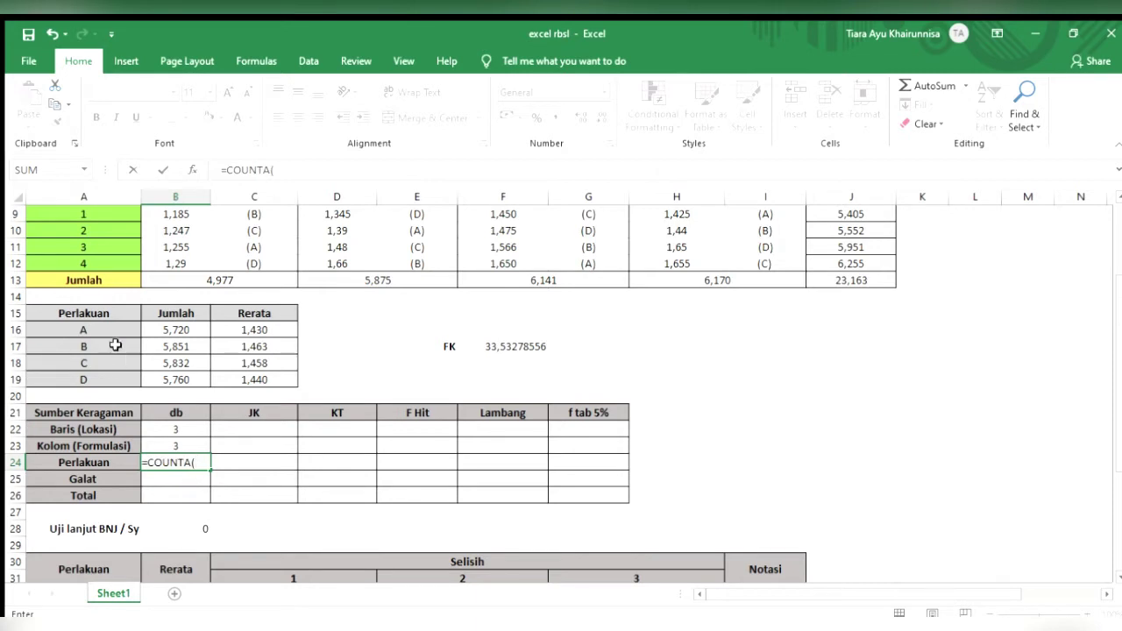
pyautogui.moveTo(112, 327); pyautogui.dragTo(110, 375)
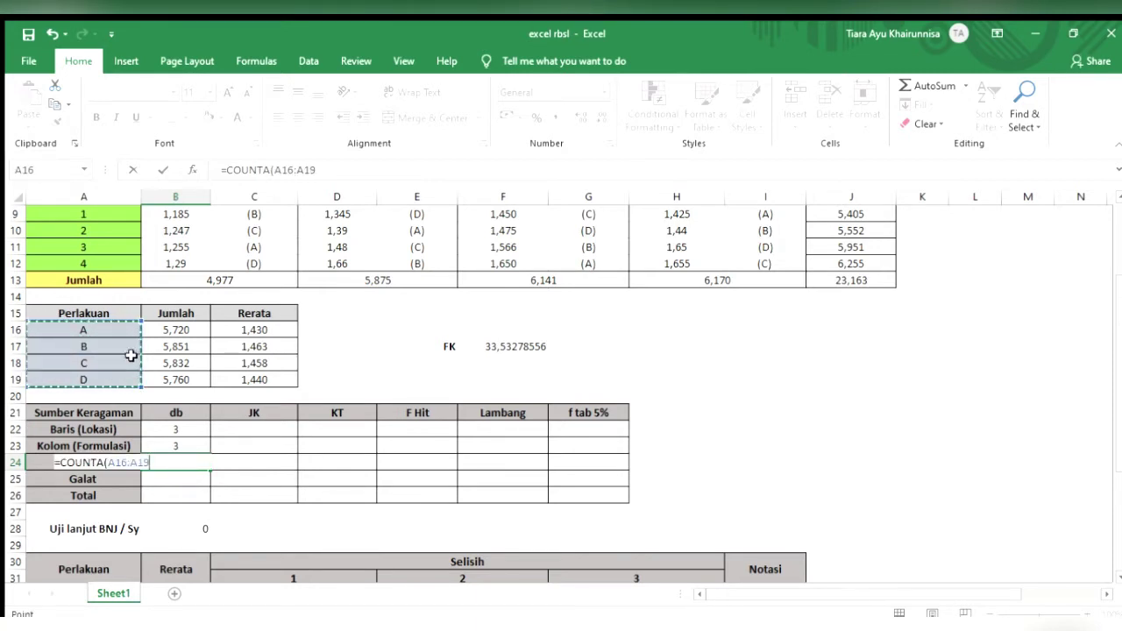
pyautogui.click(321, 171)
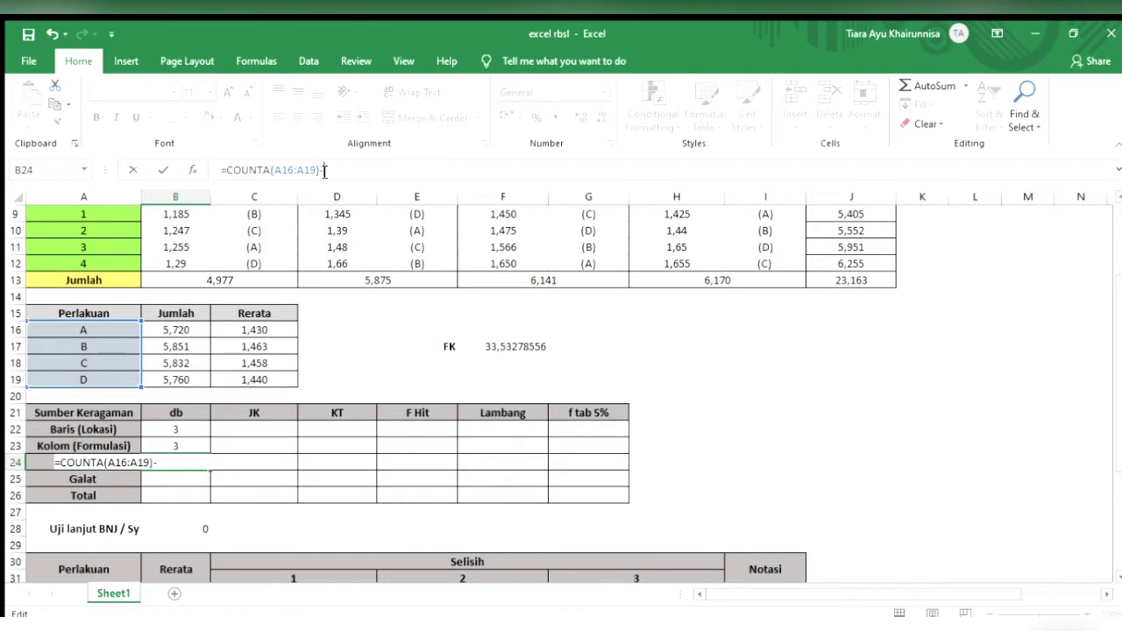
pyautogui.press('Return')
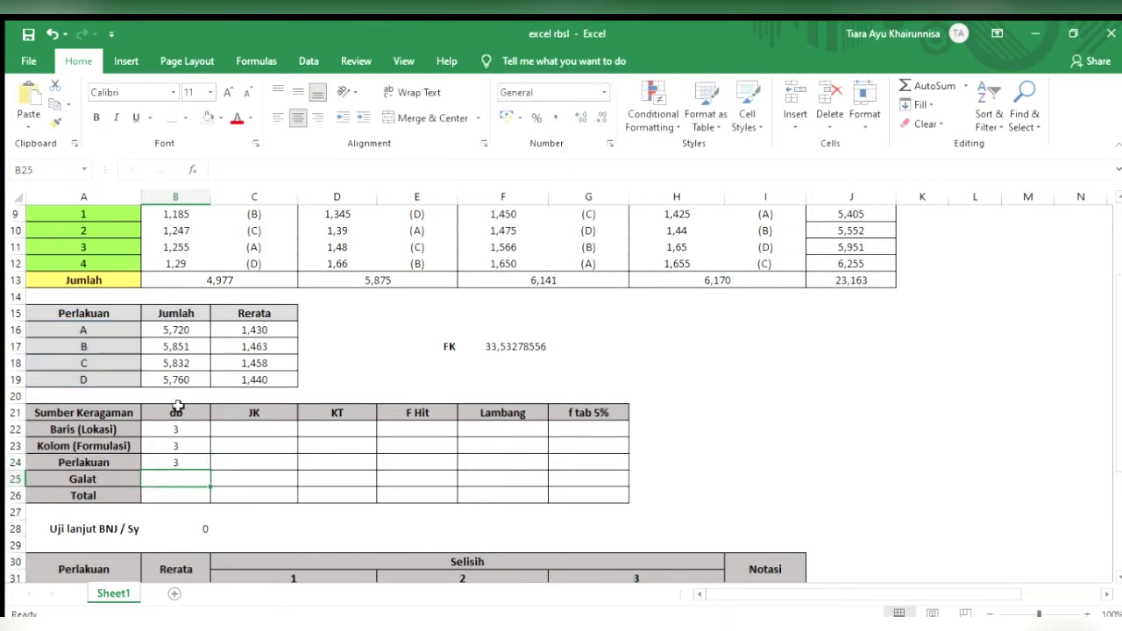
# Calculate the total degrees of freedom in B26 with the formula =(4*4)-1.
pyautogui.click(151, 496)
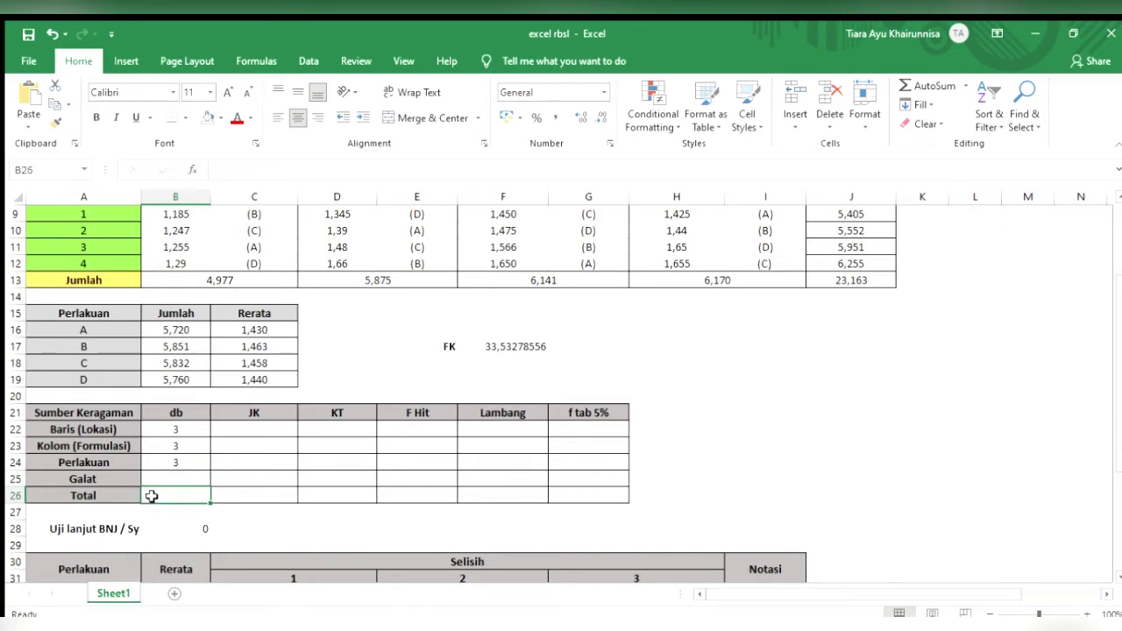
pyautogui.write('=')
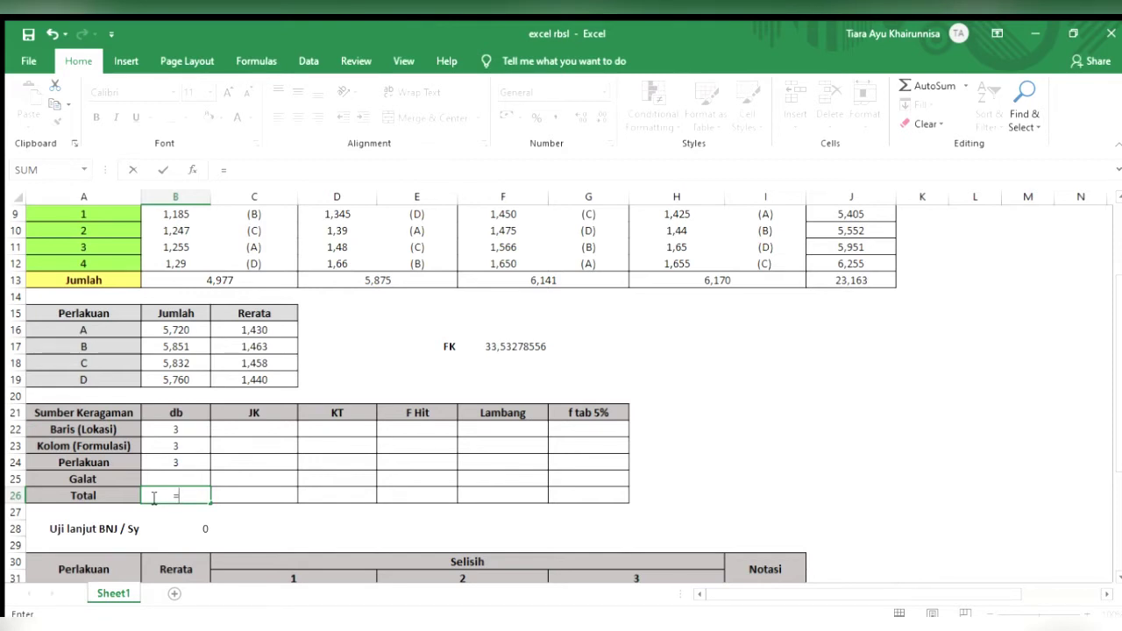
pyautogui.write('(4*4)-1')
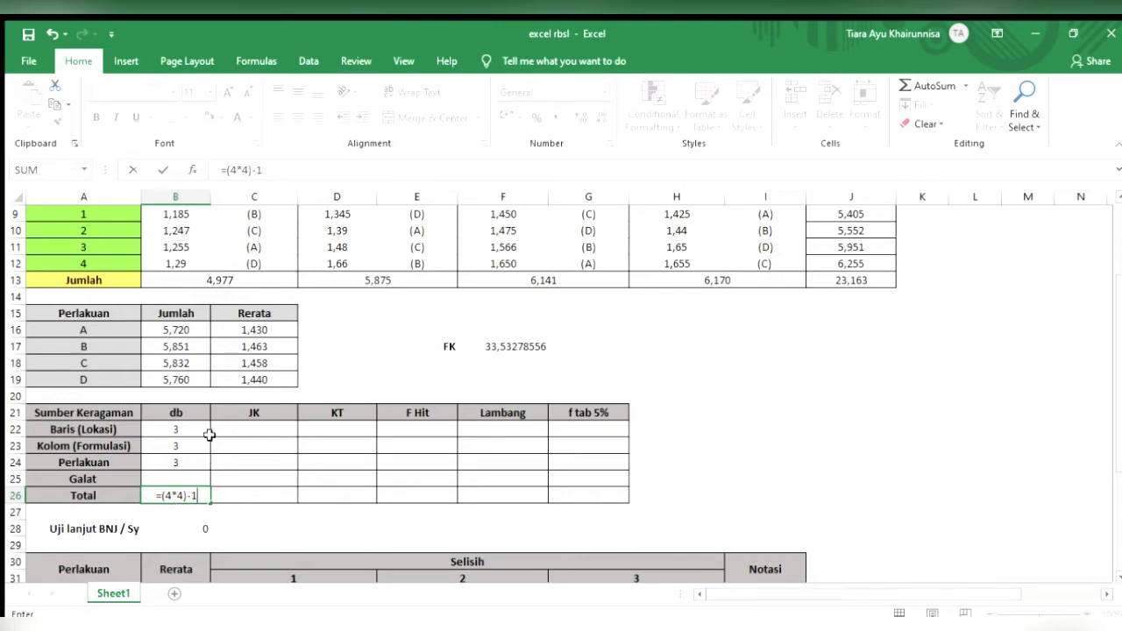
pyautogui.scroll(2, 210, 435)
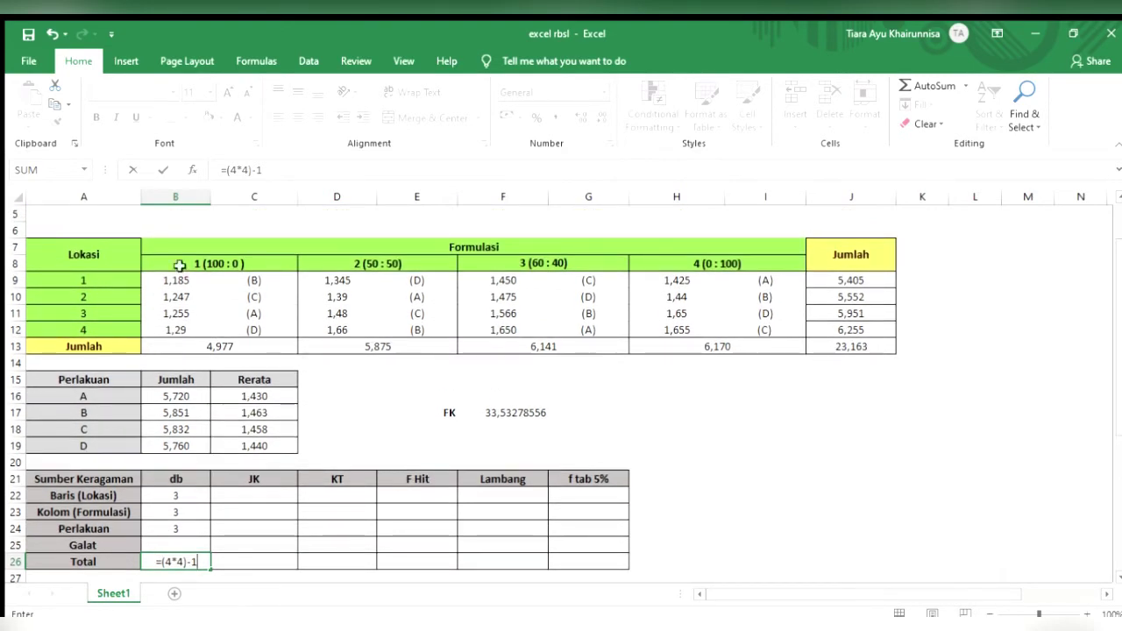
pyautogui.scroll(-1, 239, 475)
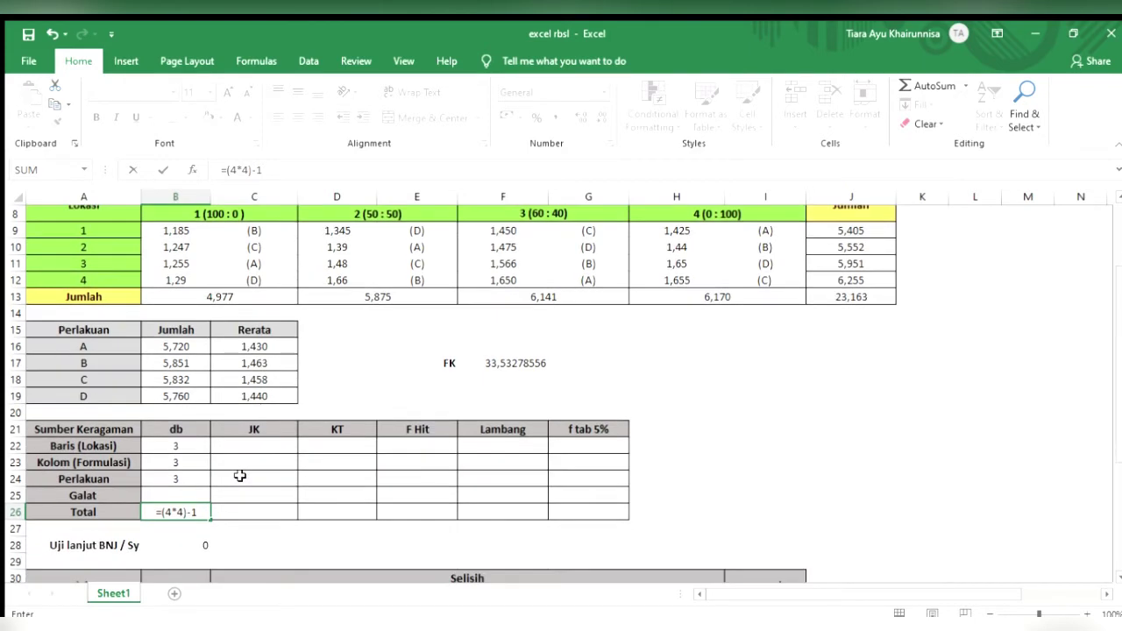
pyautogui.press('Return')
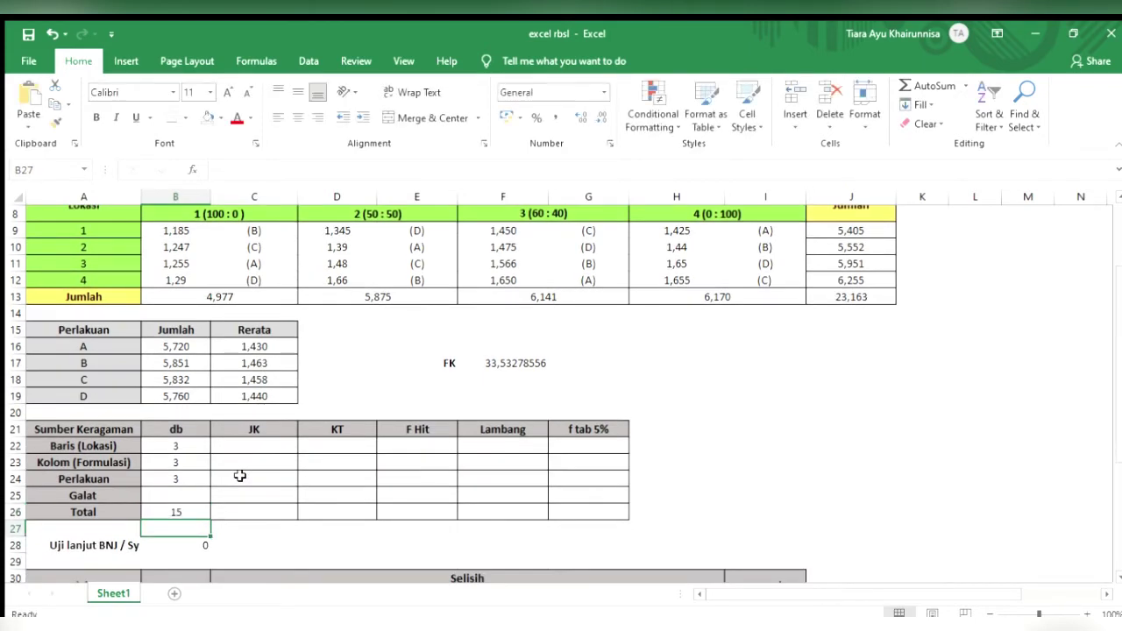
# Calculate the error (Galat) degrees of freedom in B25 with the formula =B26-B22-B23-B24.
pyautogui.click(176, 498)
pyautogui.write('=')
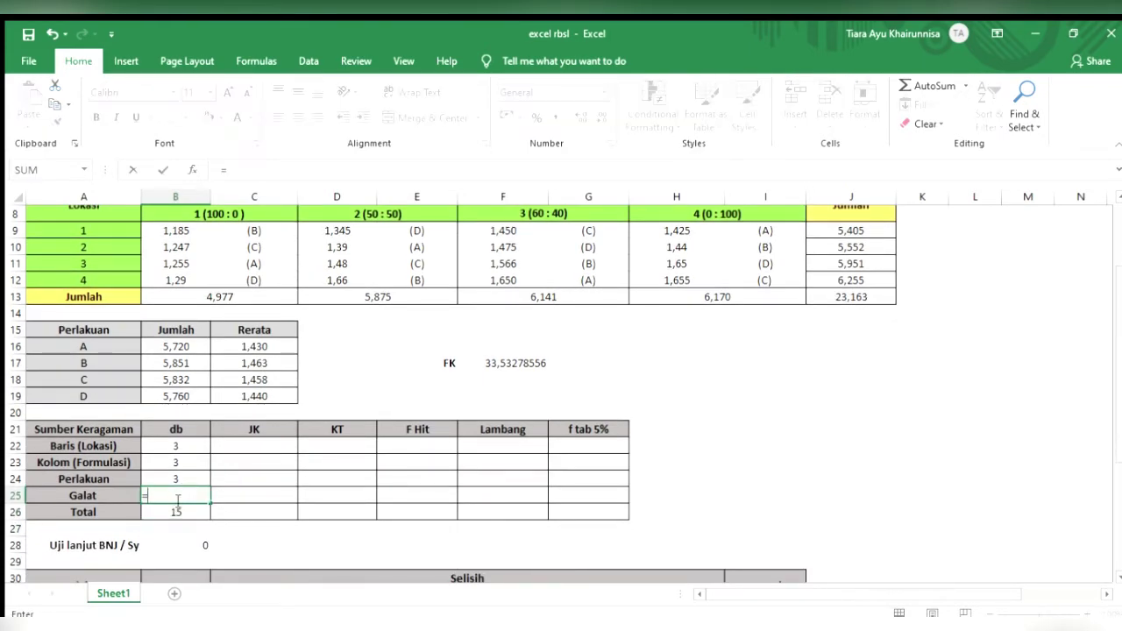
pyautogui.click(182, 515)
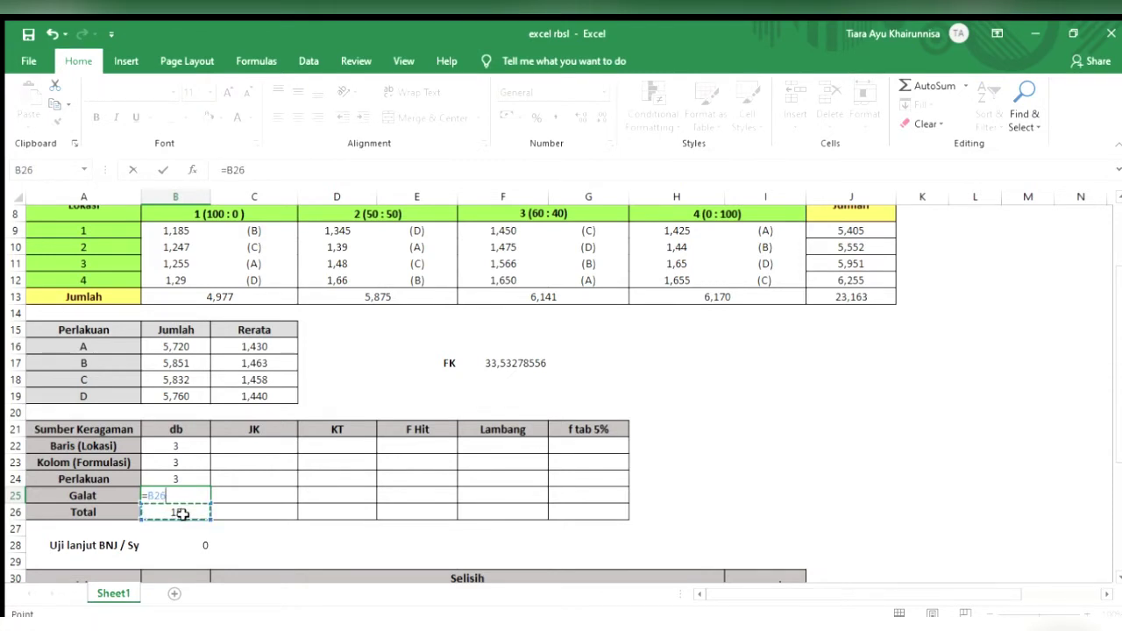
pyautogui.write('-')
pyautogui.click(193, 446)
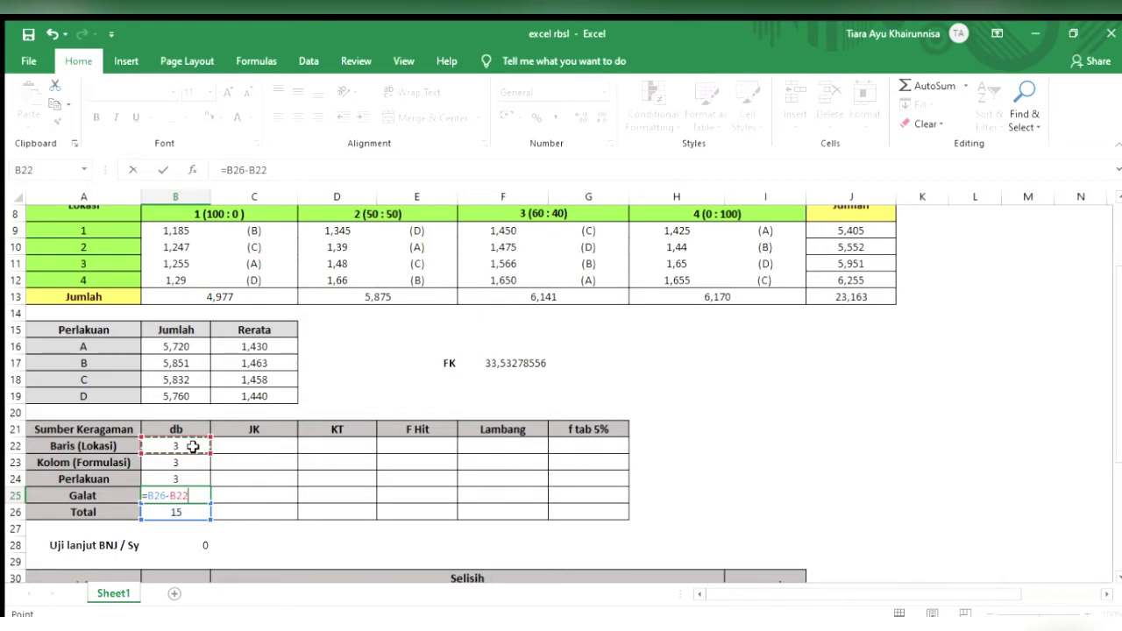
pyautogui.write('-')
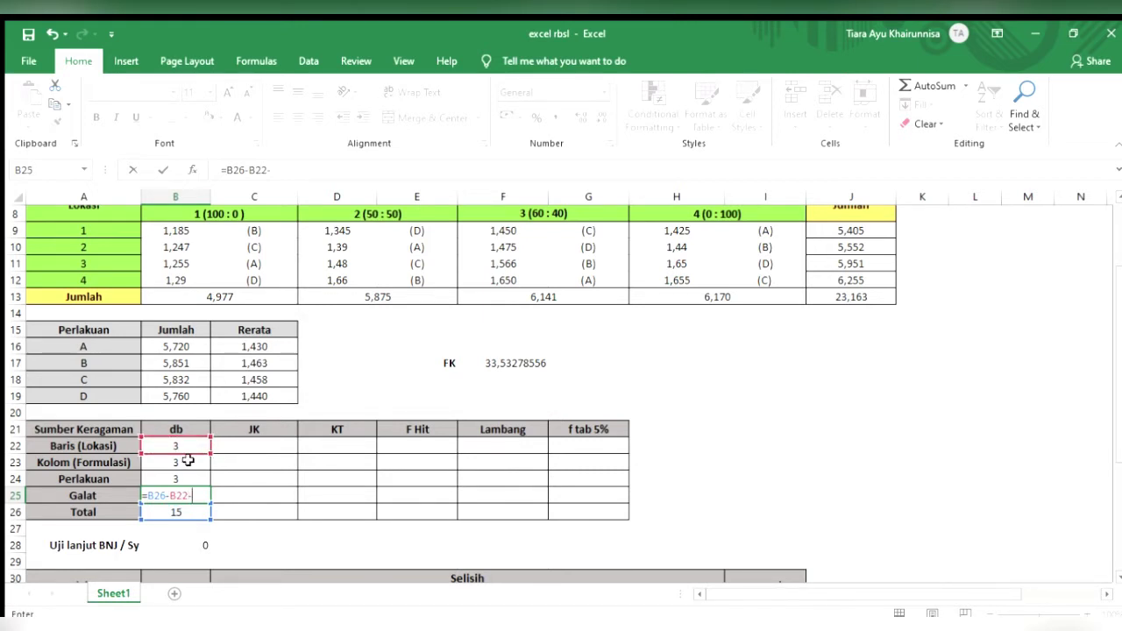
pyautogui.click(183, 462)
pyautogui.write('-')
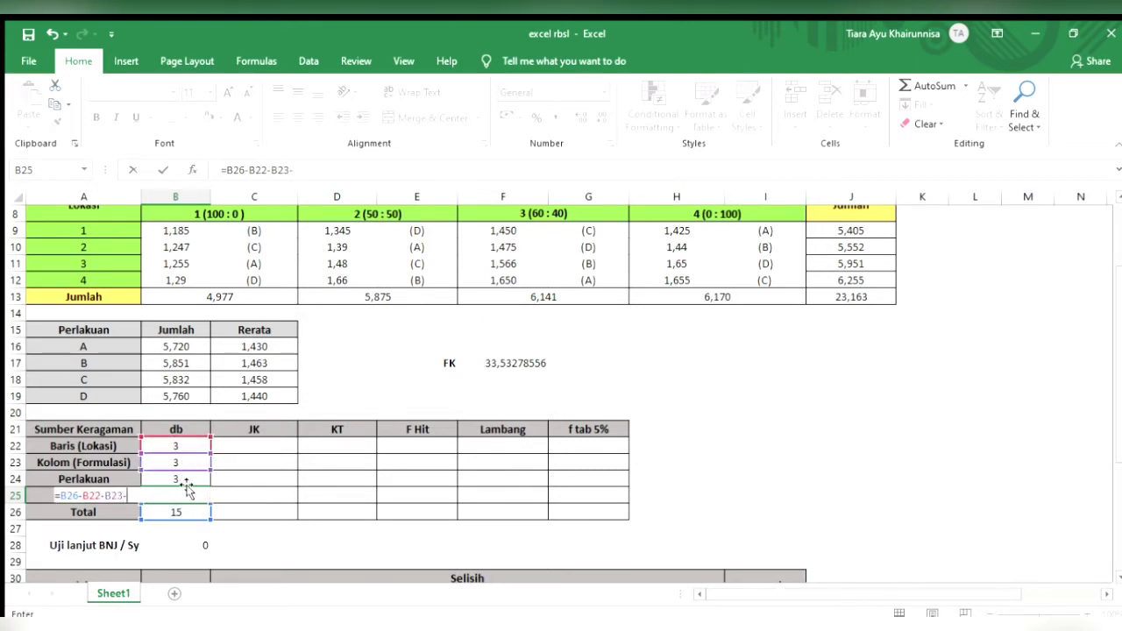
pyautogui.click(187, 478)
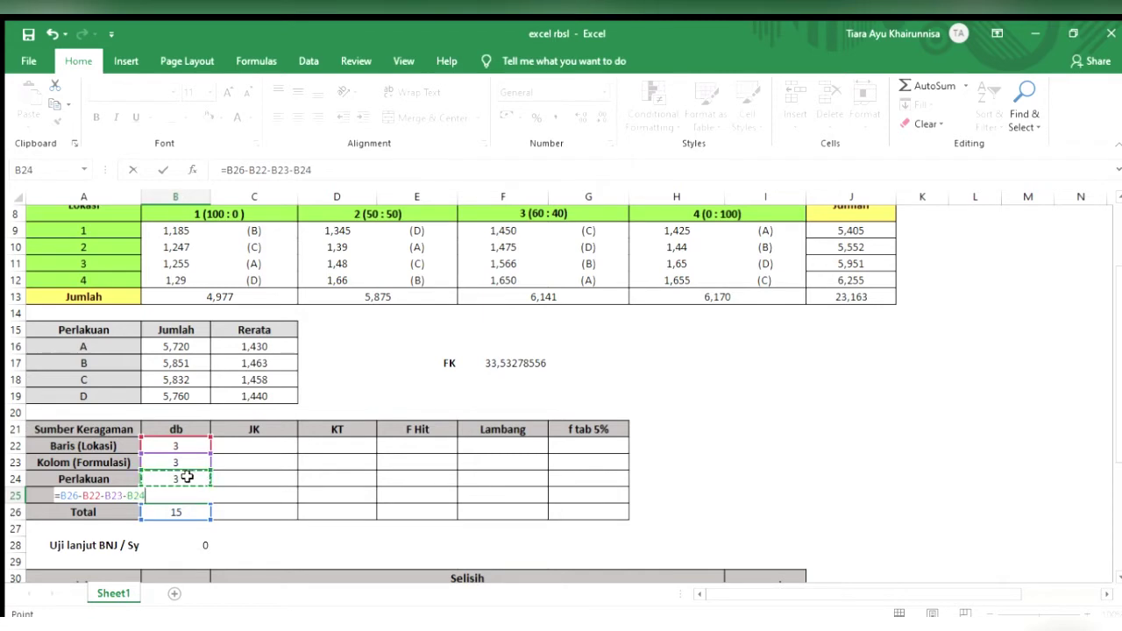
pyautogui.press('Return')
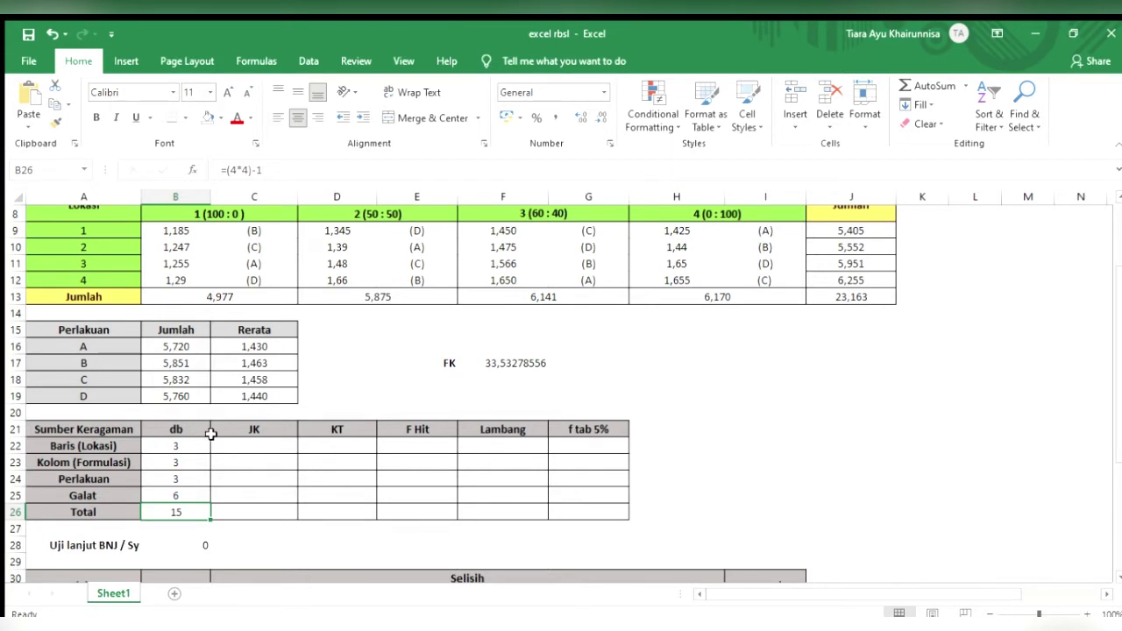
# Start the row (Lokasi) sum of squares formula in C22 as =SUMSQ(A9:A12)/COUNTA(.
pyautogui.click(261, 446)
pyautogui.write('=sumsq')
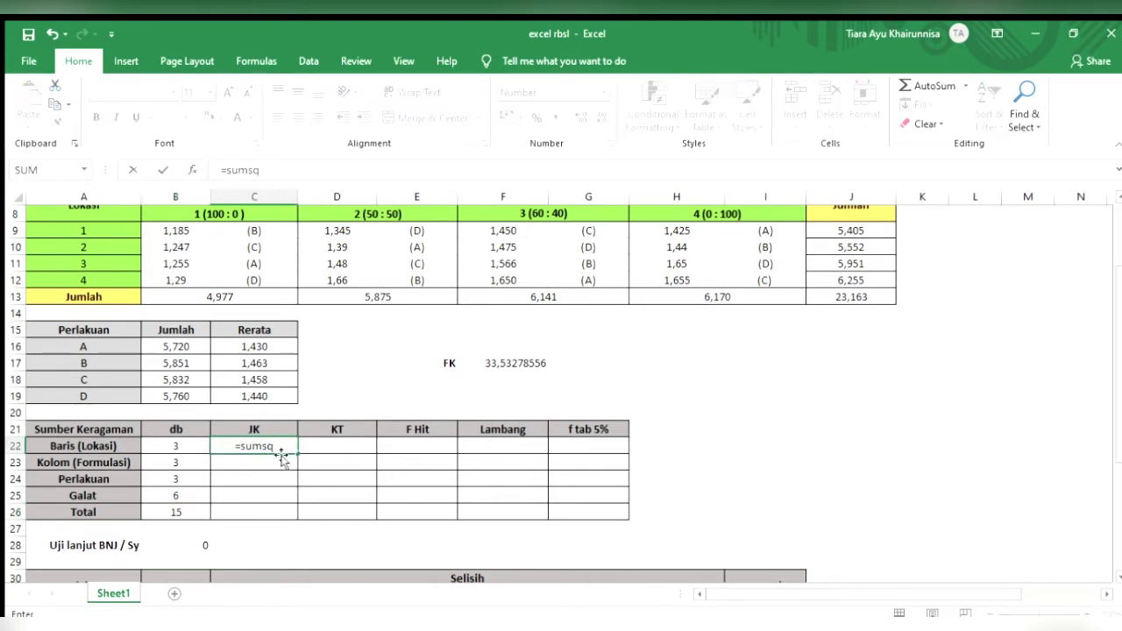
pyautogui.press('Tab')
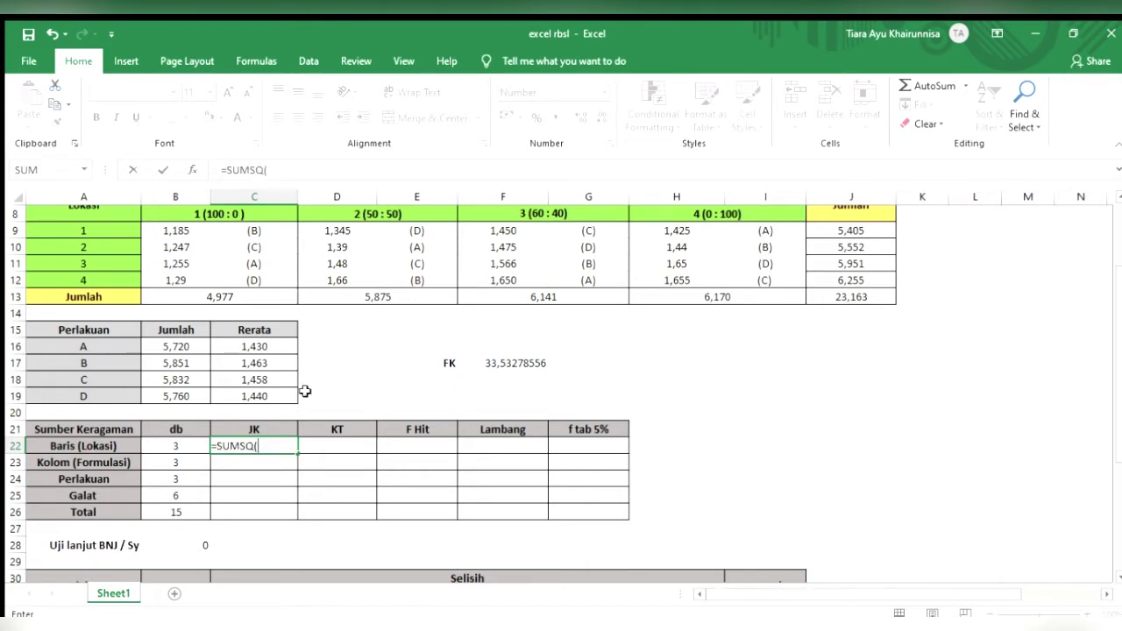
pyautogui.scroll(1, 304, 391)
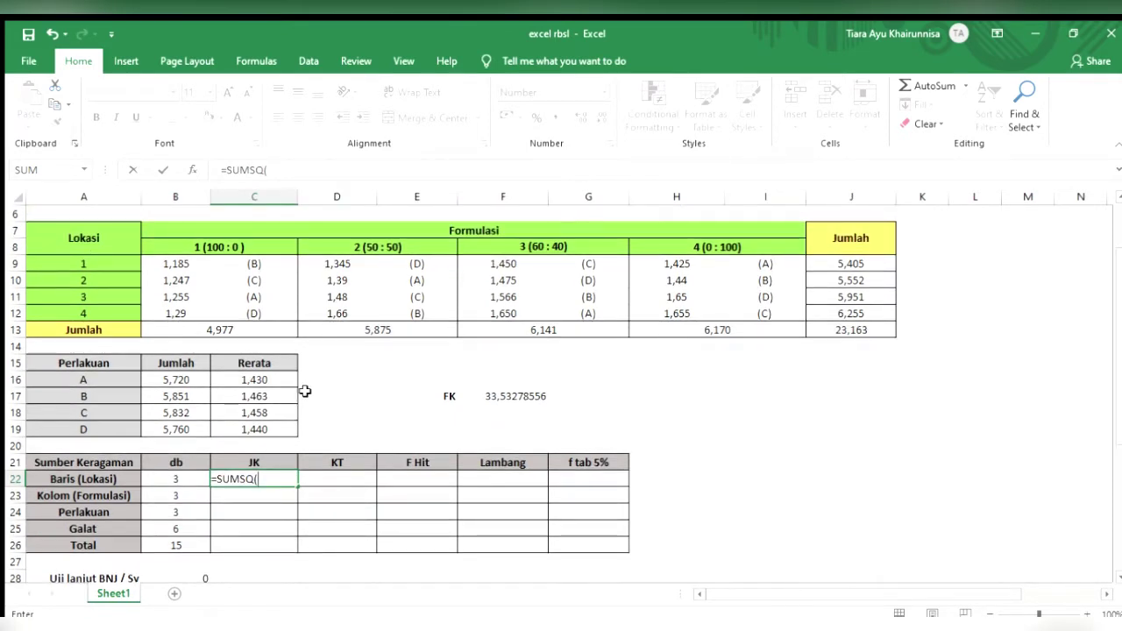
pyautogui.moveTo(119, 262); pyautogui.dragTo(119, 315)
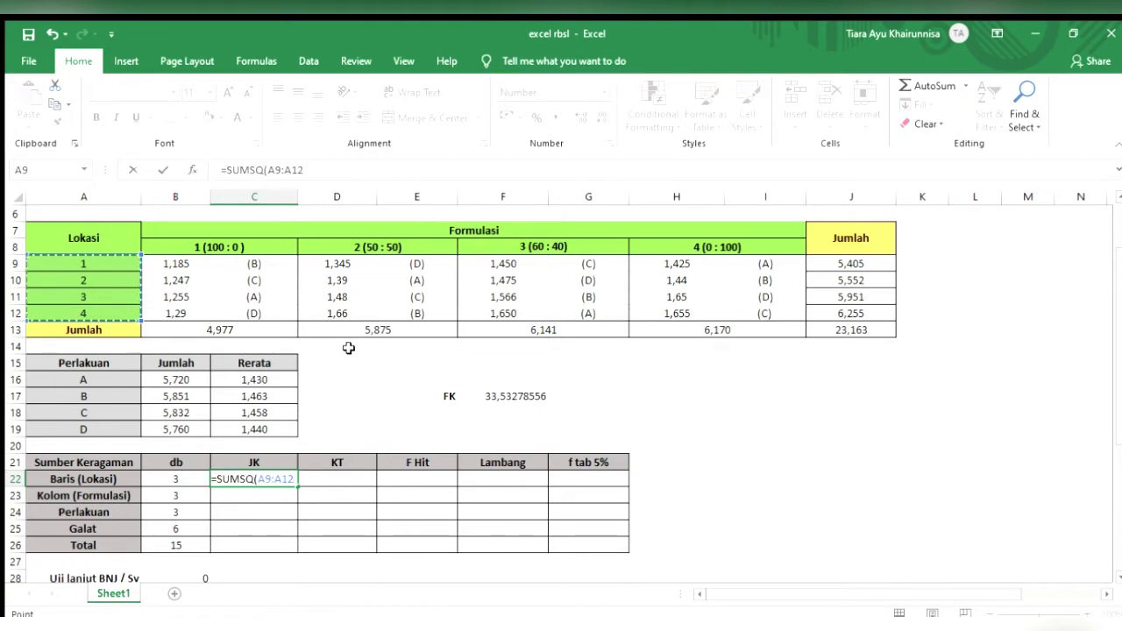
pyautogui.write(')/cou')
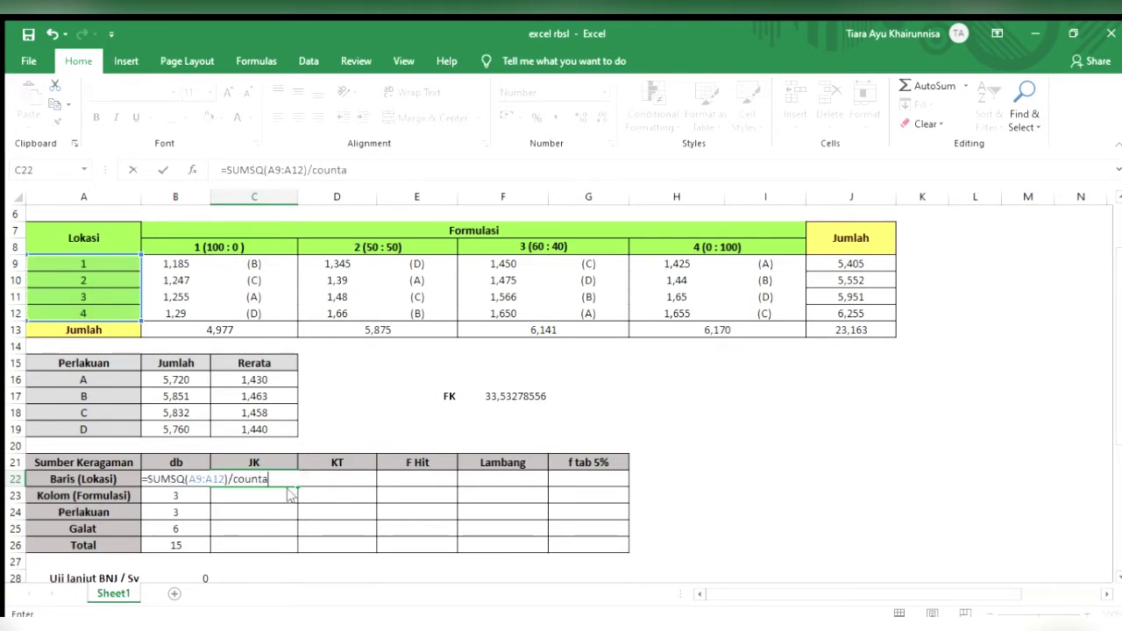
pyautogui.write('nta')
pyautogui.press('Tab')
# Replace the SUMSQ range in the C22 formula with the location totals J9:J12.
pyautogui.click(300, 170)
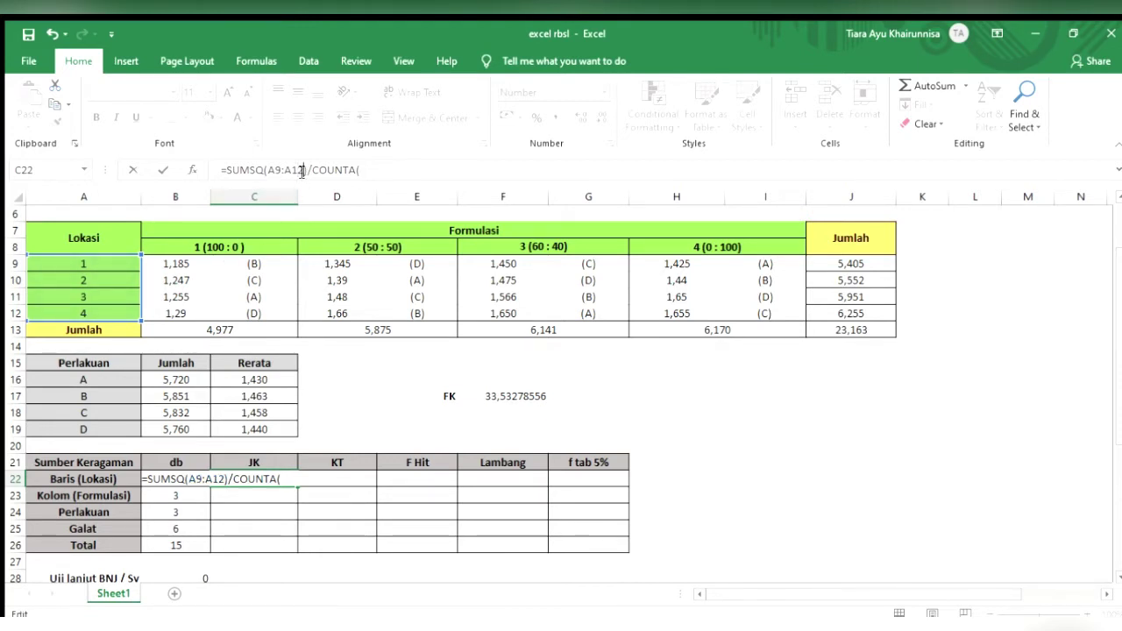
pyautogui.press('BackSpace')
pyautogui.press('BackSpace')
pyautogui.press('BackSpace')
pyautogui.press('BackSpace')
pyautogui.press('BackSpace')
pyautogui.press('BackSpace')
pyautogui.press('BackSpace')
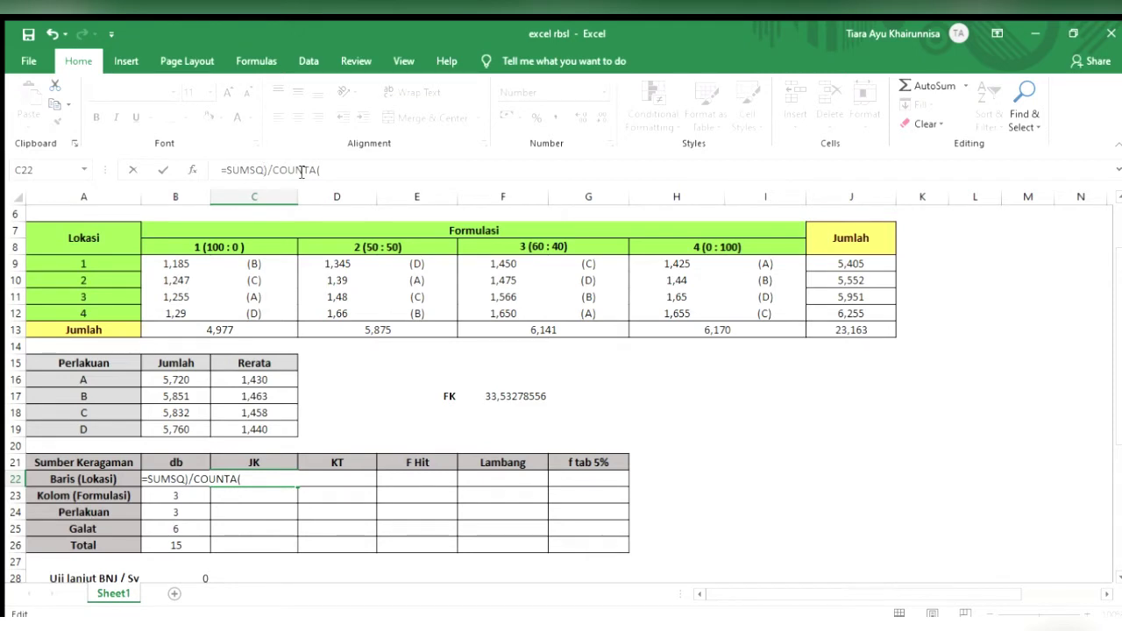
pyautogui.write('(')
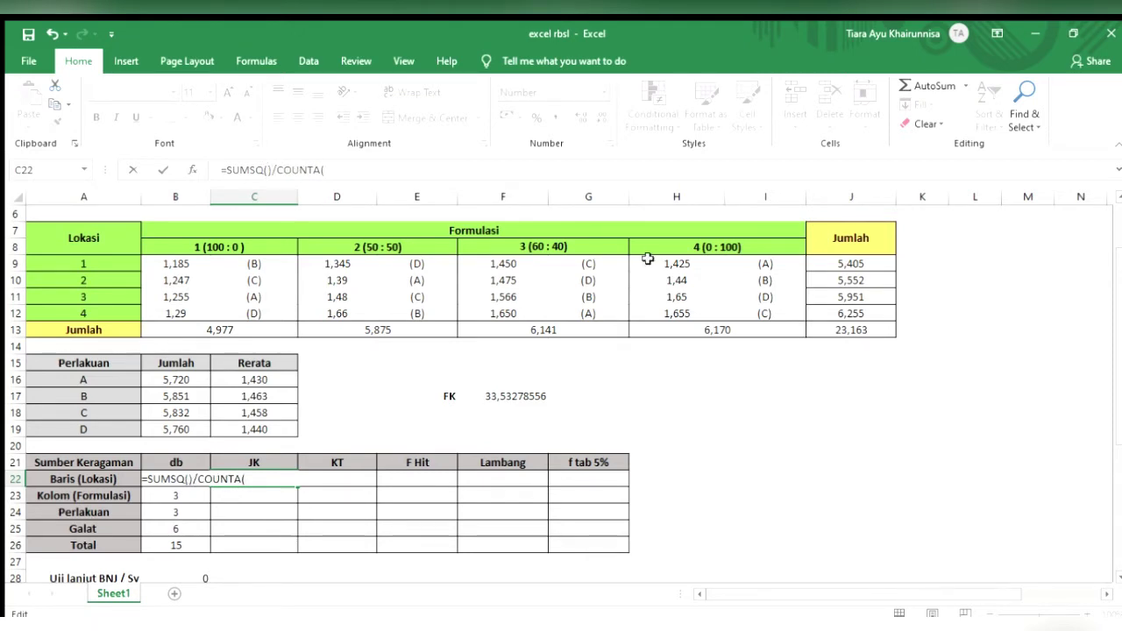
pyautogui.click(829, 265)
pyautogui.moveTo(828, 265); pyautogui.dragTo(833, 313)
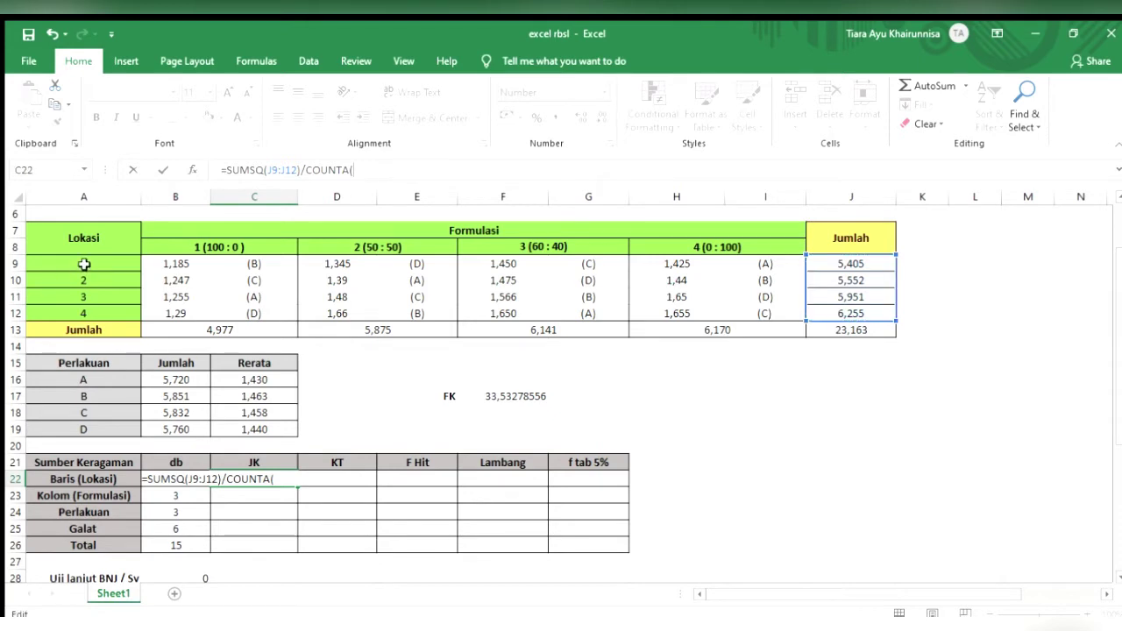
# Complete the row sum of squares formula in C22 by counting A9:A12 as the divisor and subtracting the correction factor in F17.
pyautogui.moveTo(83, 264); pyautogui.dragTo(87, 313)
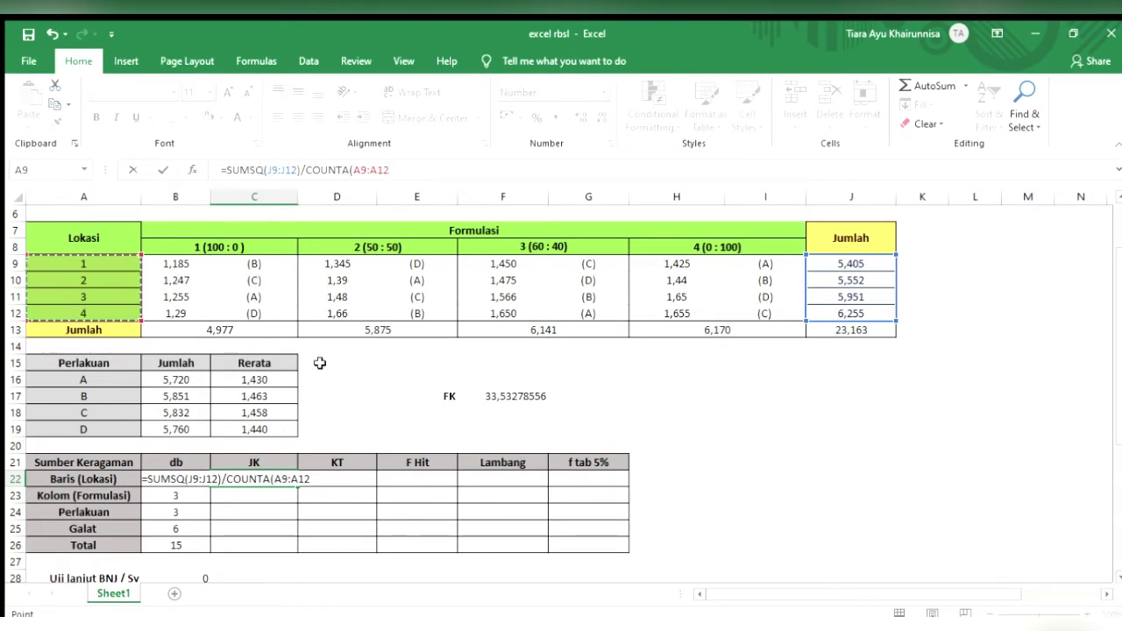
pyautogui.write(')-')
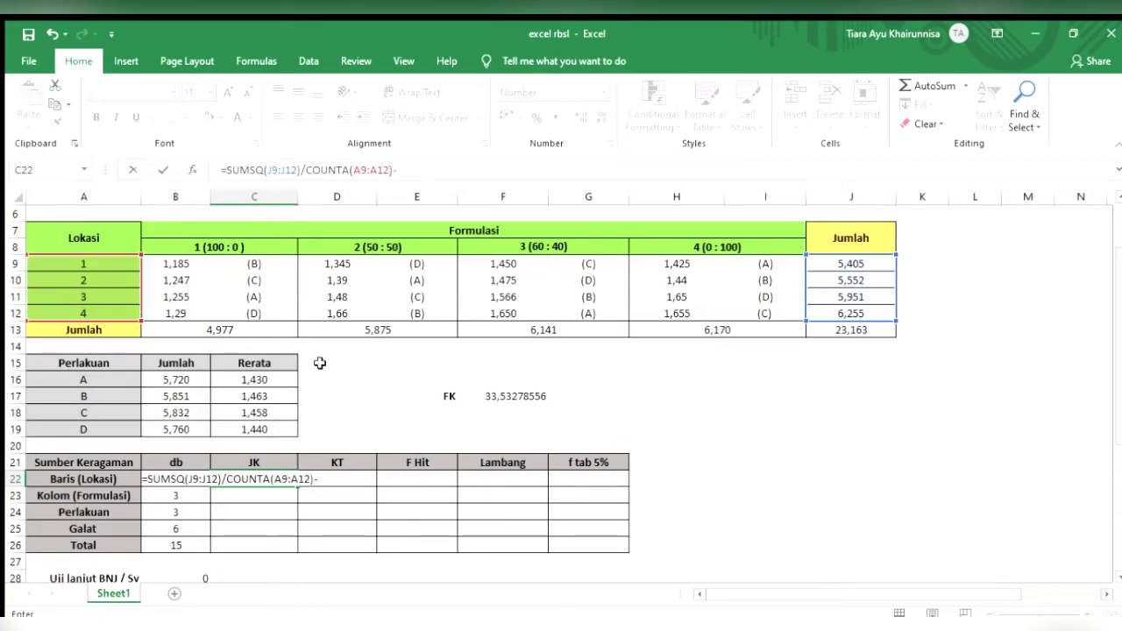
pyautogui.click(516, 396)
pyautogui.press('Return')
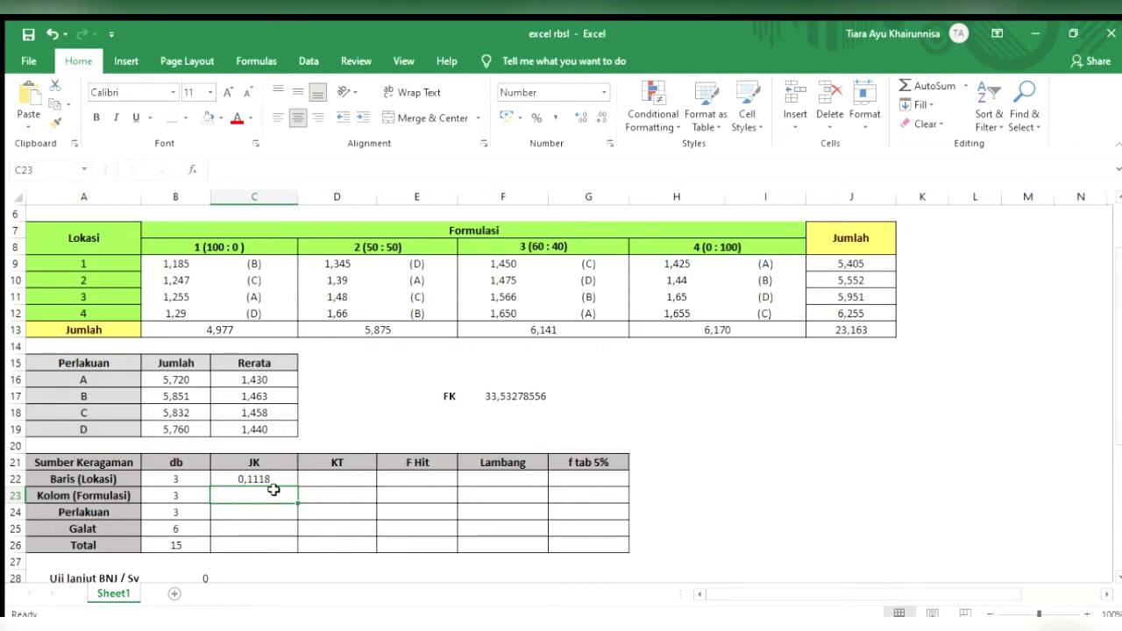
# Calculate the column (Formulasi) sum of squares in C23 with the formula =SUMSQ(B13:I13)/COUNTA(B8:I8)-F17.
pyautogui.write('=sumsq')
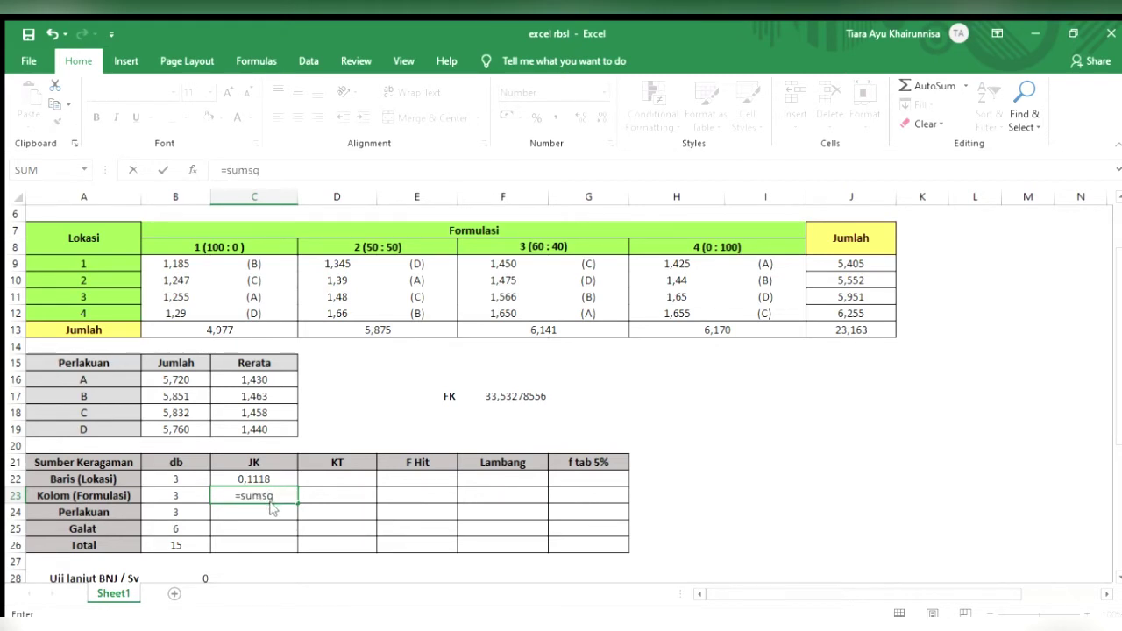
pyautogui.write('(')
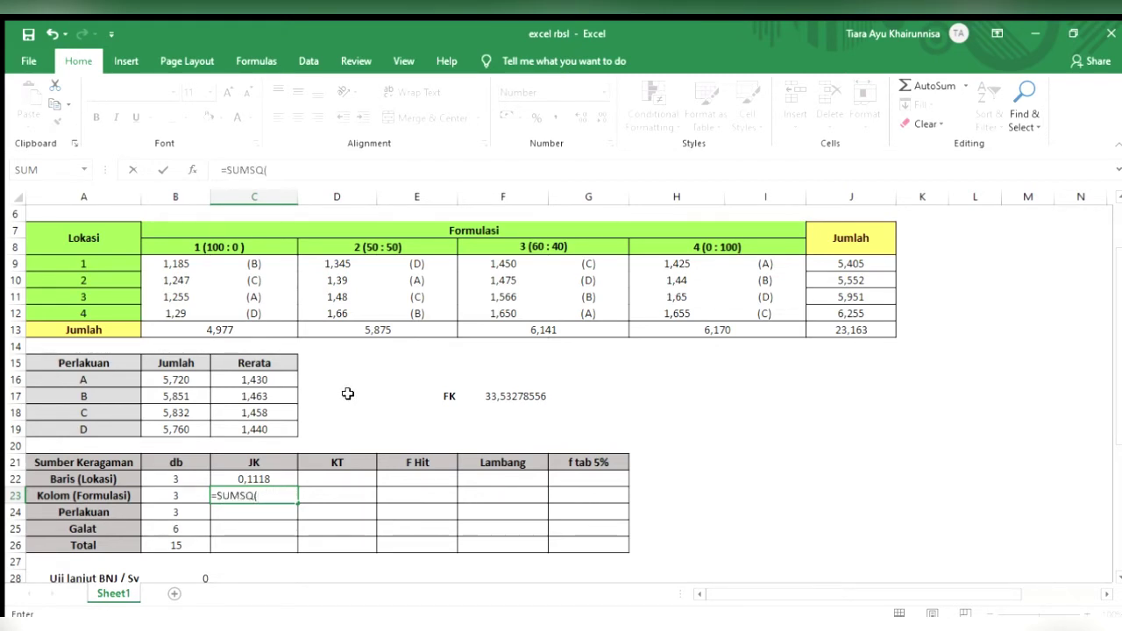
pyautogui.scroll(1, 348, 395)
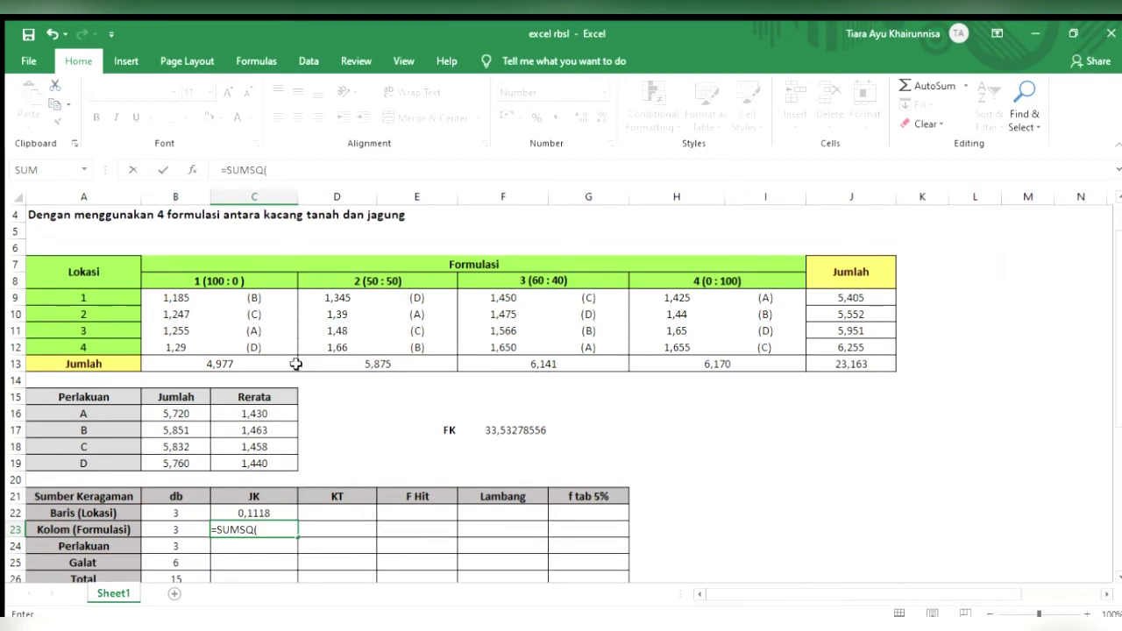
pyautogui.moveTo(176, 348); pyautogui.dragTo(725, 344)
pyautogui.moveTo(175, 364); pyautogui.dragTo(765, 364)
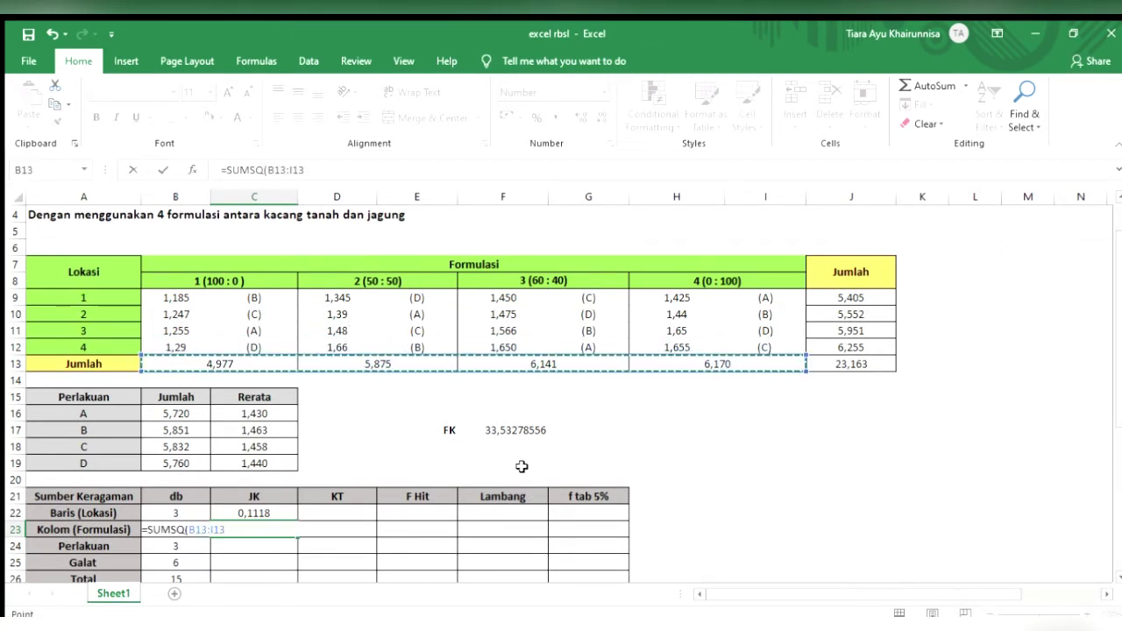
pyautogui.write(')')
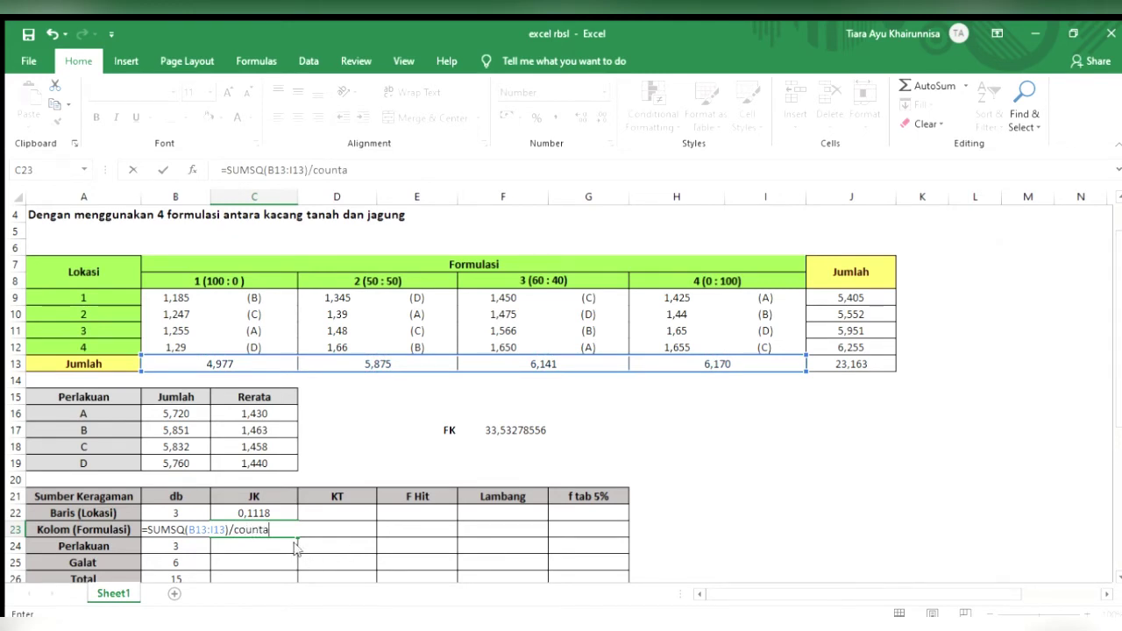
pyautogui.write('/counta')
pyautogui.press('Tab')
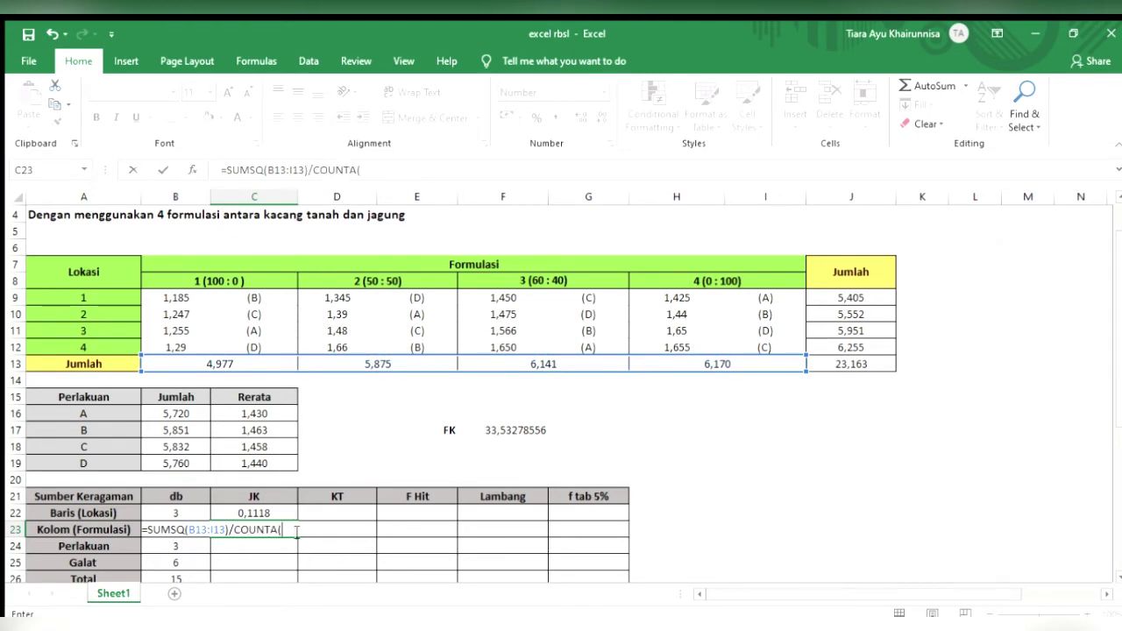
pyautogui.click(184, 282)
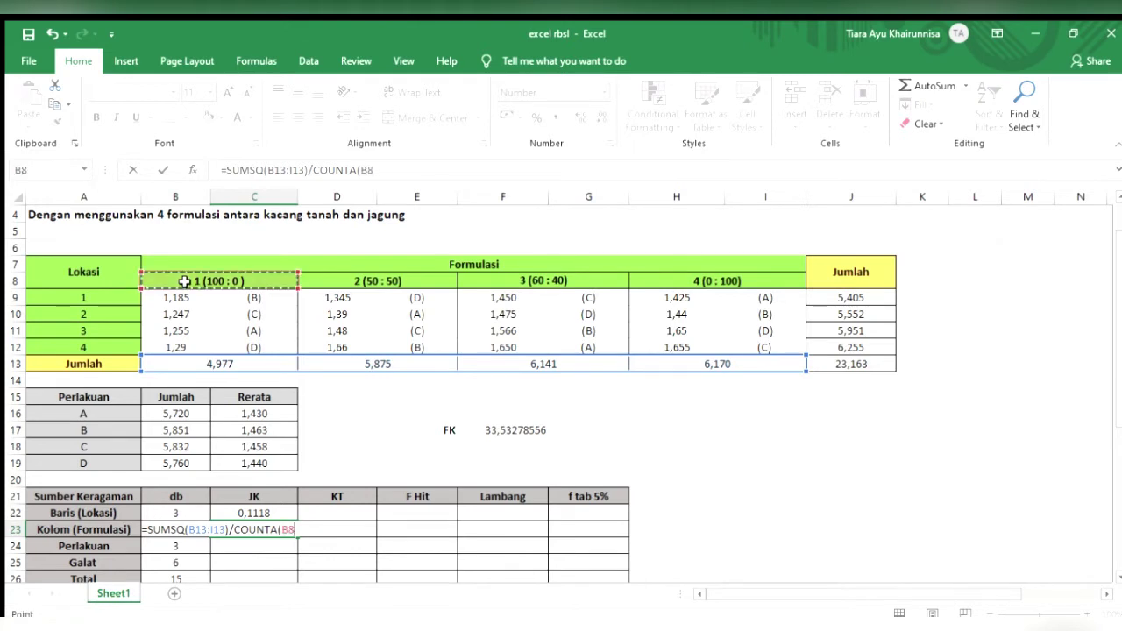
pyautogui.moveTo(184, 281); pyautogui.dragTo(784, 281)
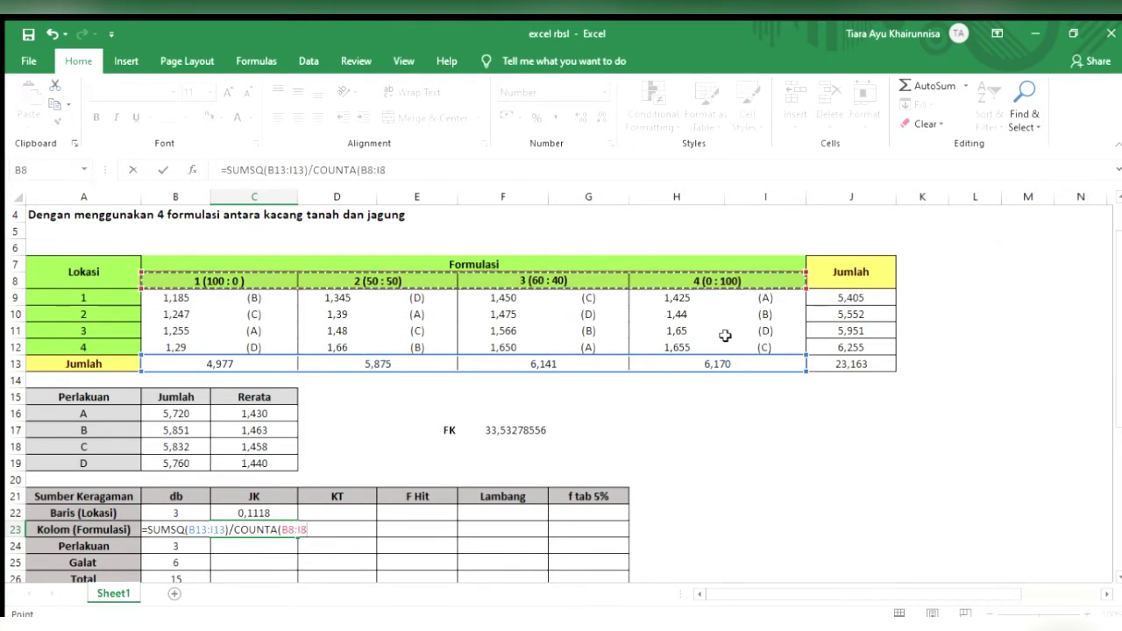
pyautogui.write(')-')
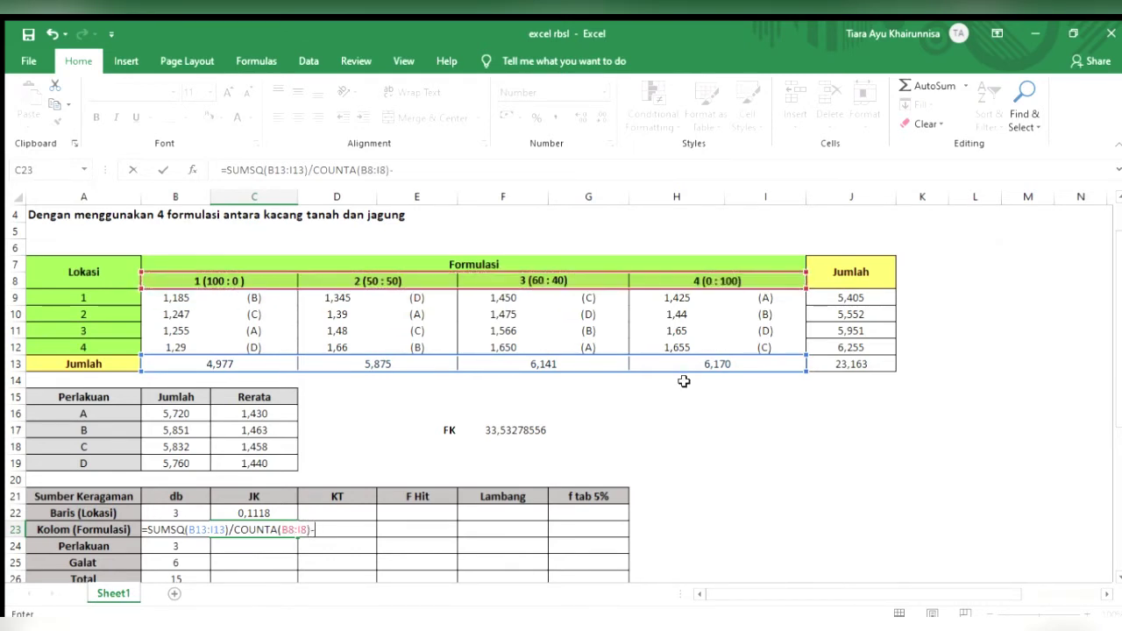
pyautogui.click(524, 430)
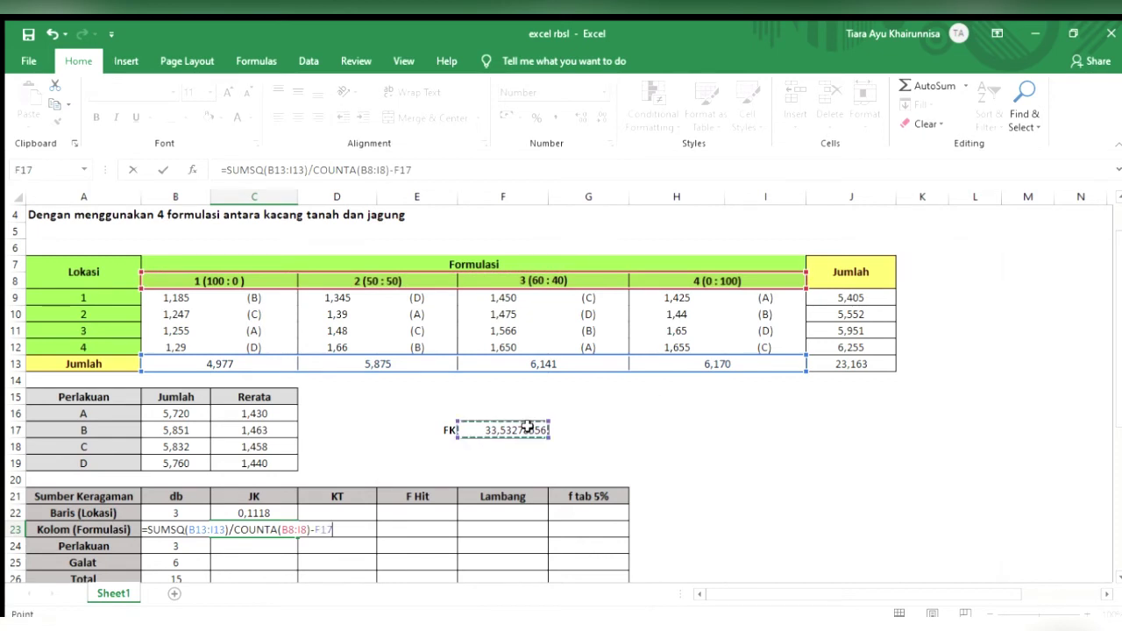
pyautogui.press('Return')
# Calculate the treatment (Perlakuan) sum of squares in C24 with the formula =SUMSQ(B16:B19)/COUNTA(A16:A19)-F17.
pyautogui.scroll(-1, 526, 427)
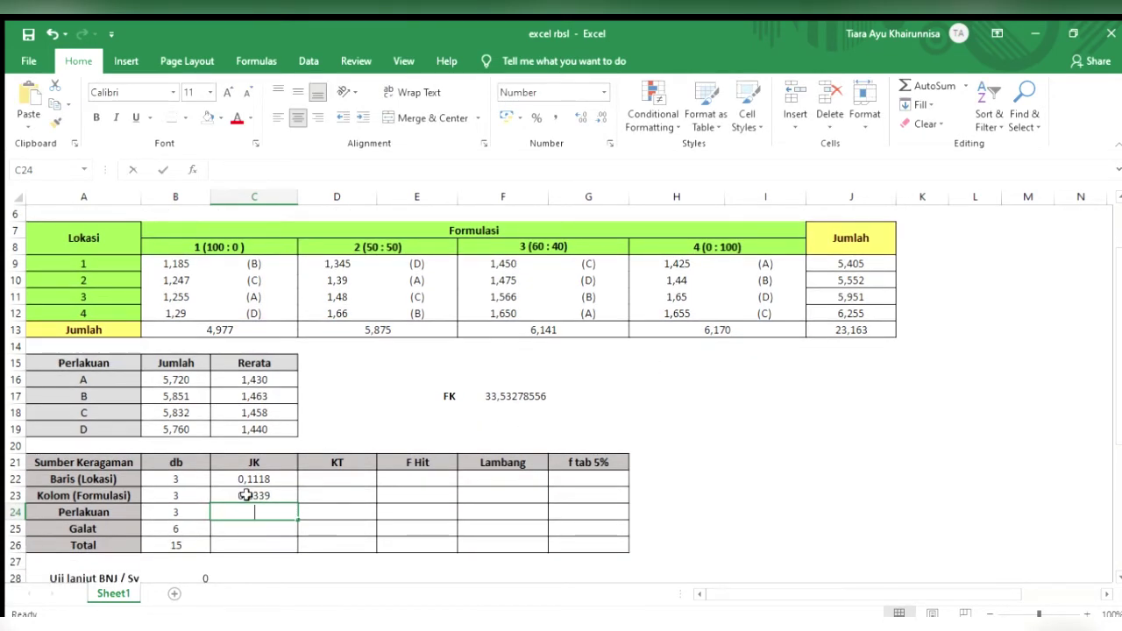
pyautogui.write('=sumsq')
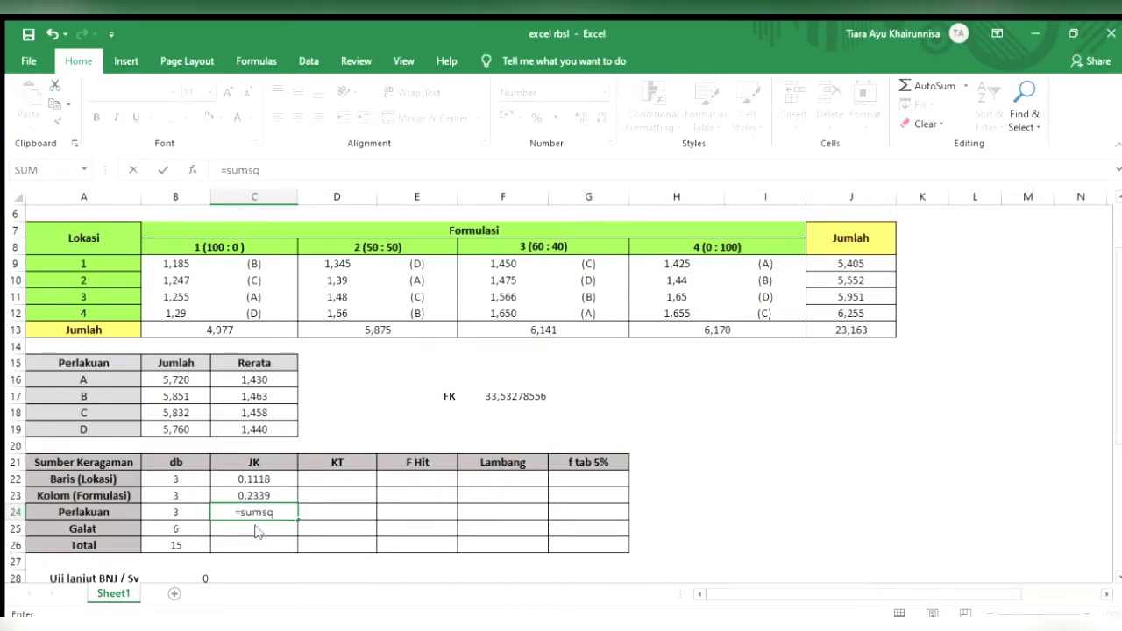
pyautogui.press('Tab')
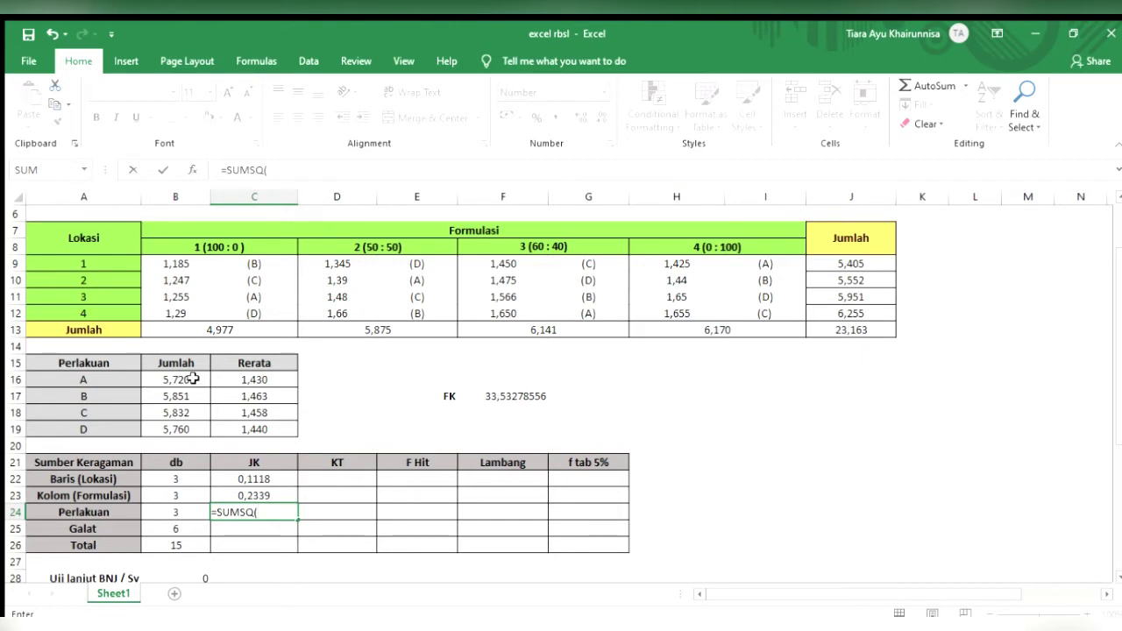
pyautogui.moveTo(191, 380); pyautogui.dragTo(193, 430)
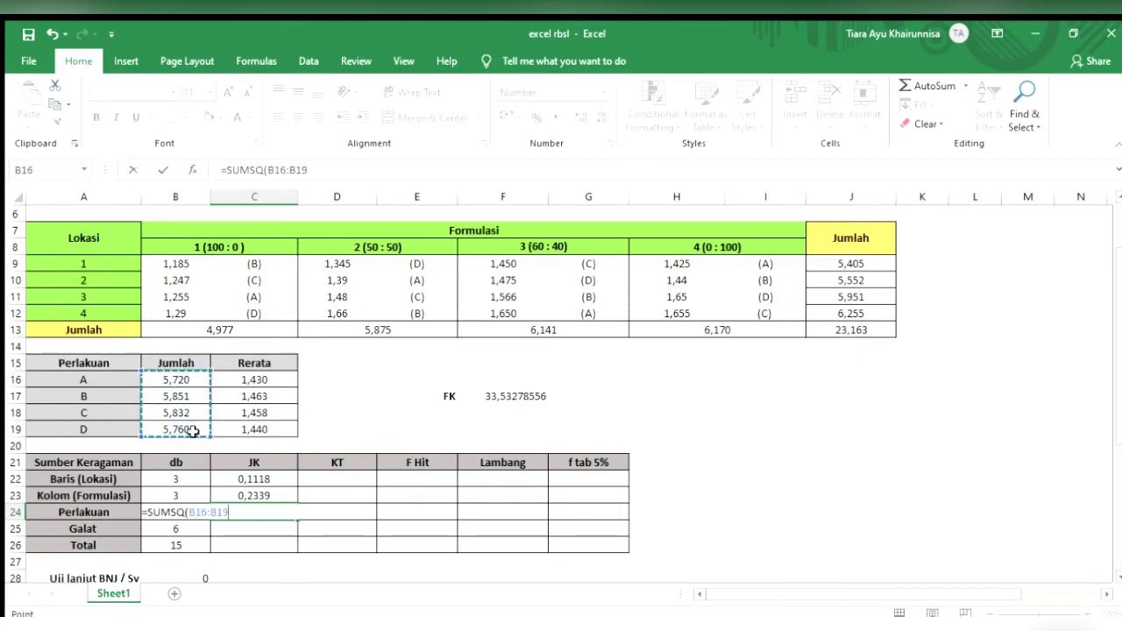
pyautogui.write(')')
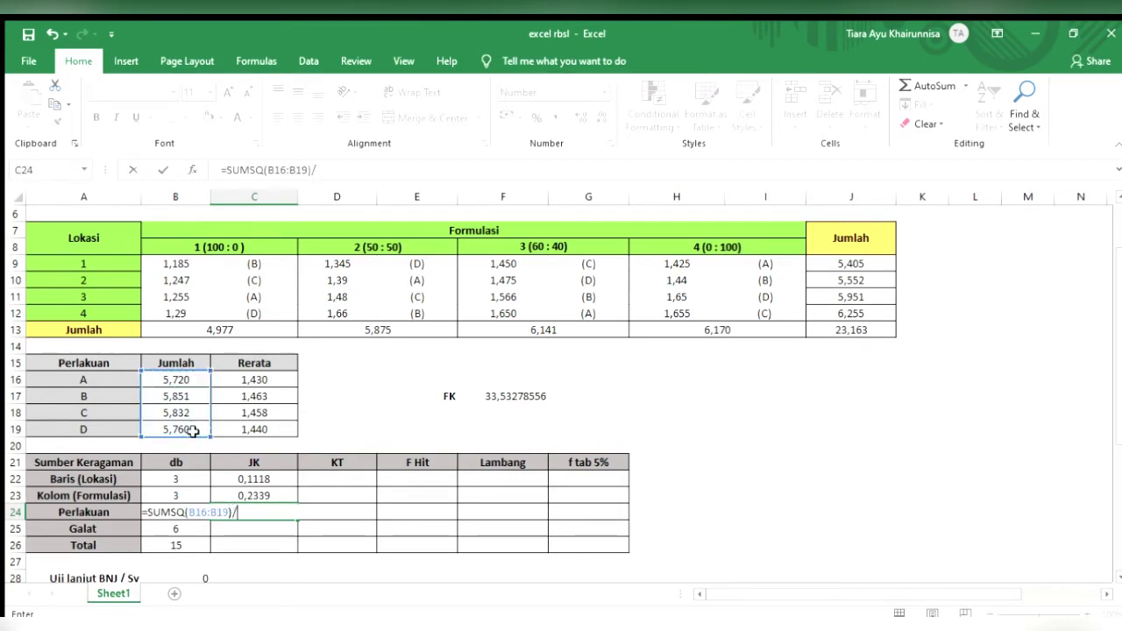
pyautogui.write('/coun')
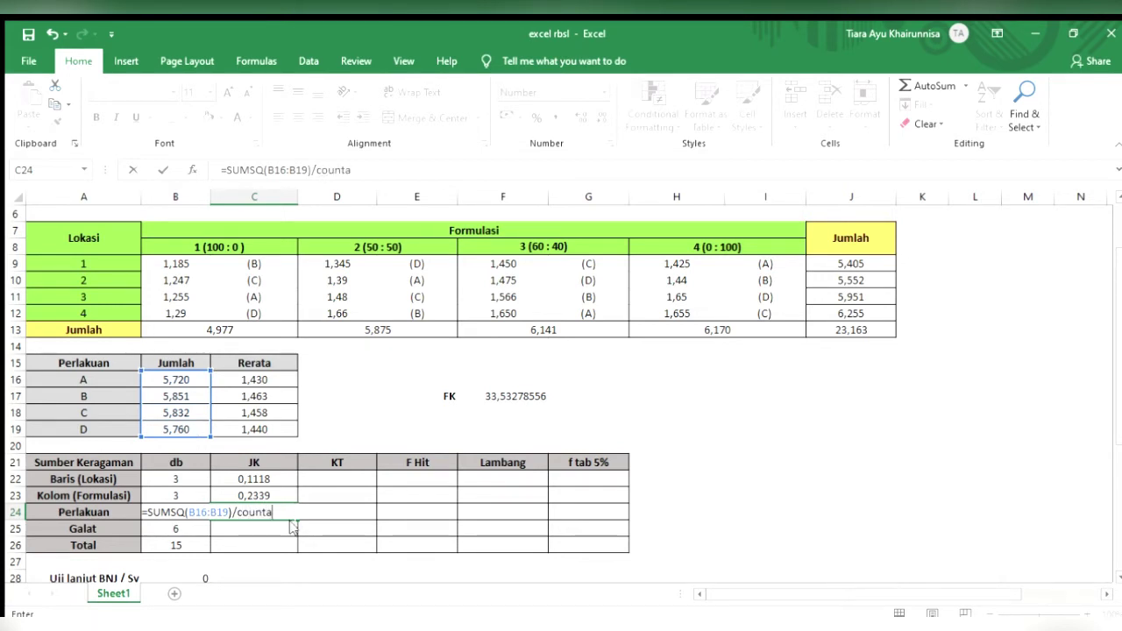
pyautogui.write('ta')
pyautogui.press('Tab')
pyautogui.moveTo(118, 377); pyautogui.dragTo(122, 421)
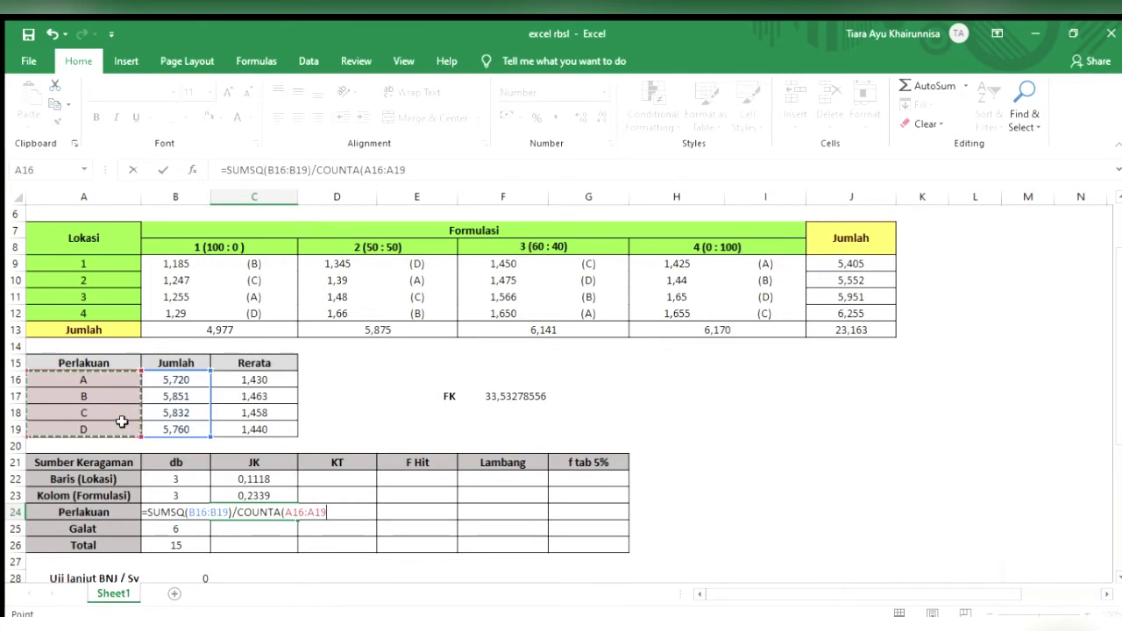
pyautogui.write(')-')
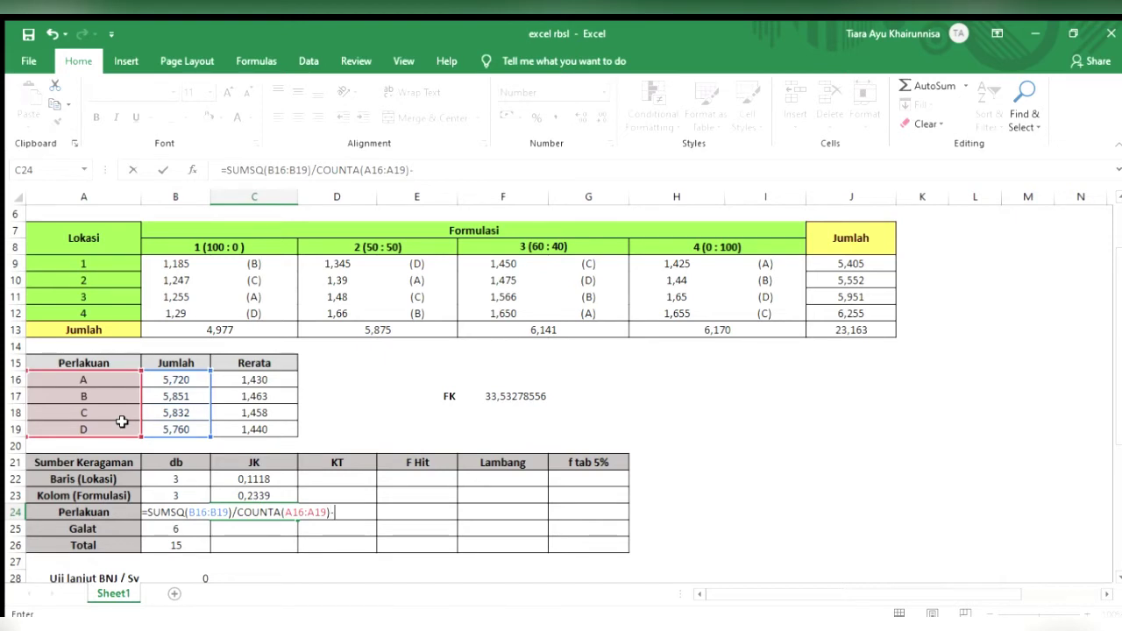
pyautogui.click(488, 394)
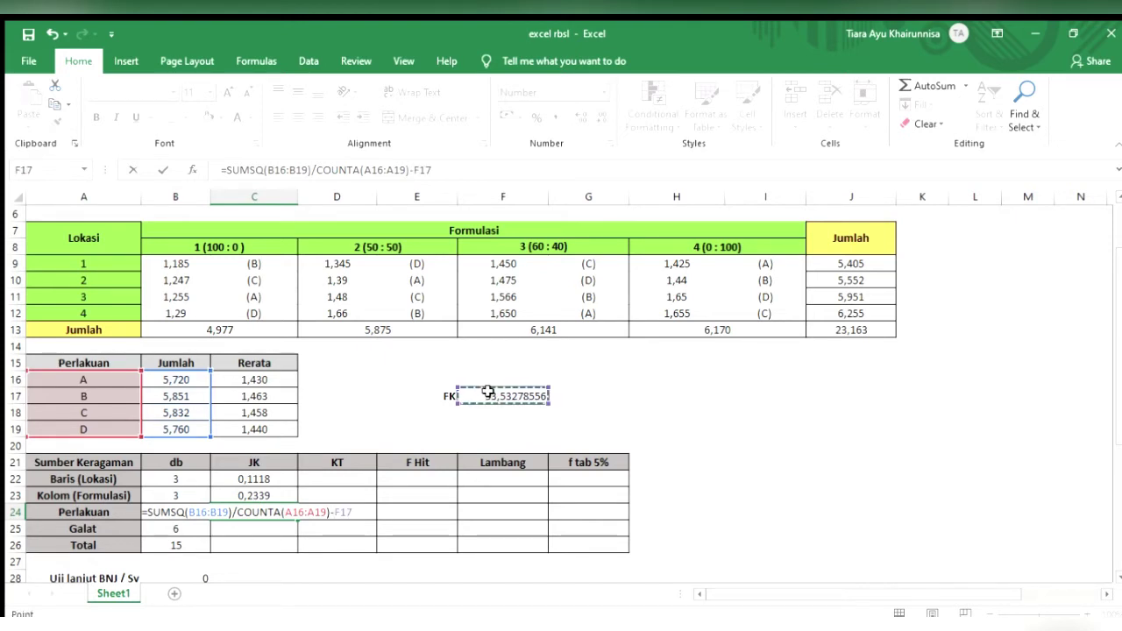
pyautogui.press('Return')
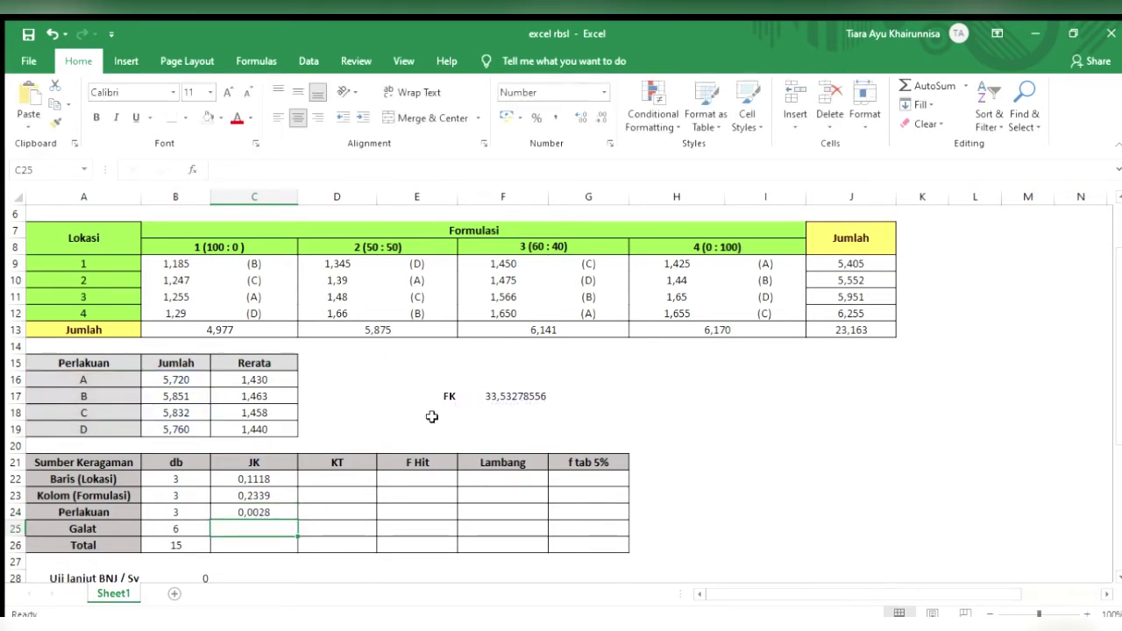
# Calculate the total sum of squares in C26 with SUMSQ over the data block B9:I12 minus the correction factor in F17.
pyautogui.click(251, 543)
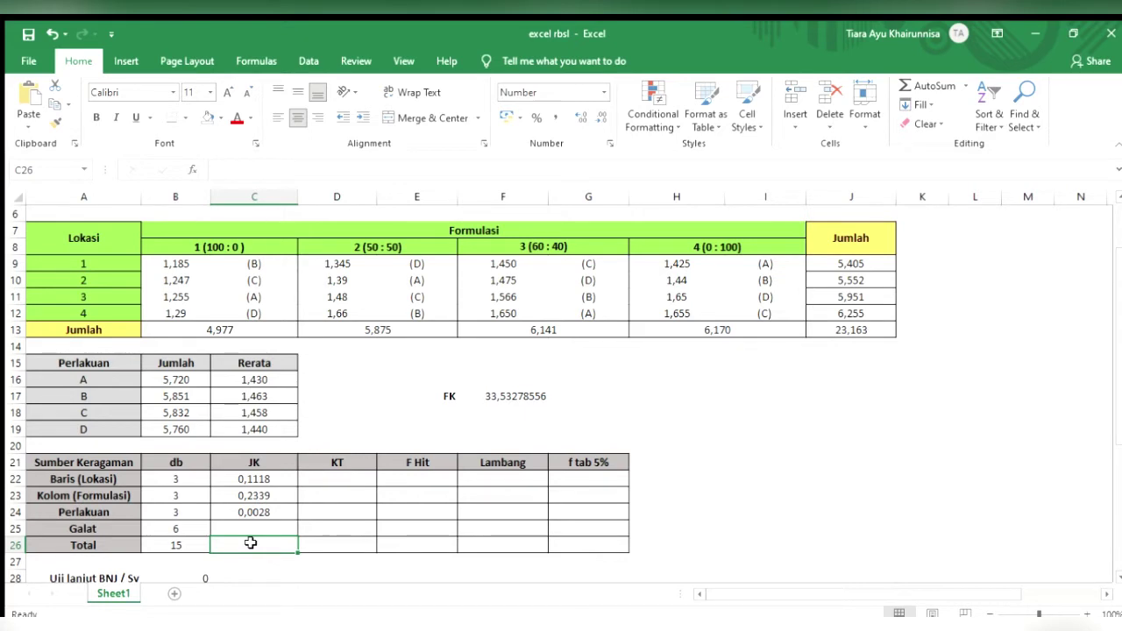
pyautogui.write('=sumsq')
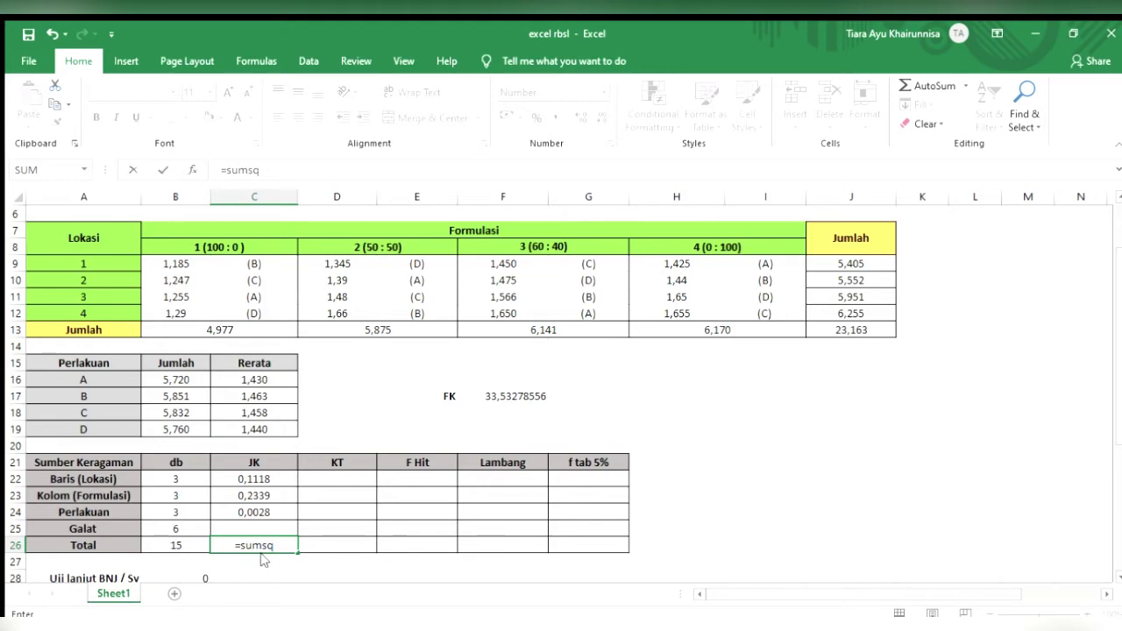
pyautogui.press('Tab')
pyautogui.scroll(2, 219, 333)
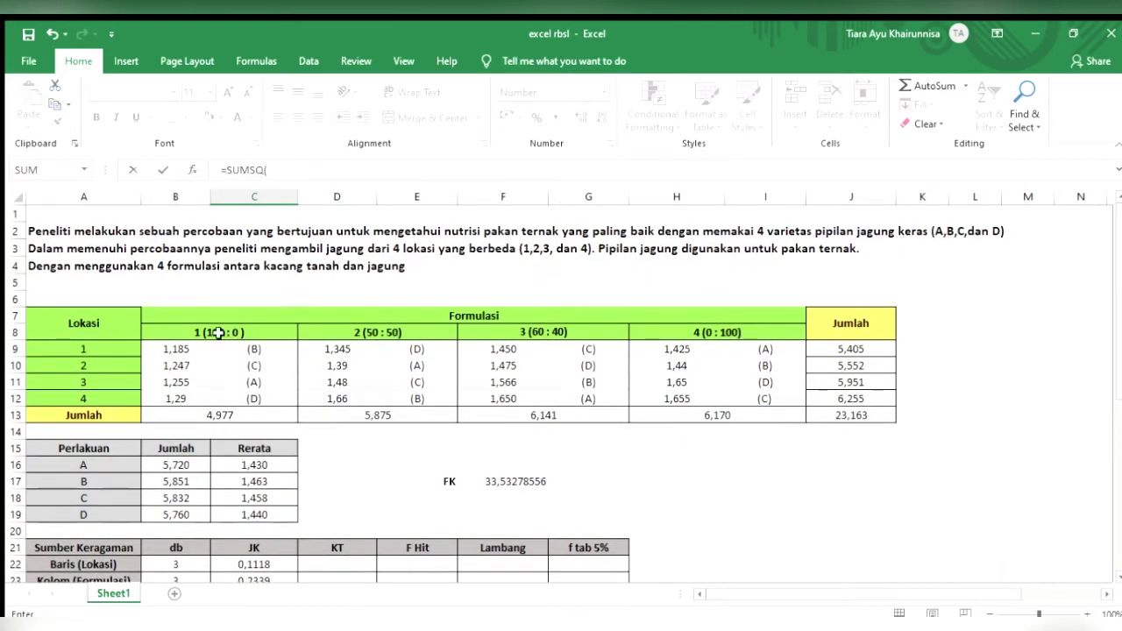
pyautogui.moveTo(198, 345); pyautogui.dragTo(761, 399)
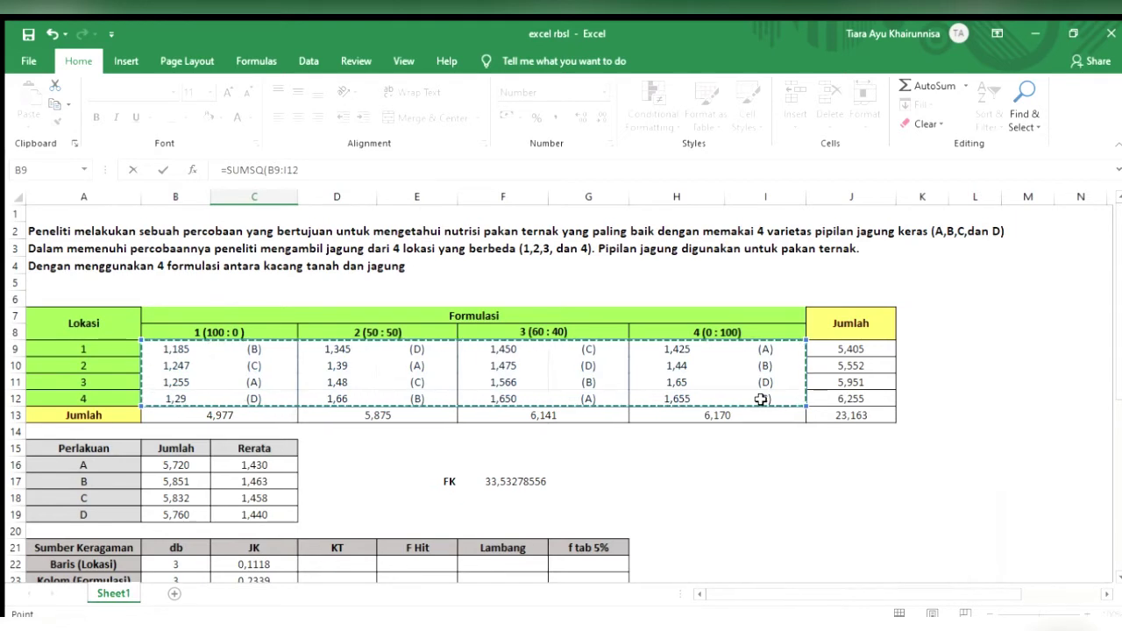
pyautogui.click(439, 171)
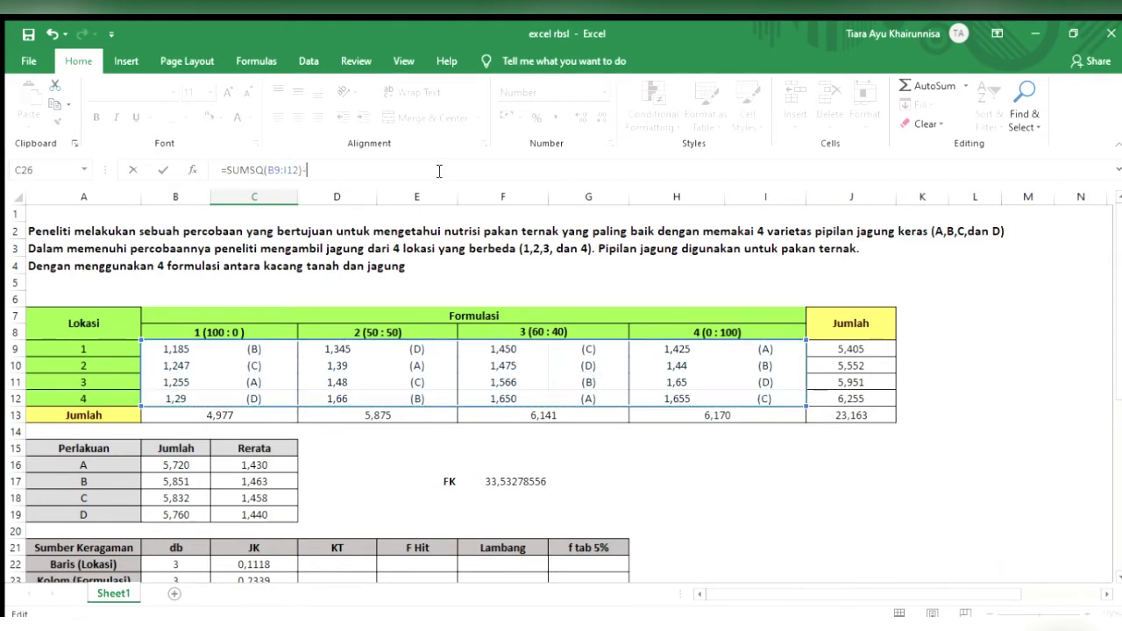
pyautogui.click(524, 484)
pyautogui.press('Return')
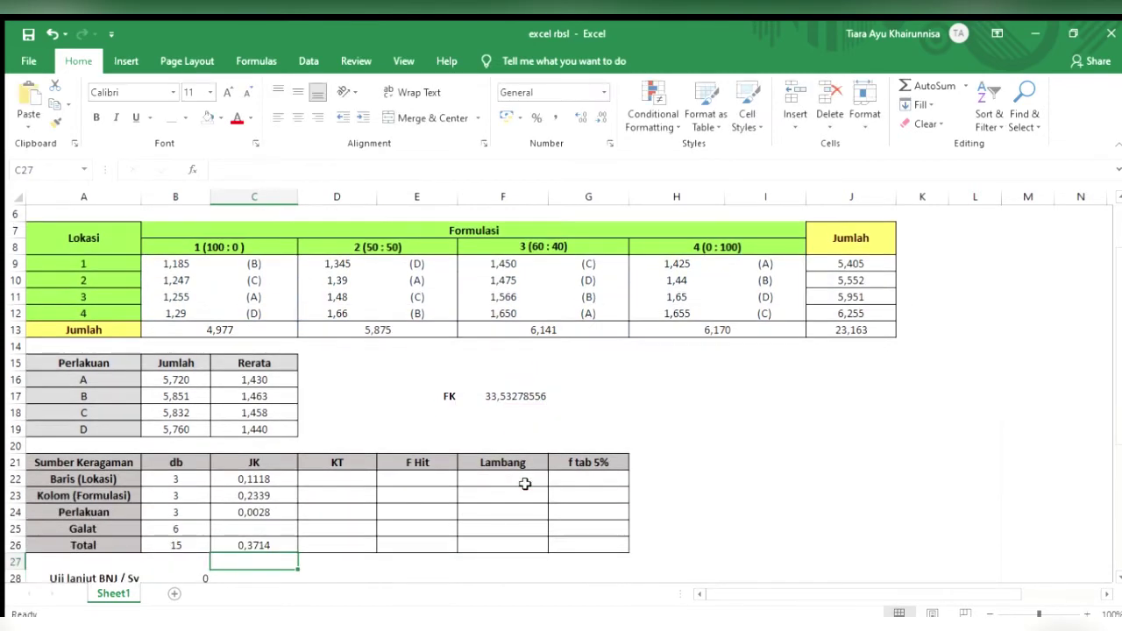
# Calculate the error (Galat) sum of squares in C25 with the formula =C26-C22-C23-C24.
pyautogui.click(268, 527)
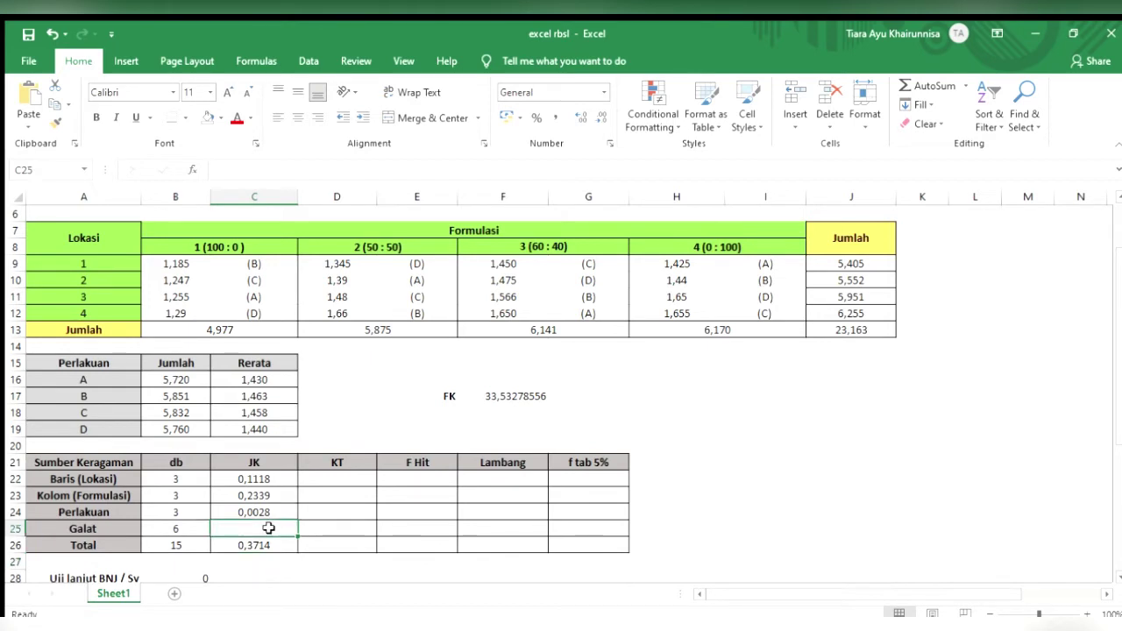
pyautogui.write('=')
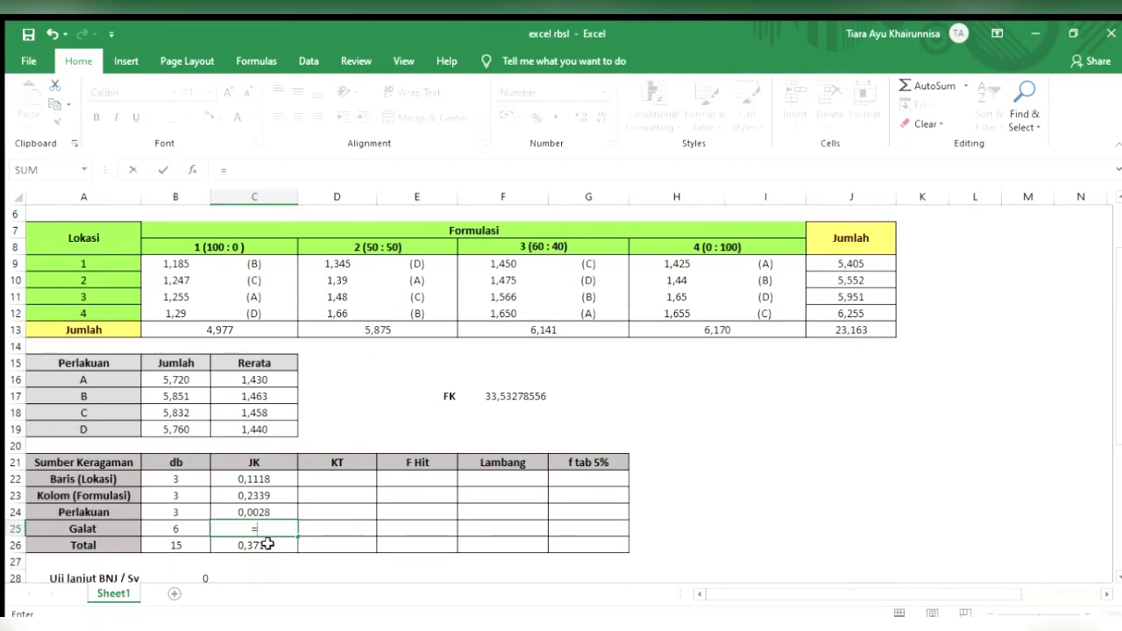
pyautogui.click(267, 545)
pyautogui.write('-')
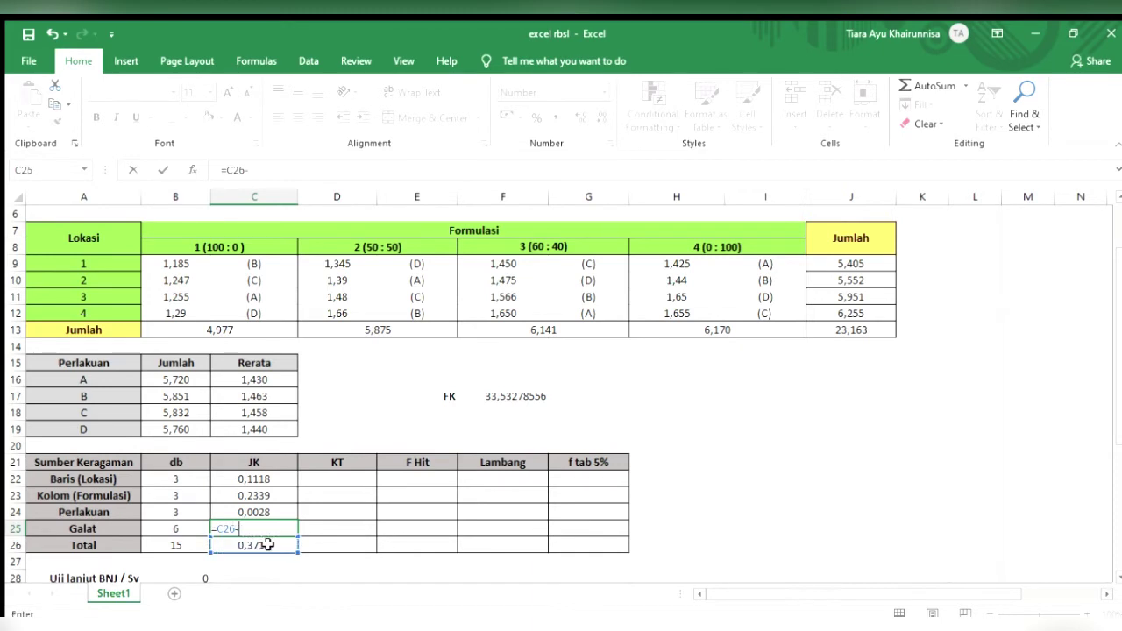
pyautogui.click(267, 475)
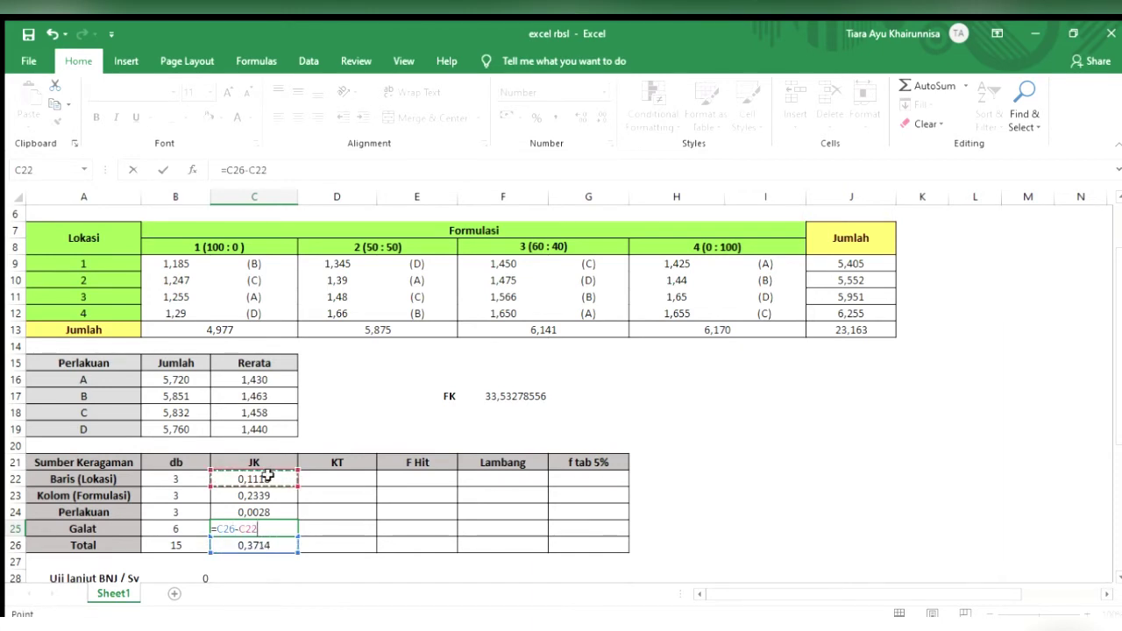
pyautogui.write('-')
pyautogui.press('Down')
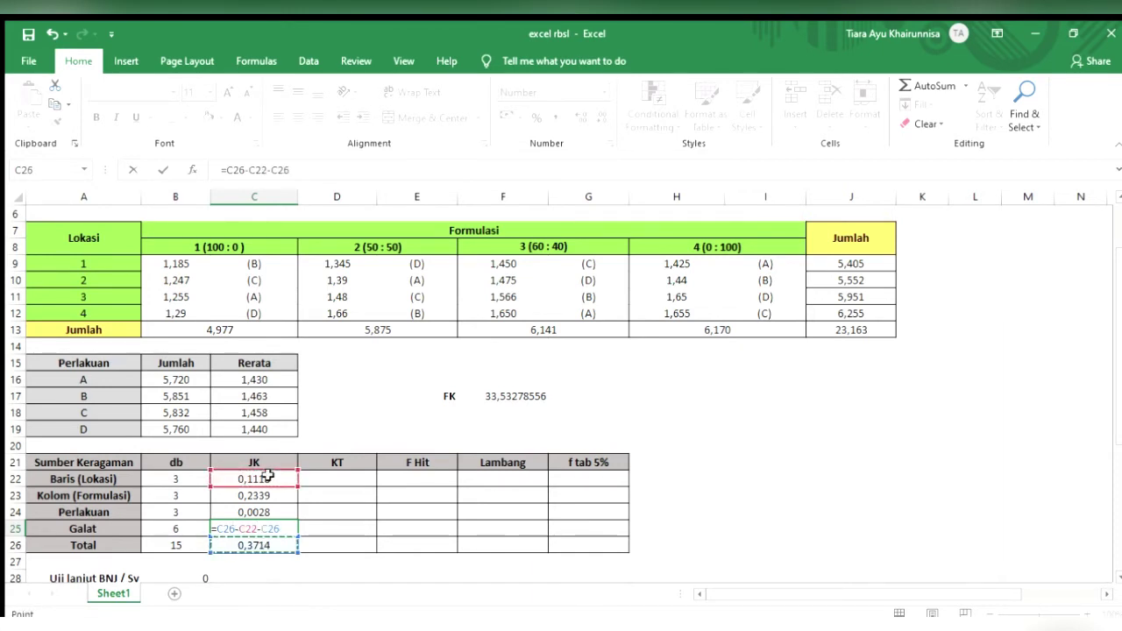
pyautogui.press('BackSpace')
pyautogui.press('BackSpace')
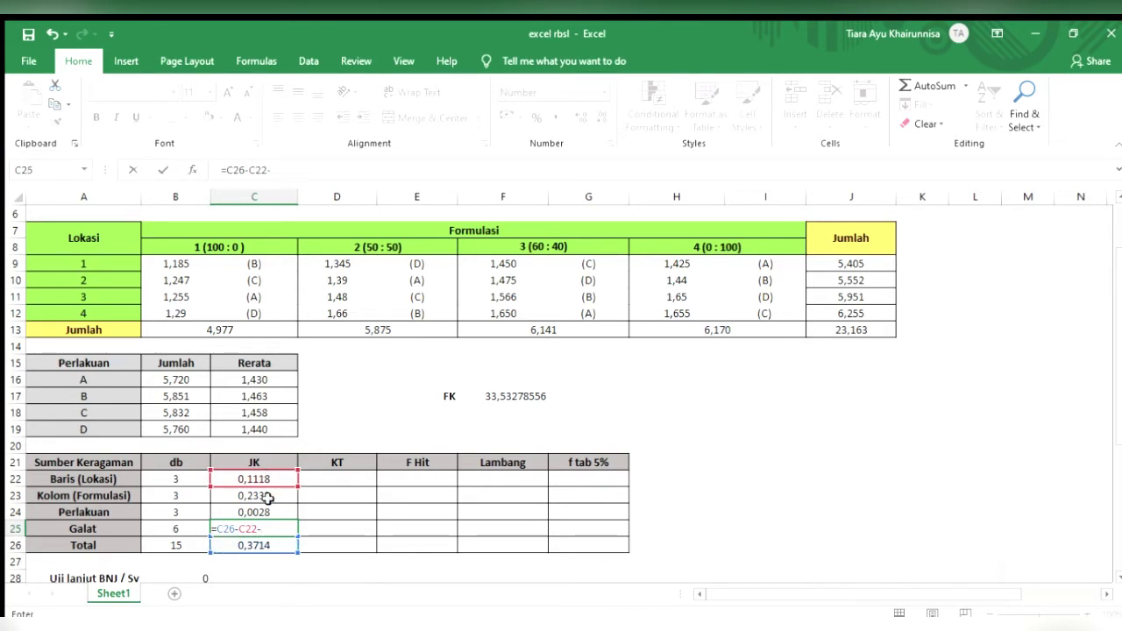
pyautogui.click(268, 496)
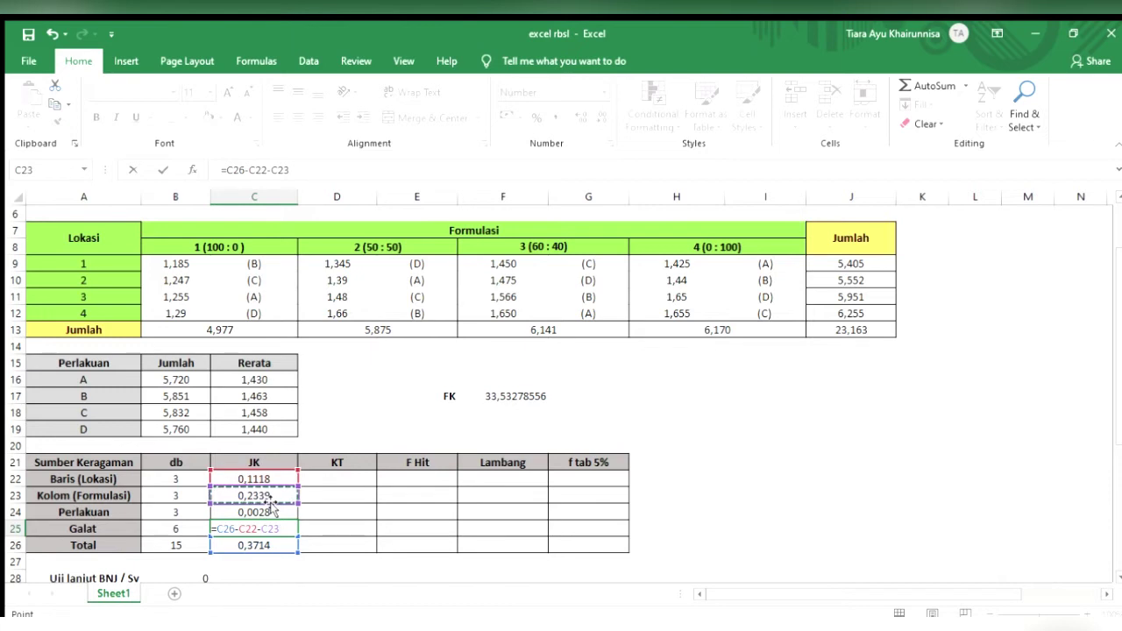
pyautogui.write('-')
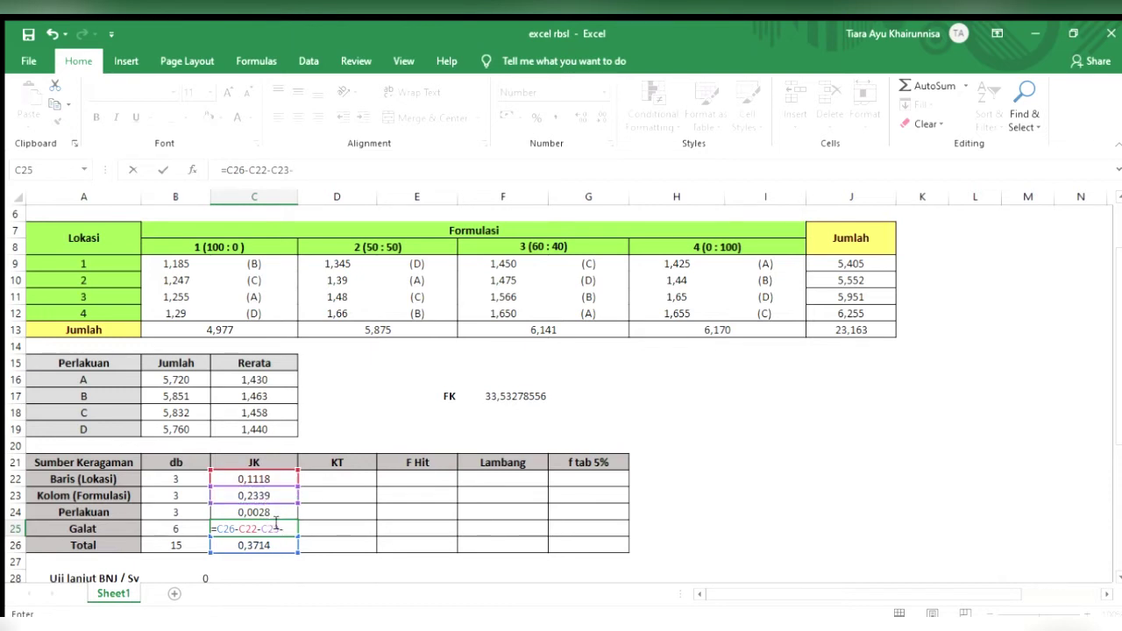
pyautogui.click(273, 513)
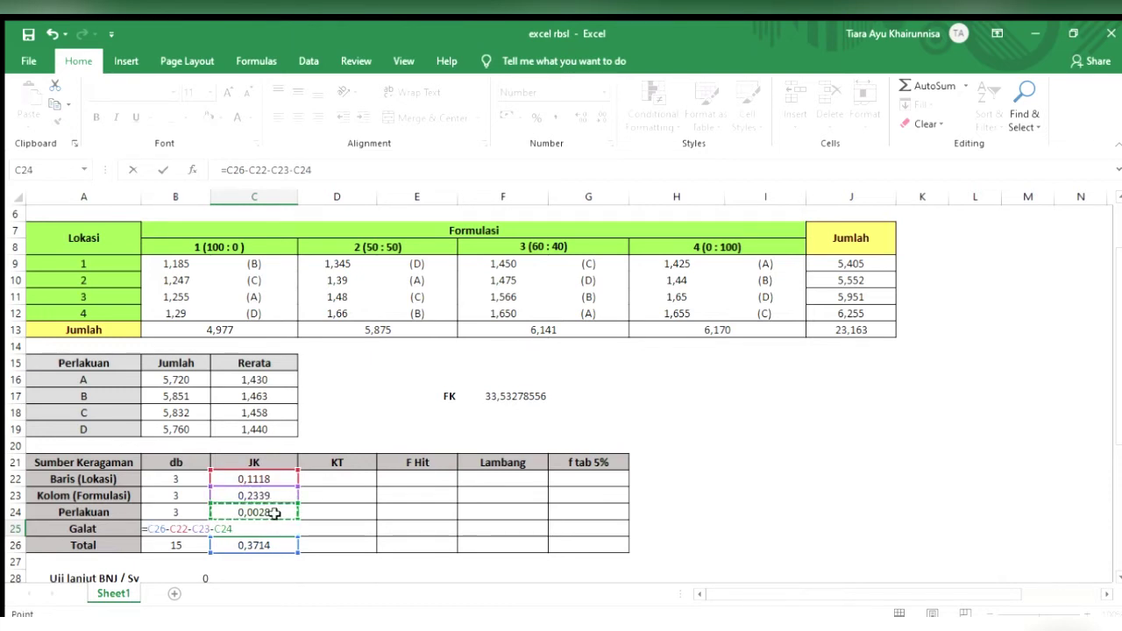
pyautogui.press('Return')
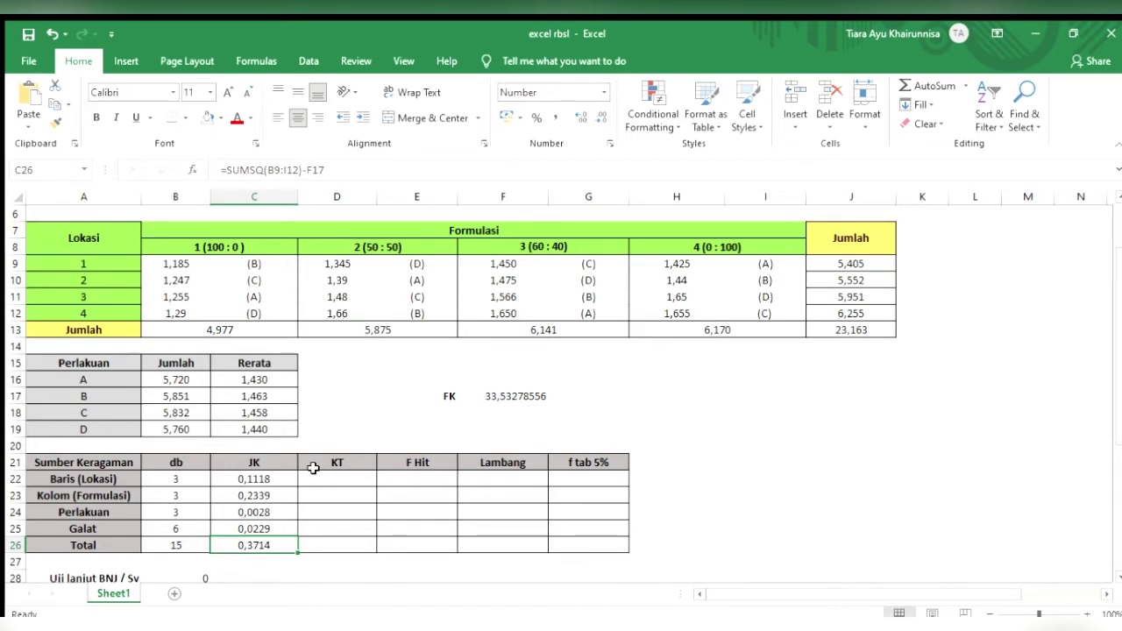
# Calculate the row mean square (KT) in D22 with =C22/B22 and fill the formula down to D26.
pyautogui.click(358, 473)
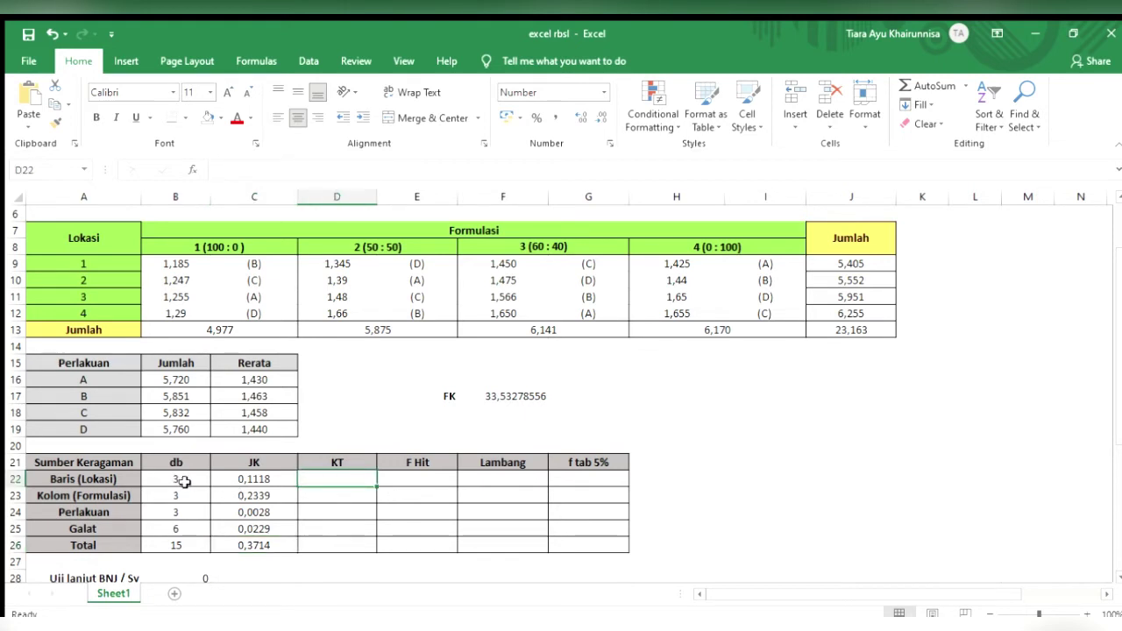
pyautogui.write('=')
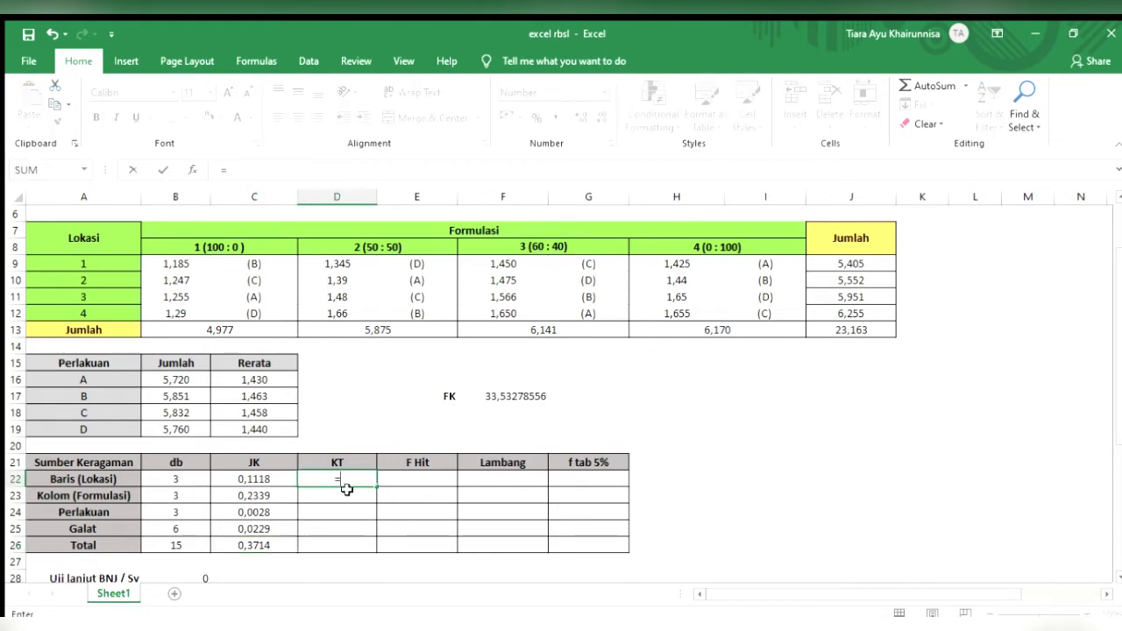
pyautogui.click(277, 480)
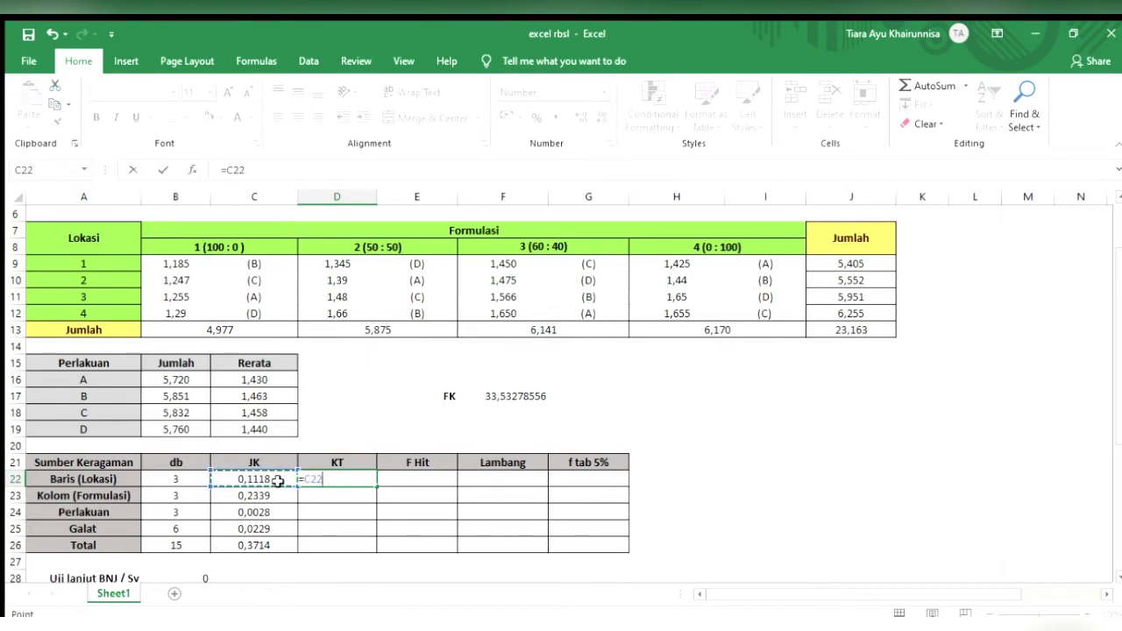
pyautogui.write('/')
pyautogui.click(197, 478)
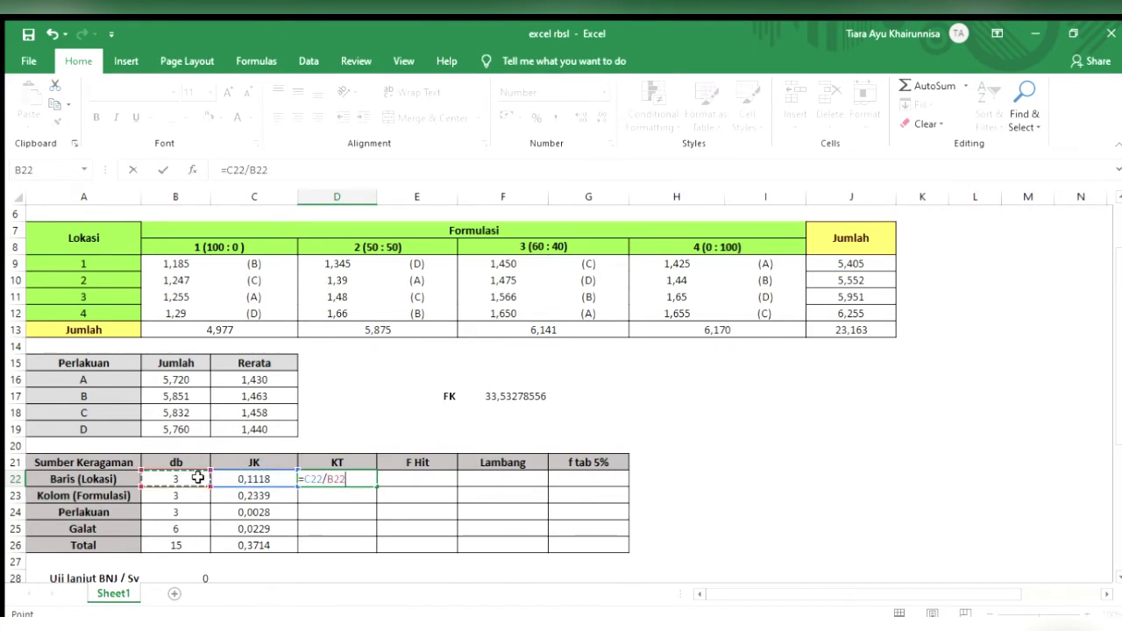
pyautogui.press('Return')
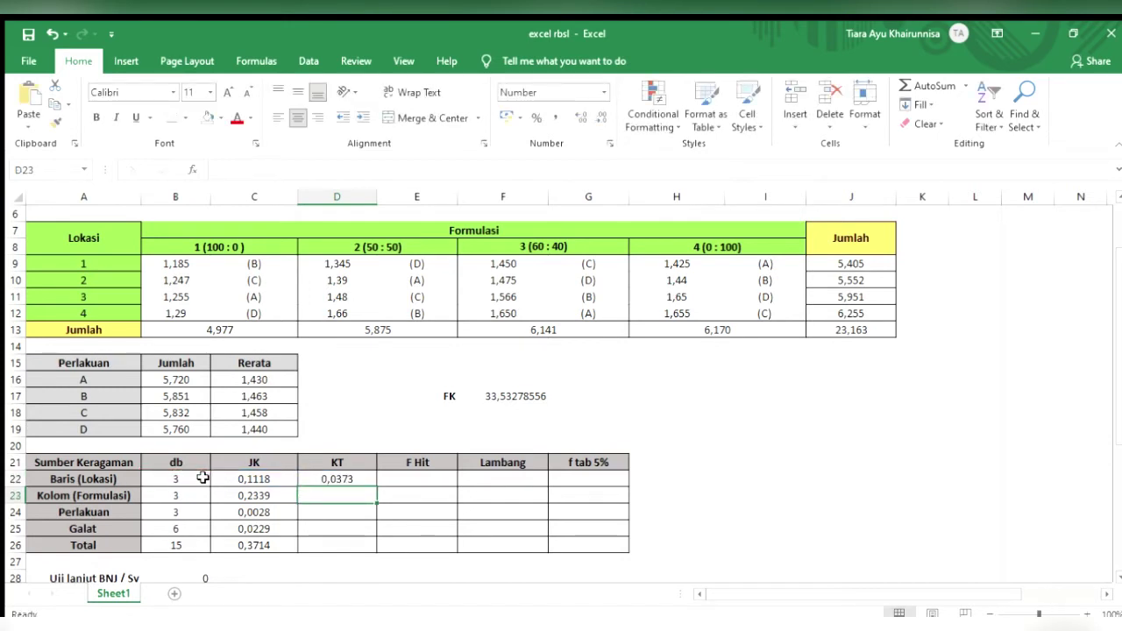
pyautogui.click(341, 479)
pyautogui.moveTo(377, 487); pyautogui.dragTo(379, 548)
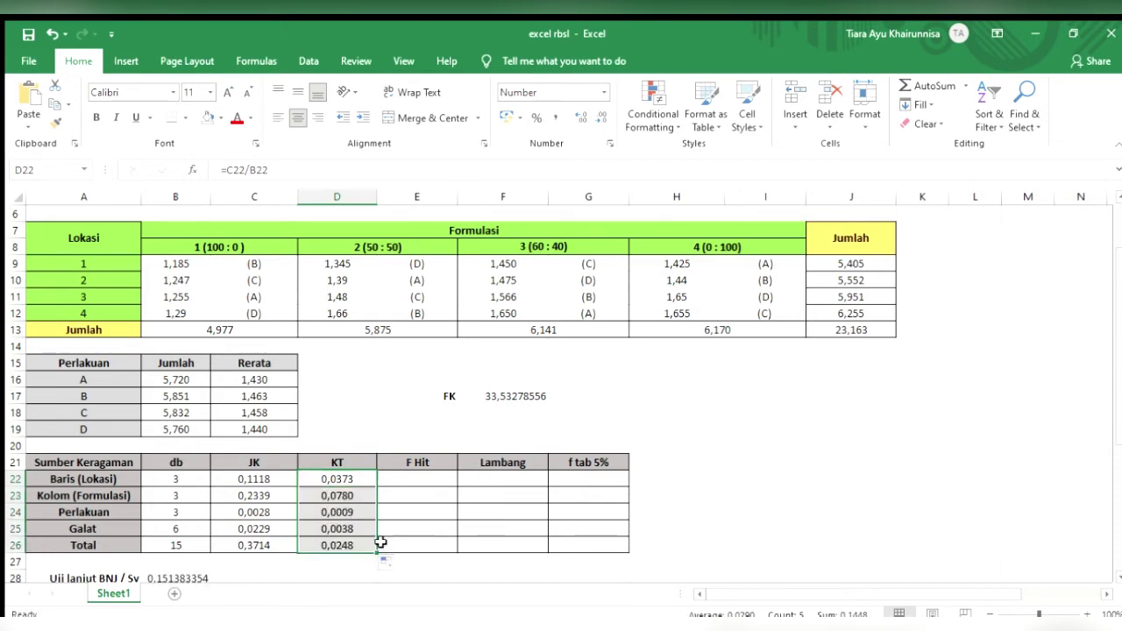
# Calculate F Hit in E22 with =D22/$D$25, keeping the error mean square absolute, and fill the formula down the column.
pyautogui.scroll(-1, 406, 496)
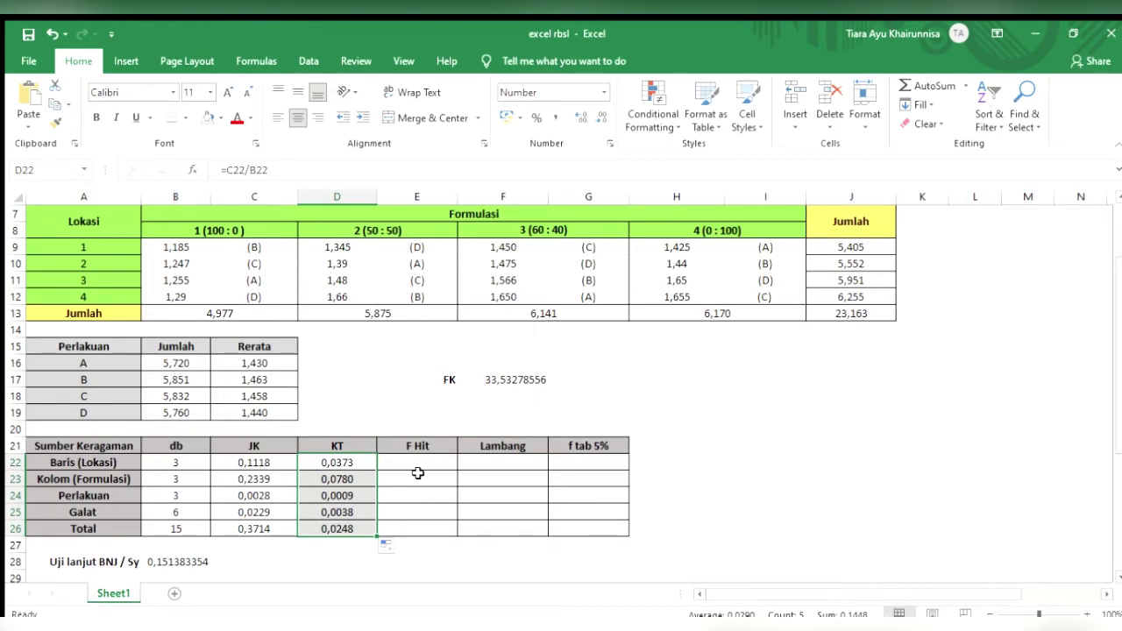
pyautogui.click(422, 461)
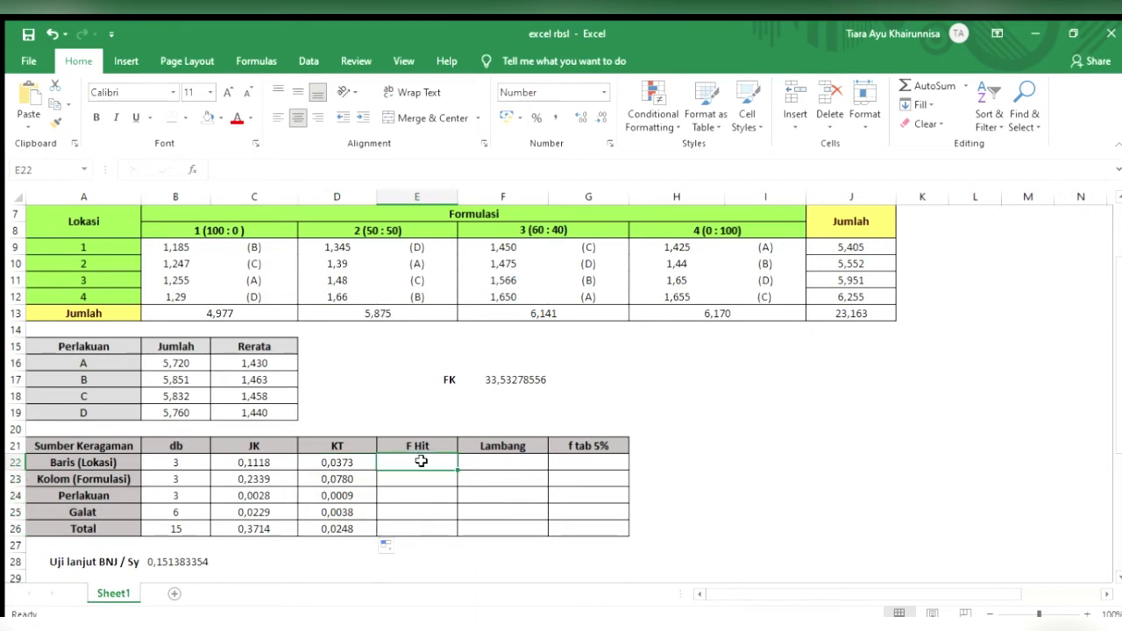
pyautogui.write('=')
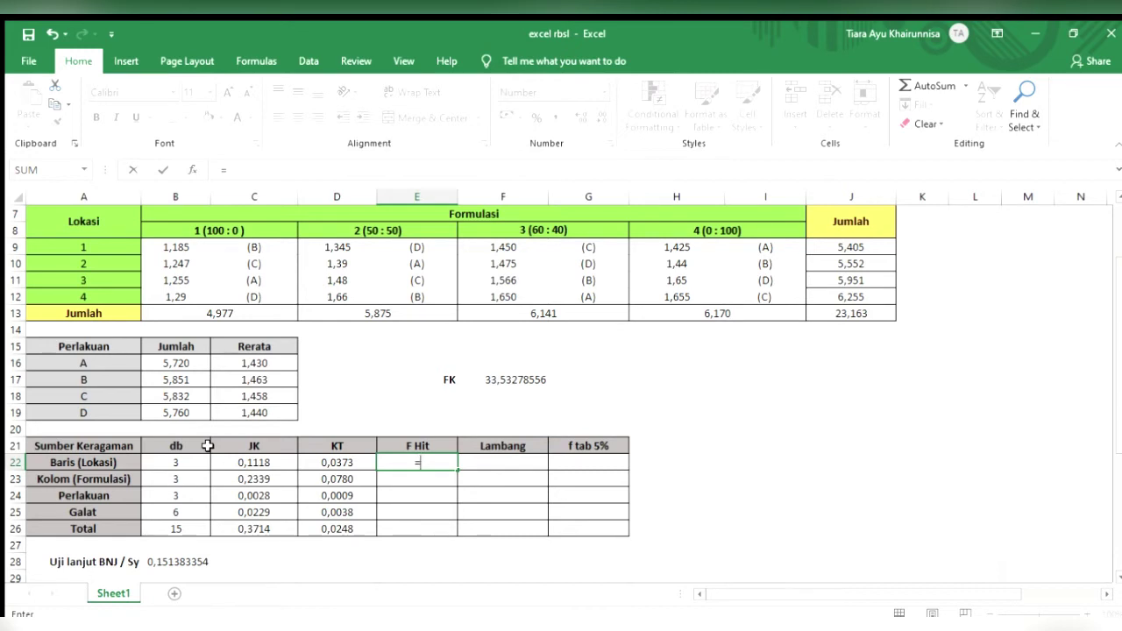
pyautogui.click(333, 462)
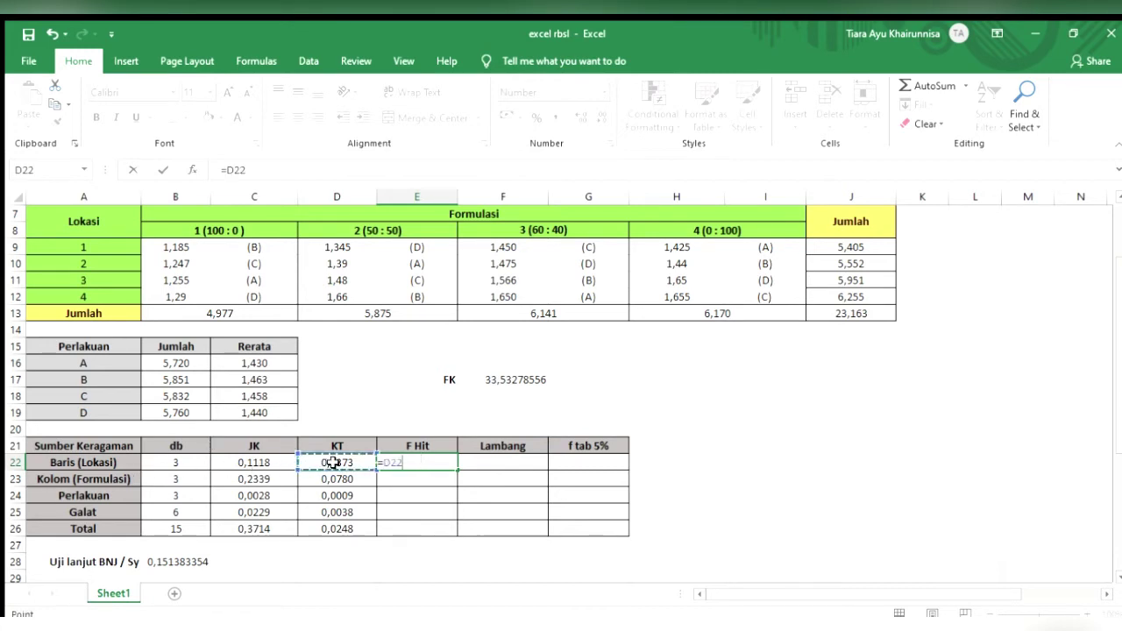
pyautogui.write('/')
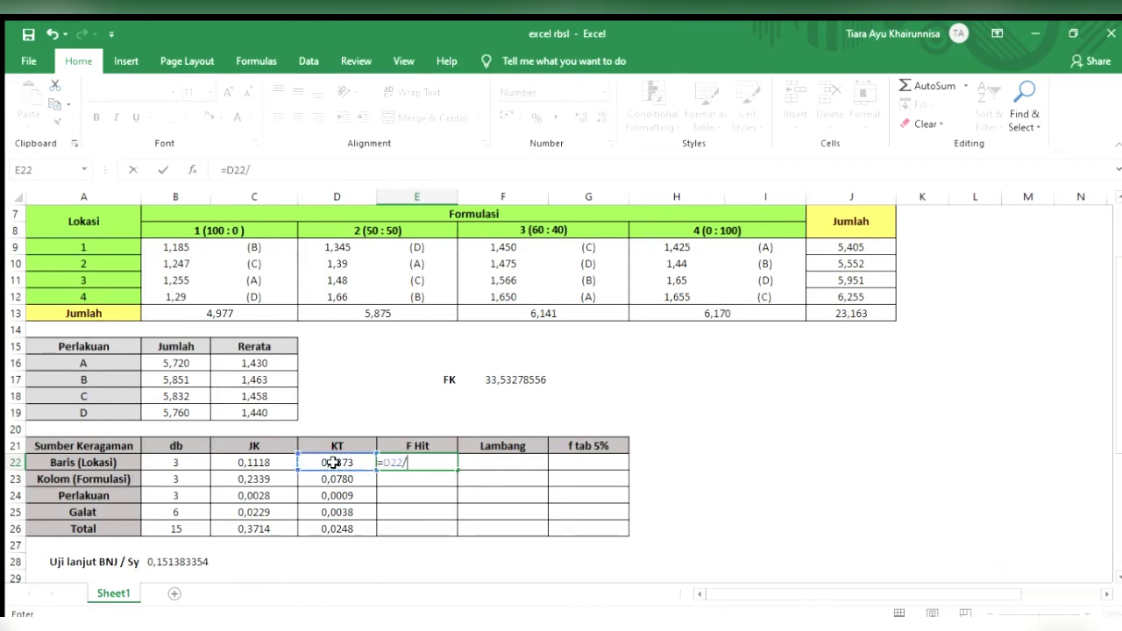
pyautogui.click(343, 512)
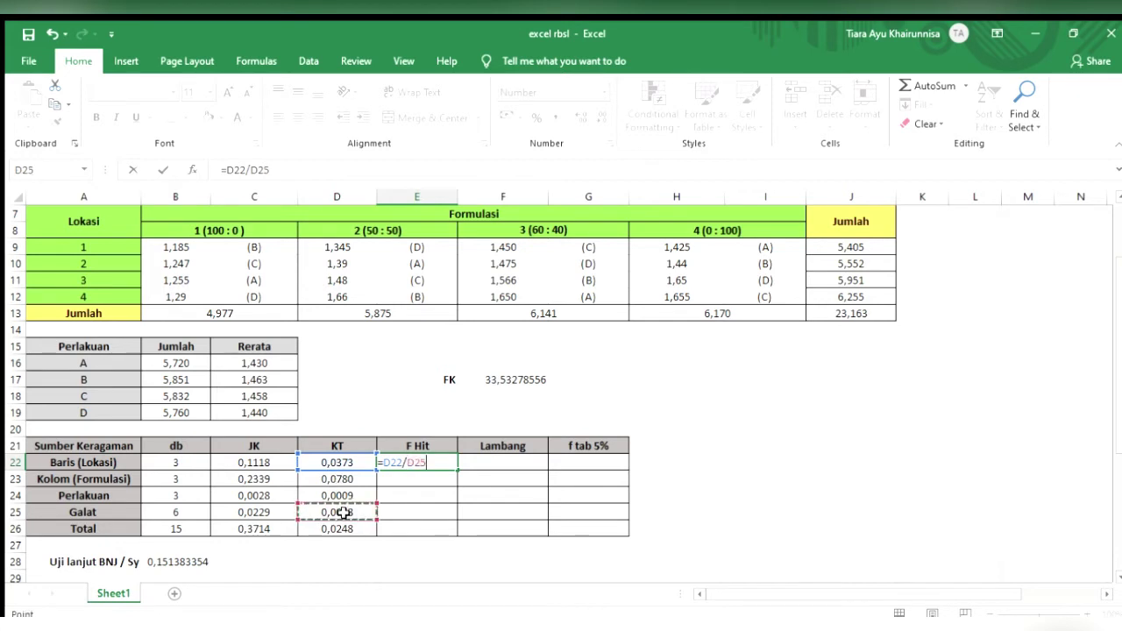
pyautogui.click(253, 169)
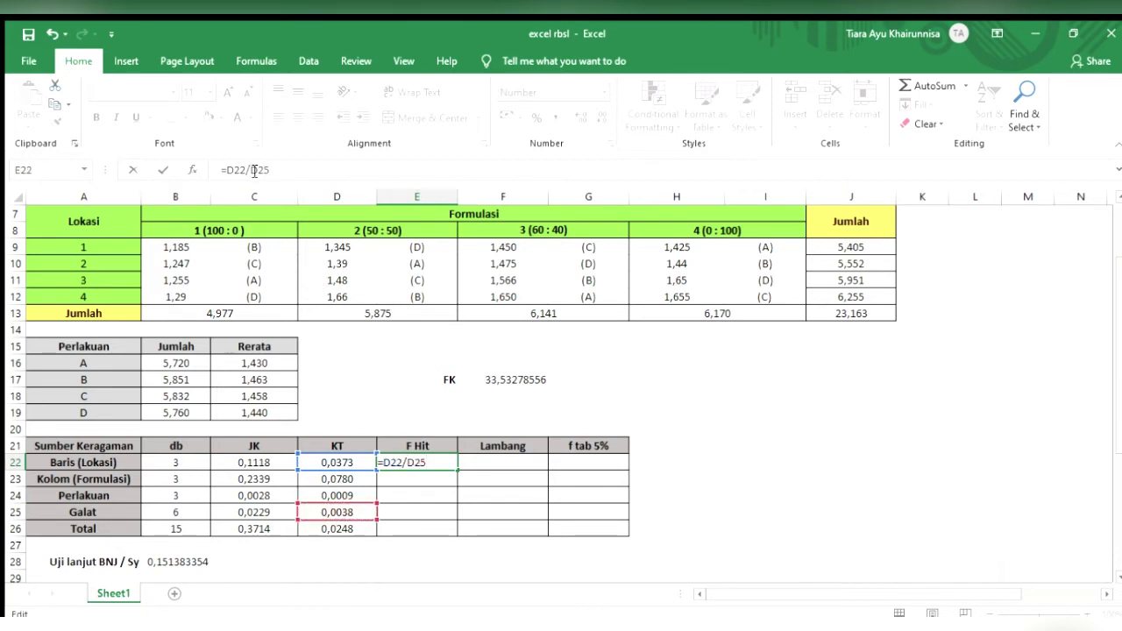
pyautogui.write('$')
pyautogui.press('Right')
pyautogui.write('$')
pyautogui.hotkey('ctrl', 'Return')
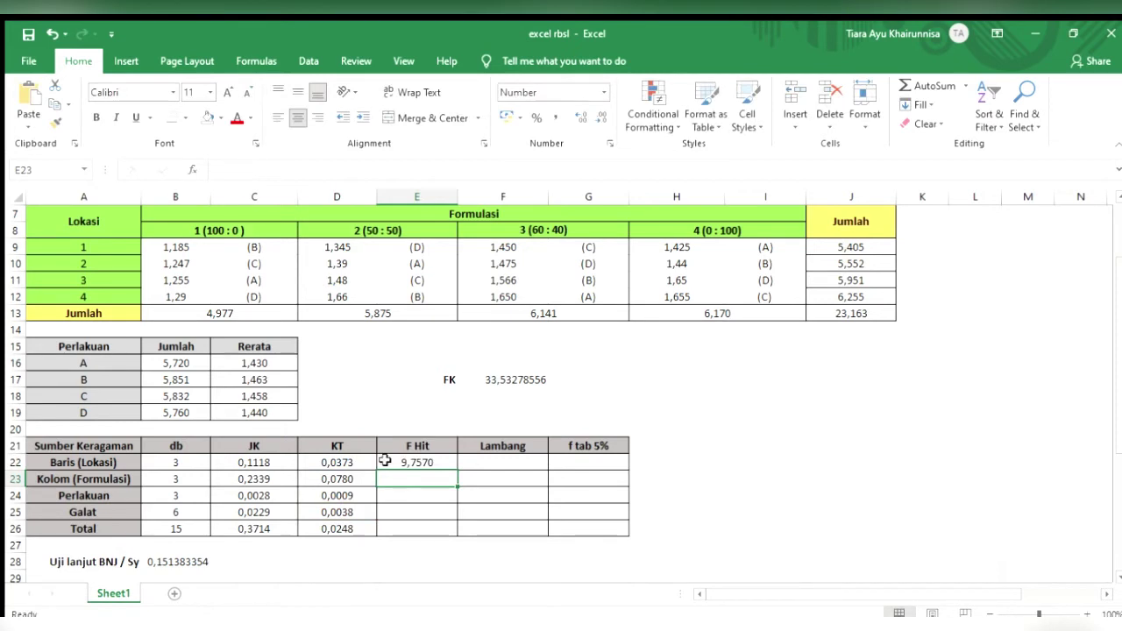
pyautogui.moveTo(456, 470); pyautogui.dragTo(454, 532)
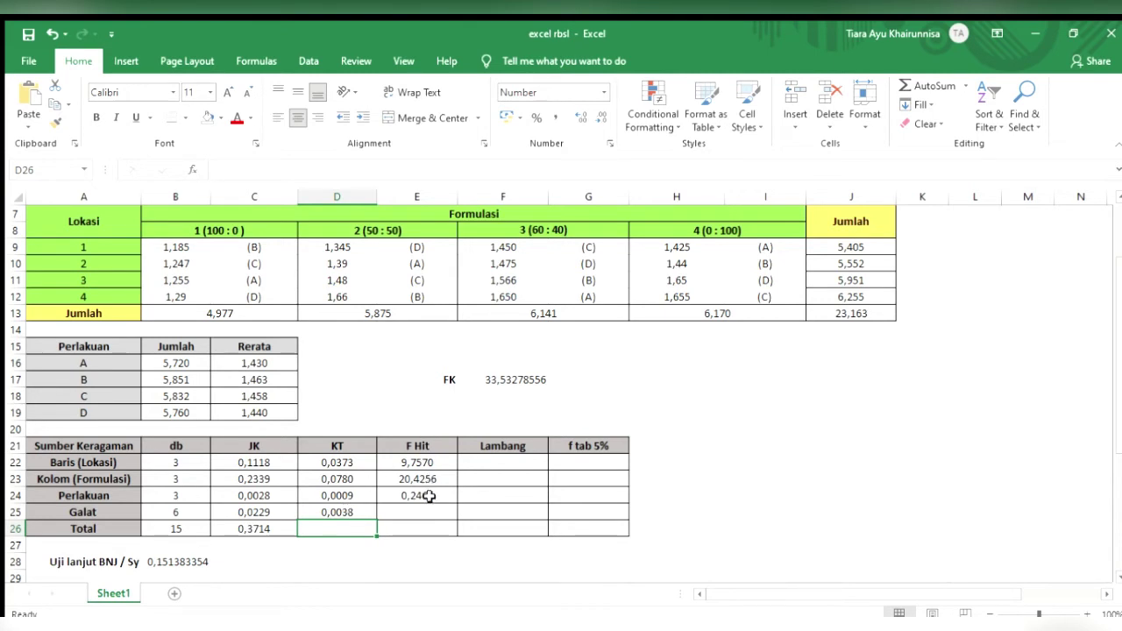
# Enter the 5% F table formula in G22 as FINV with probability 0,05 and degrees of freedom B22 and B25.
pyautogui.scroll(-1, 429, 495)
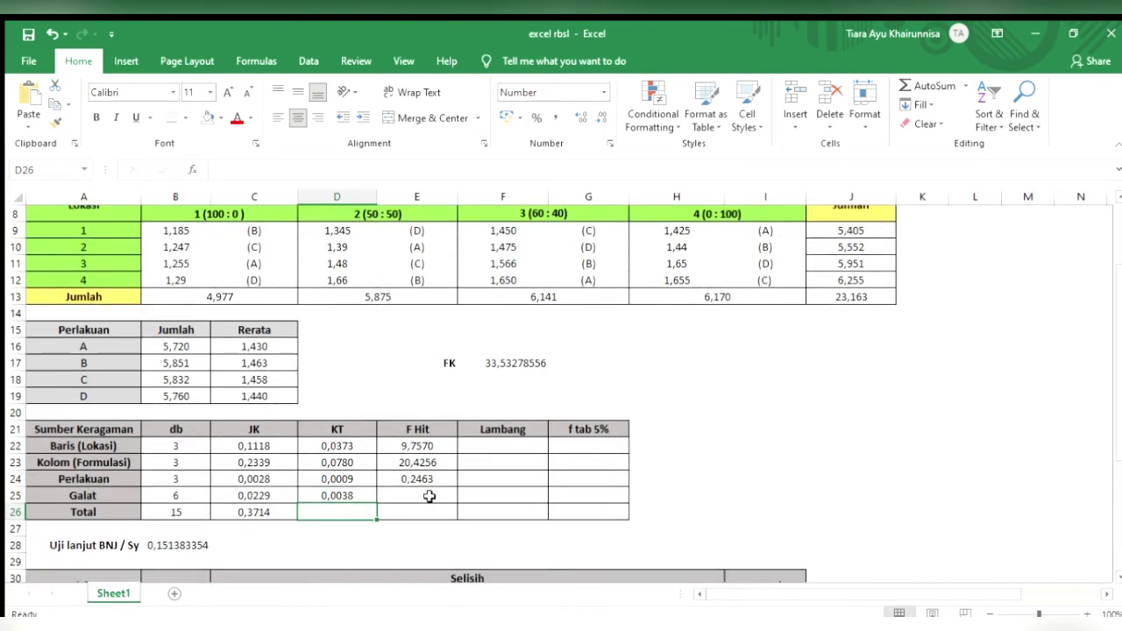
pyautogui.click(577, 446)
pyautogui.write('=')
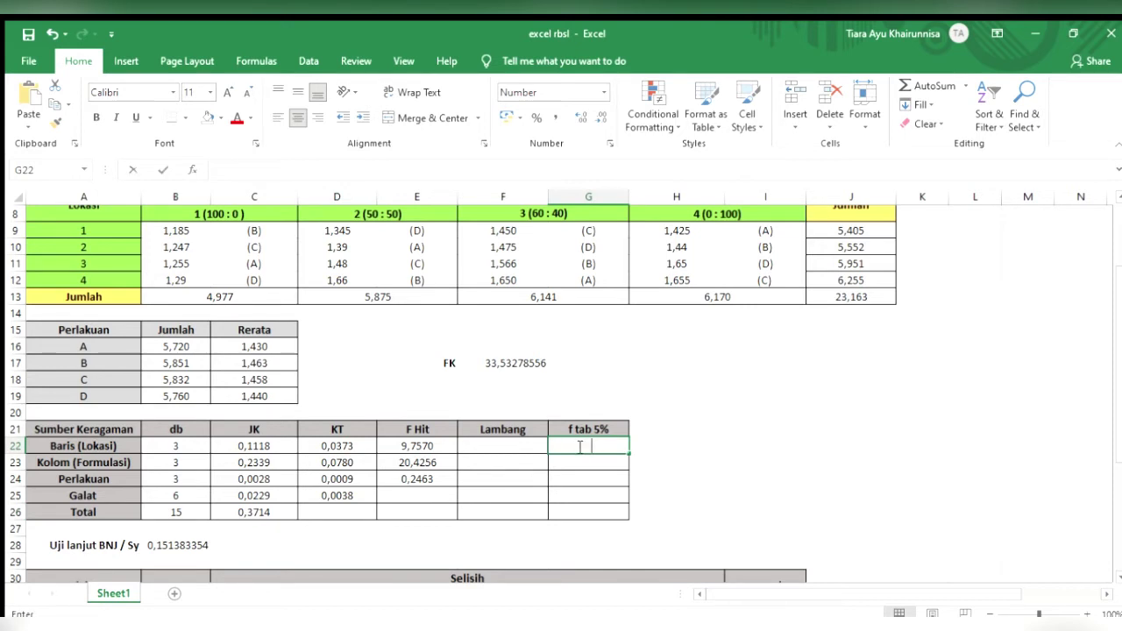
pyautogui.write('f')
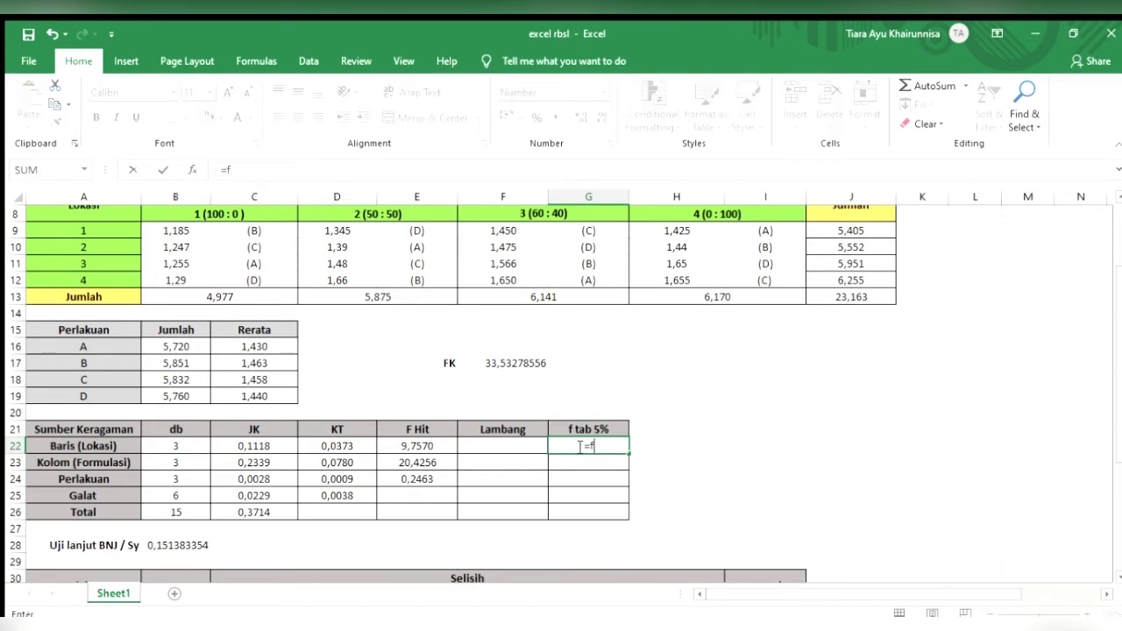
pyautogui.write('inv')
pyautogui.press('Tab')
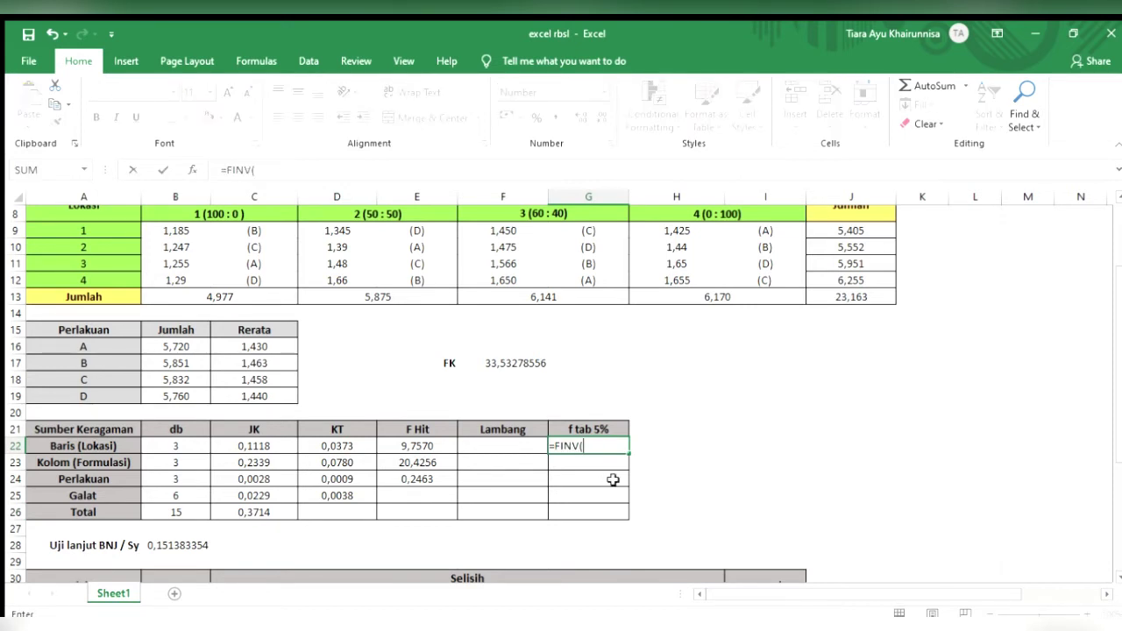
pyautogui.write('0,05;')
pyautogui.click(200, 448)
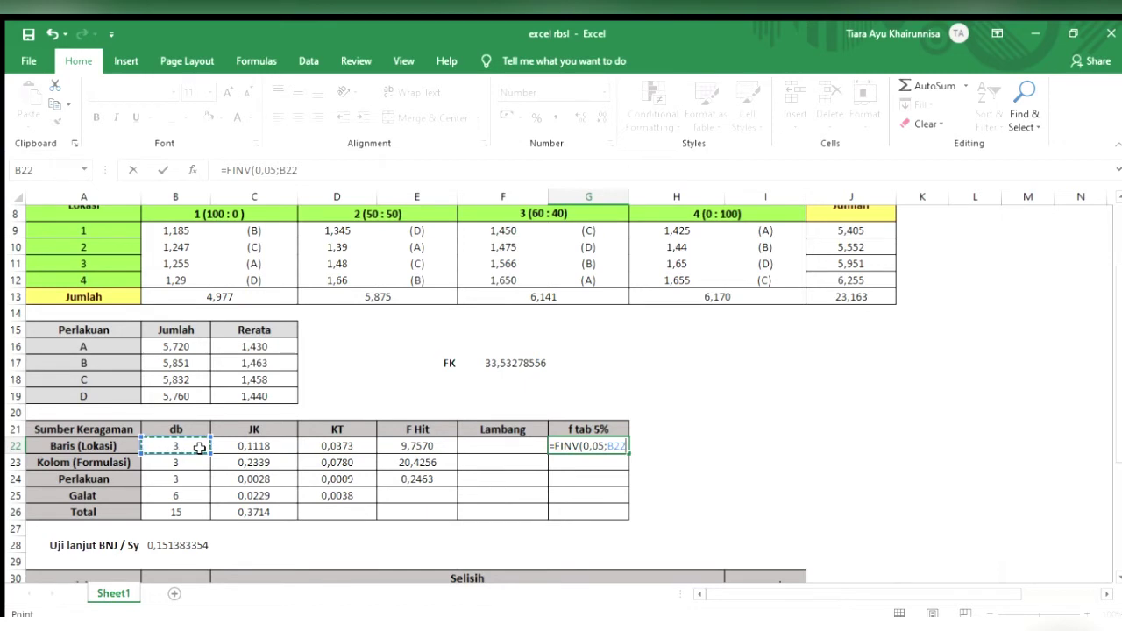
pyautogui.write(';')
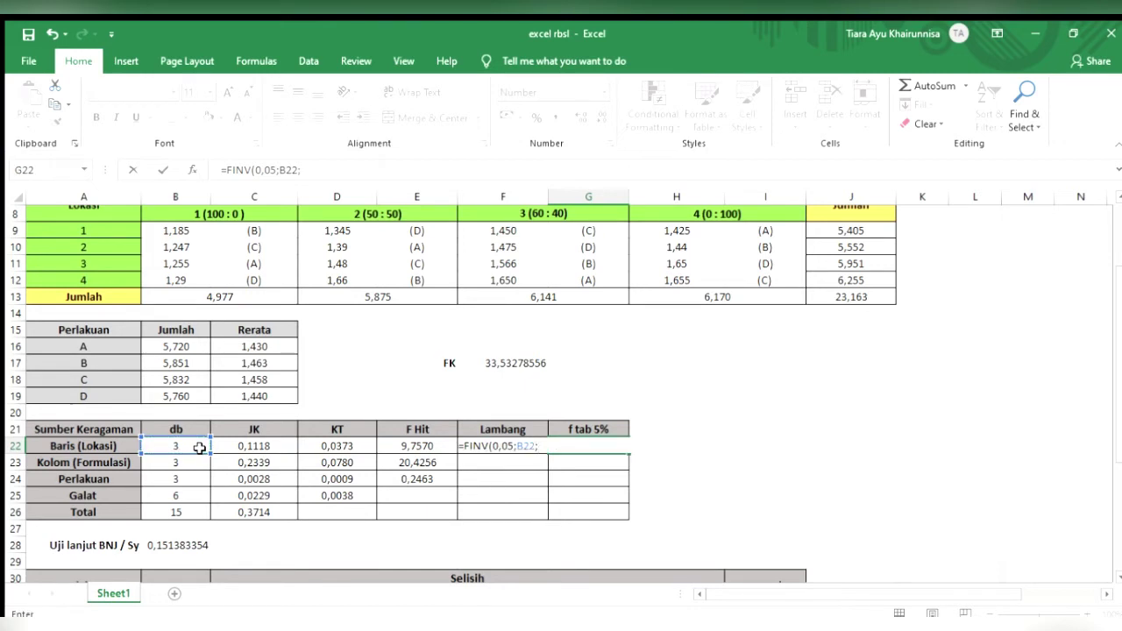
pyautogui.click(193, 495)
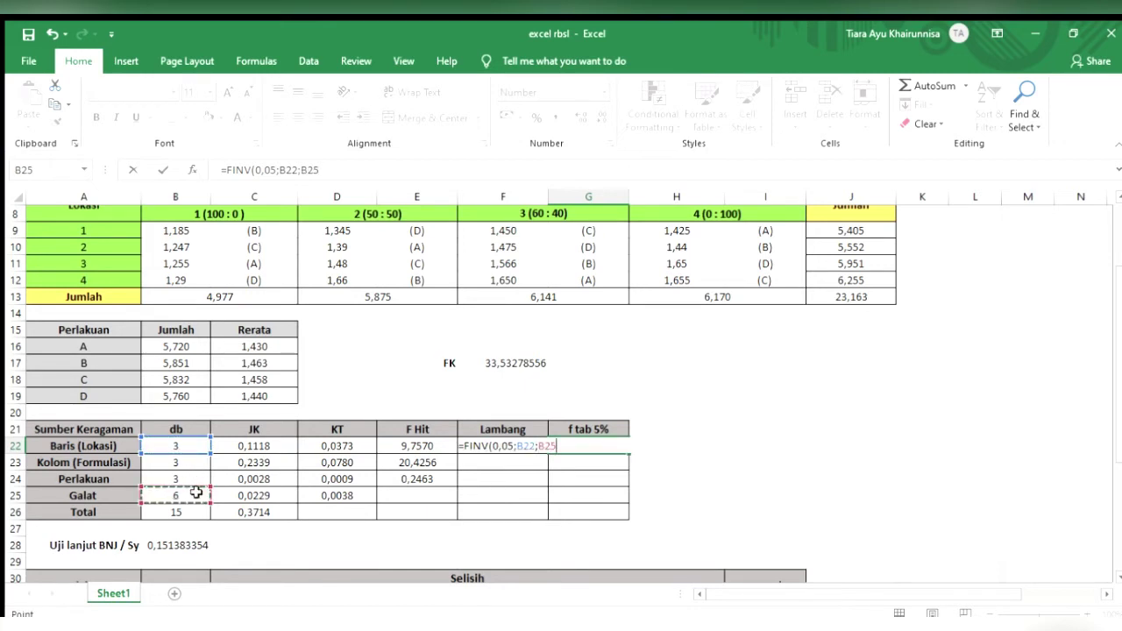
# Make the error degrees of freedom reference absolute as $B$25 in the G22 formula and fill it down to G24.
pyautogui.click(539, 445)
pyautogui.write('$')
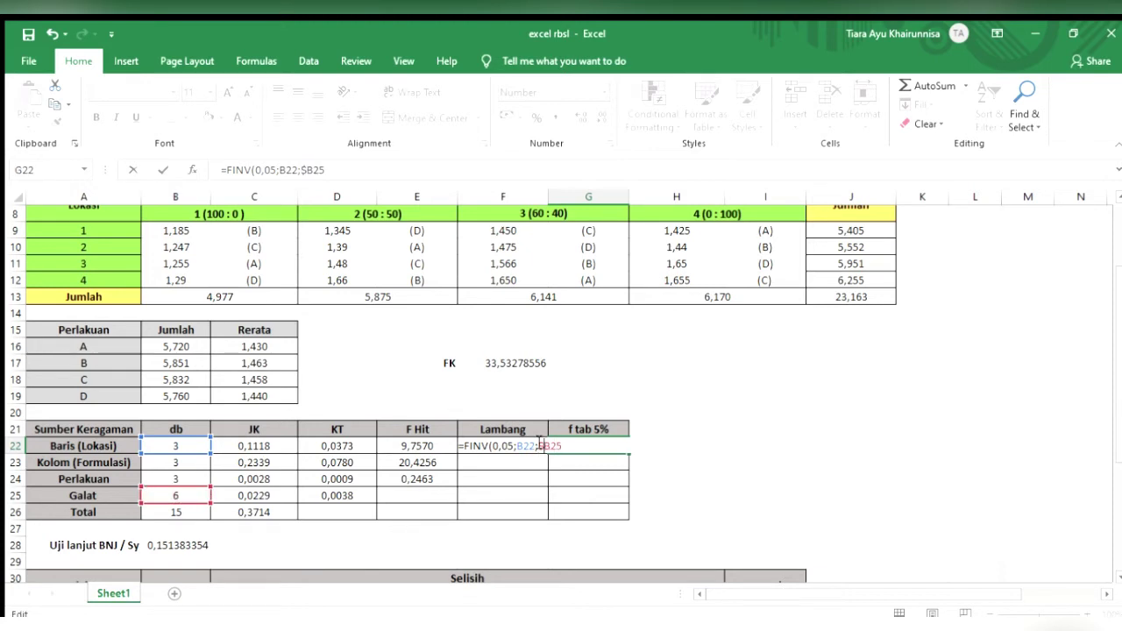
pyautogui.press('Right')
pyautogui.write('$')
pyautogui.click(547, 165)
pyautogui.press('Return')
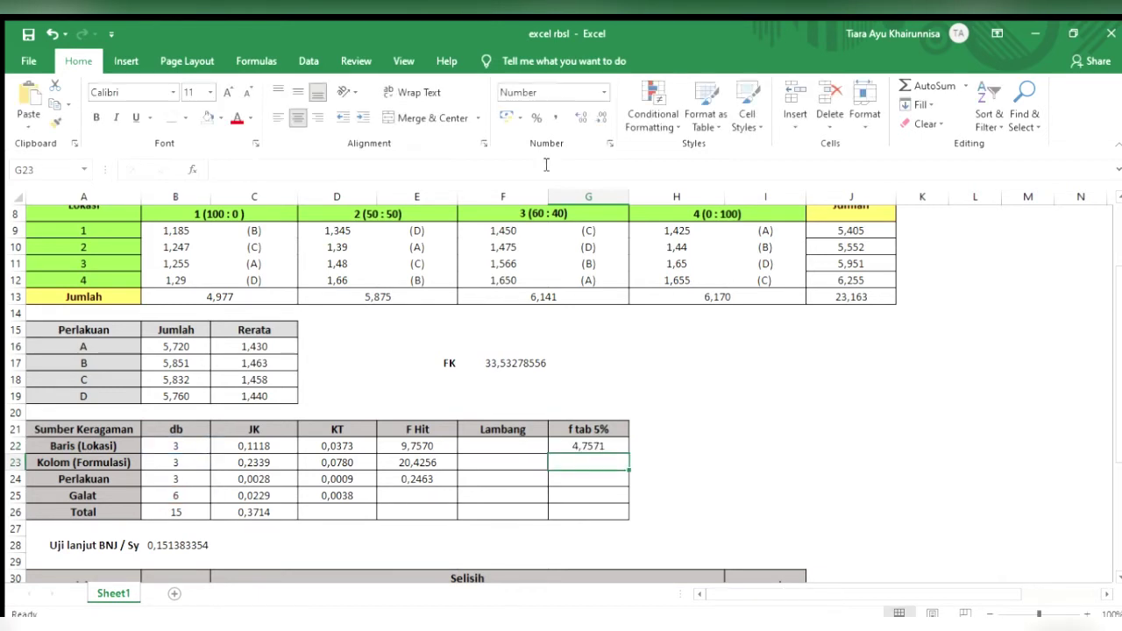
pyautogui.click(605, 448)
pyautogui.moveTo(624, 453); pyautogui.dragTo(628, 483)
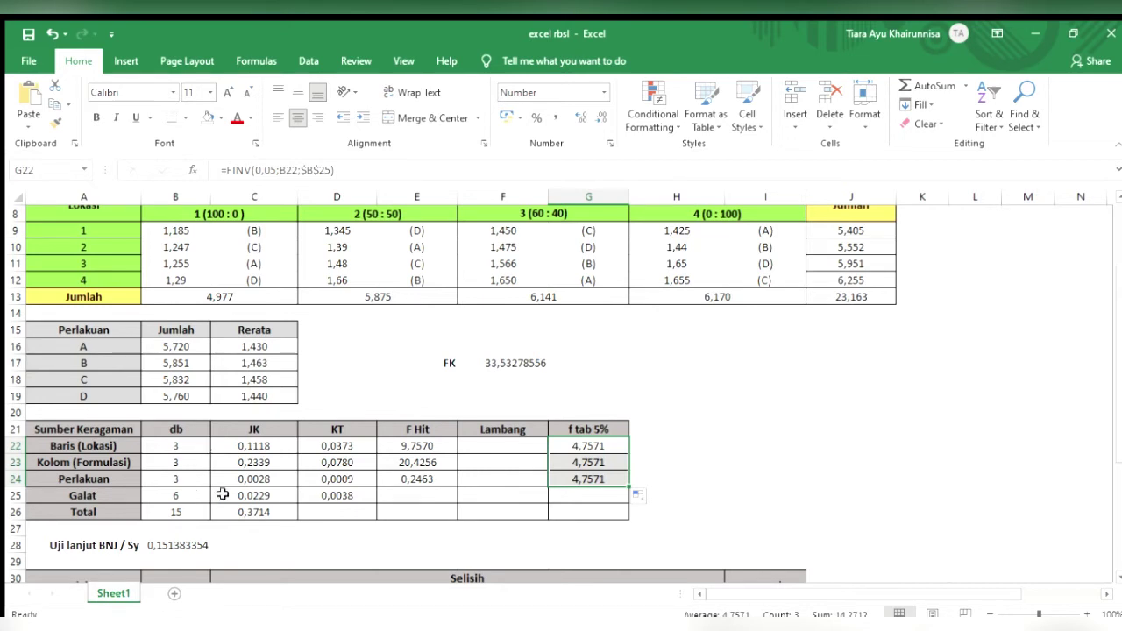
# Enter an IF formula in the Lambang cell F22 that tests E22<G22, with ns when true and * when false.
pyautogui.click(523, 442)
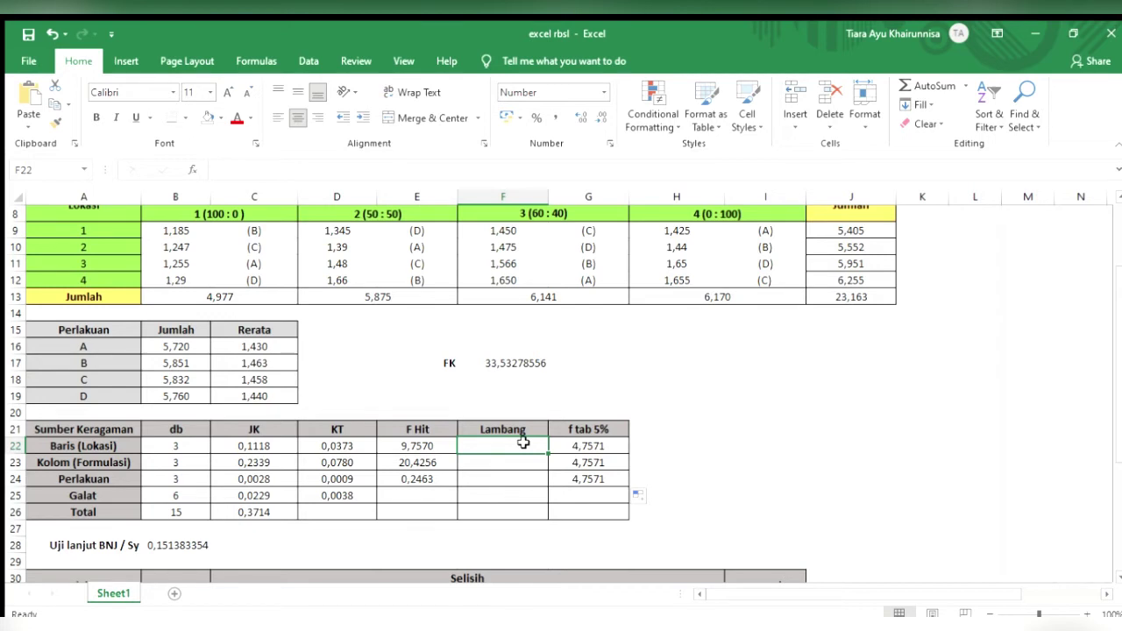
pyautogui.write('=')
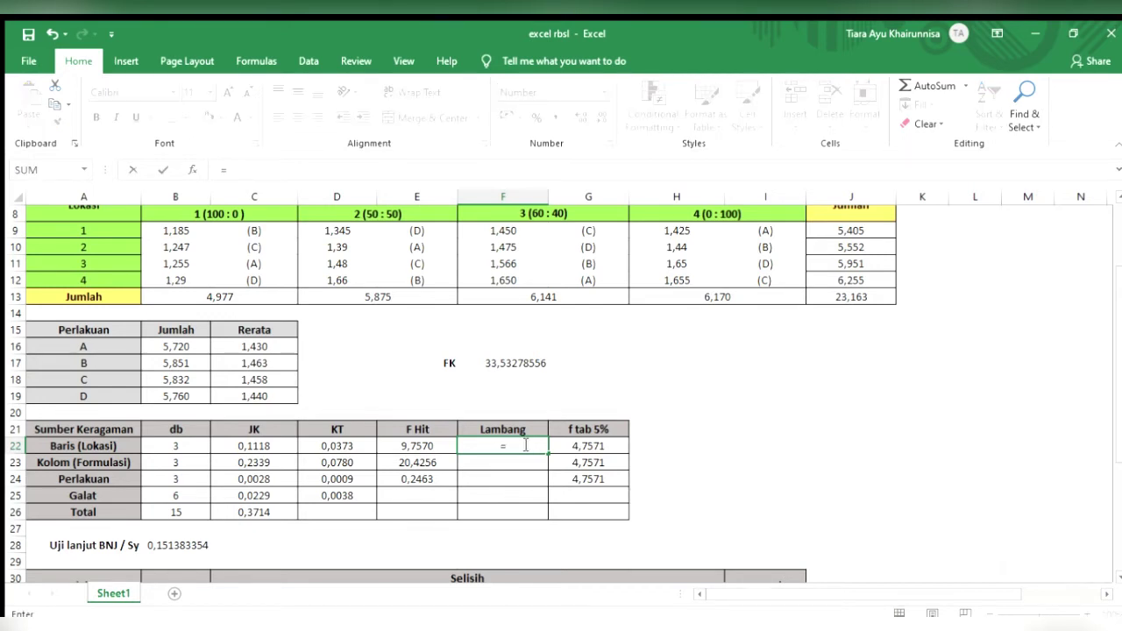
pyautogui.write('if')
pyautogui.press('Tab')
pyautogui.click(430, 445)
pyautogui.click(429, 445)
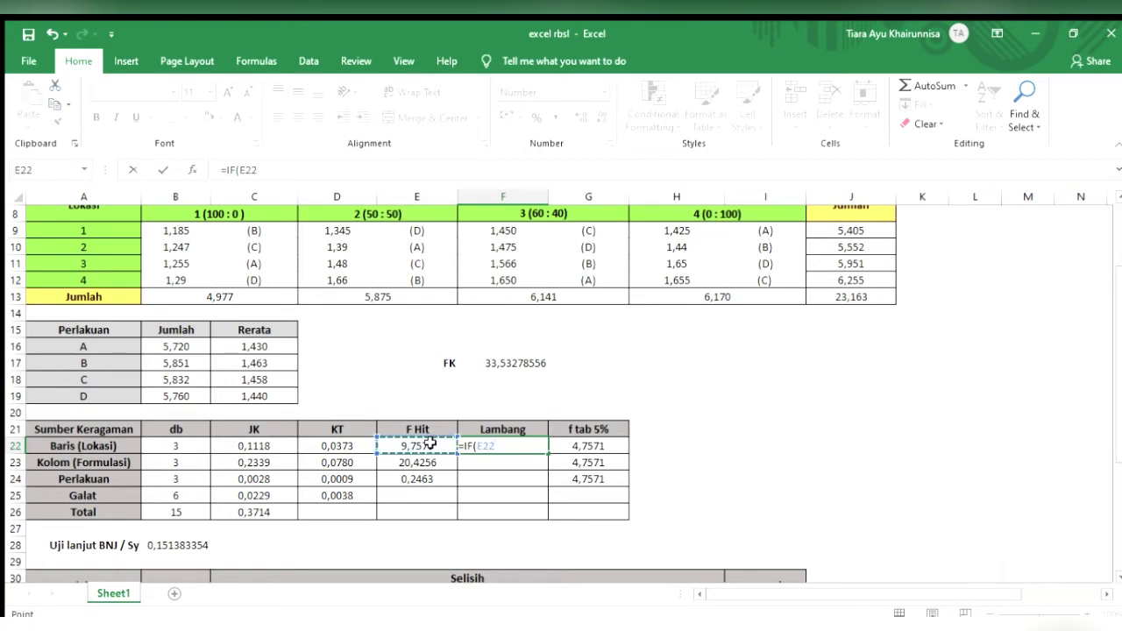
pyautogui.write('<')
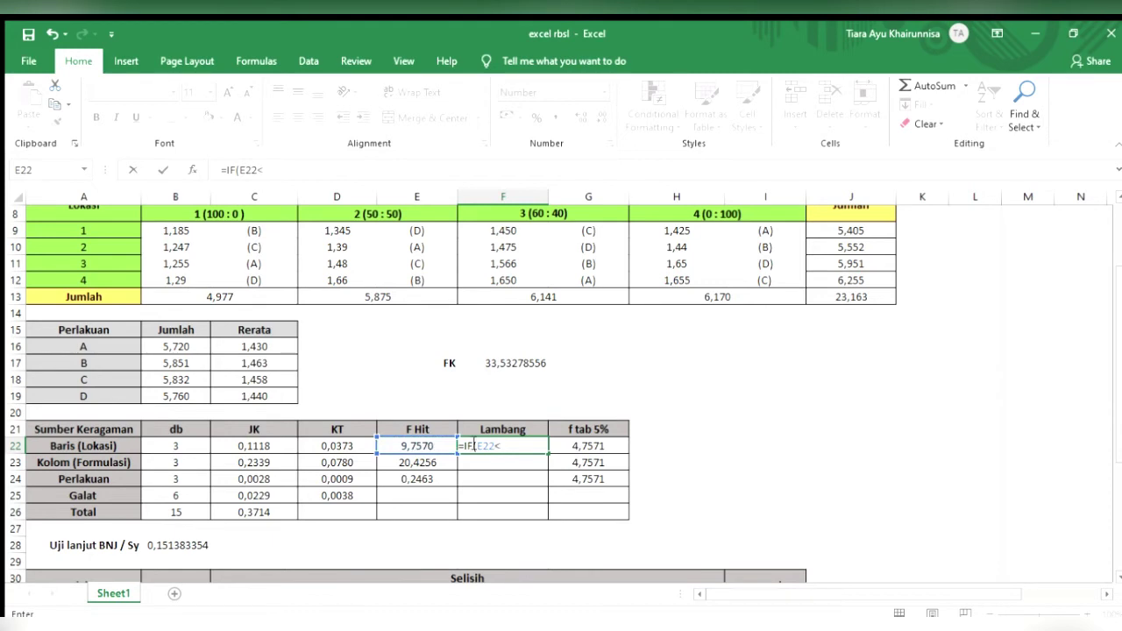
pyautogui.click(583, 445)
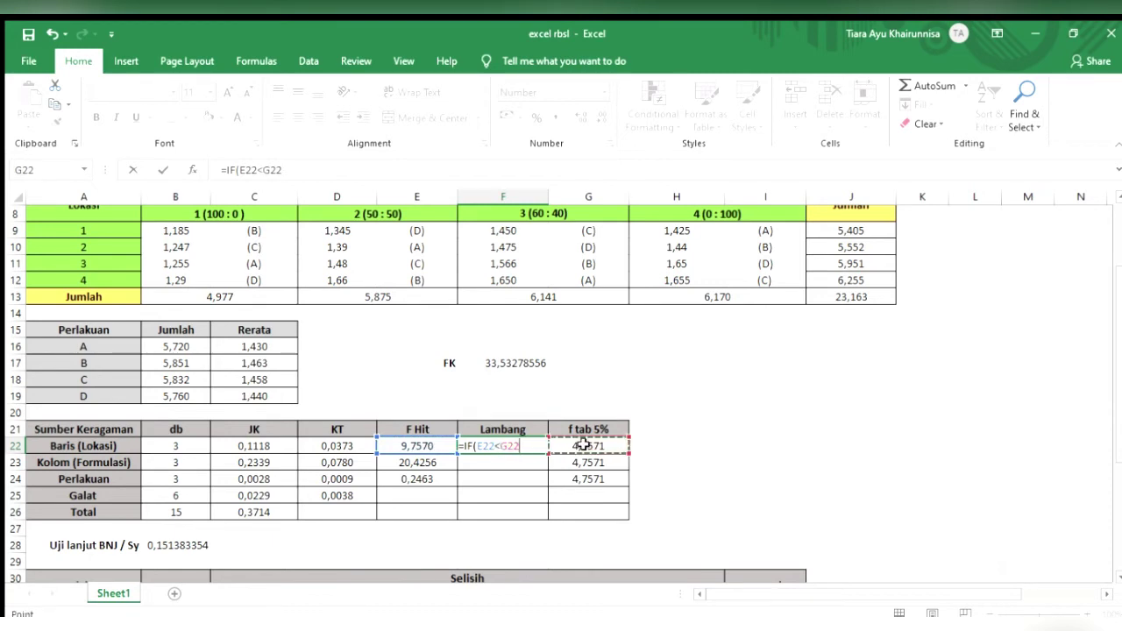
pyautogui.write(';')
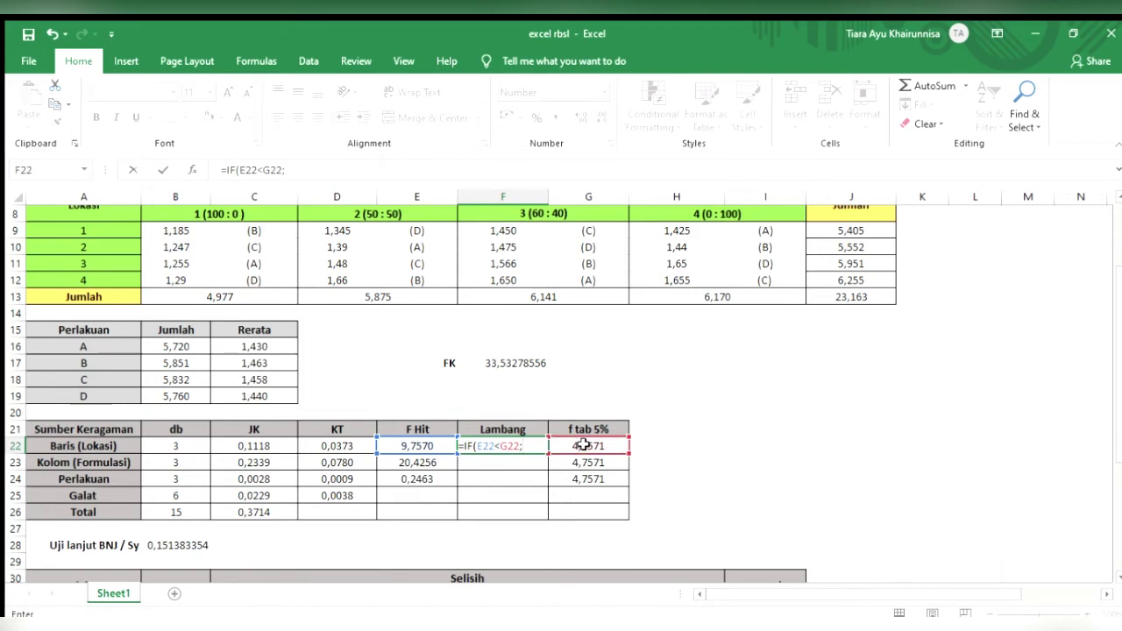
pyautogui.write('"ns""')
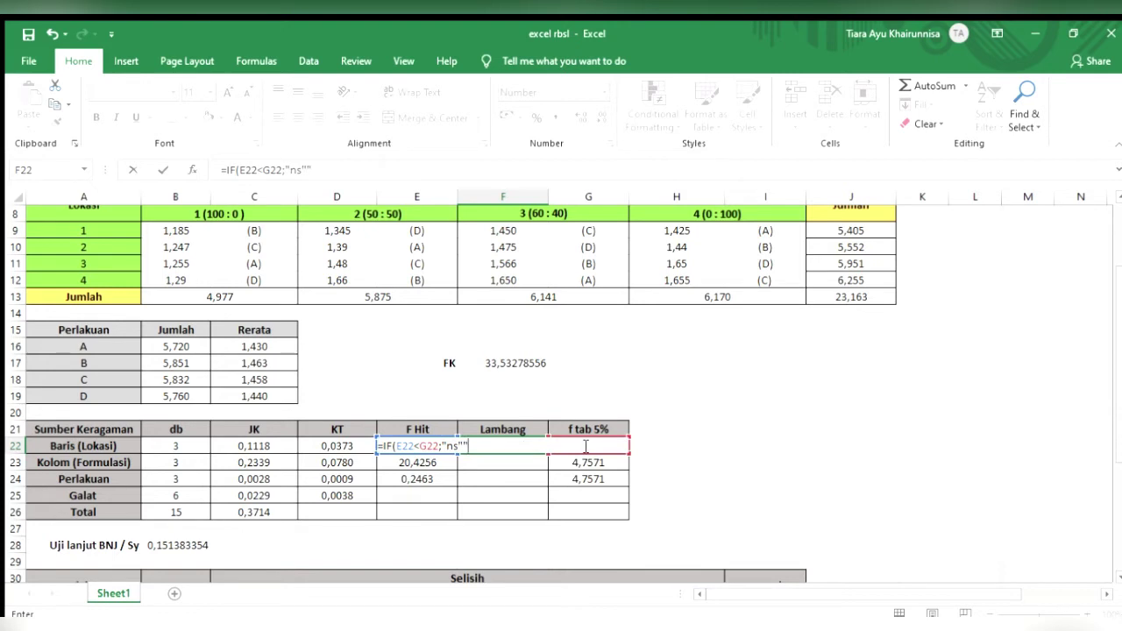
pyautogui.write(';"*"')
pyautogui.press('Return')
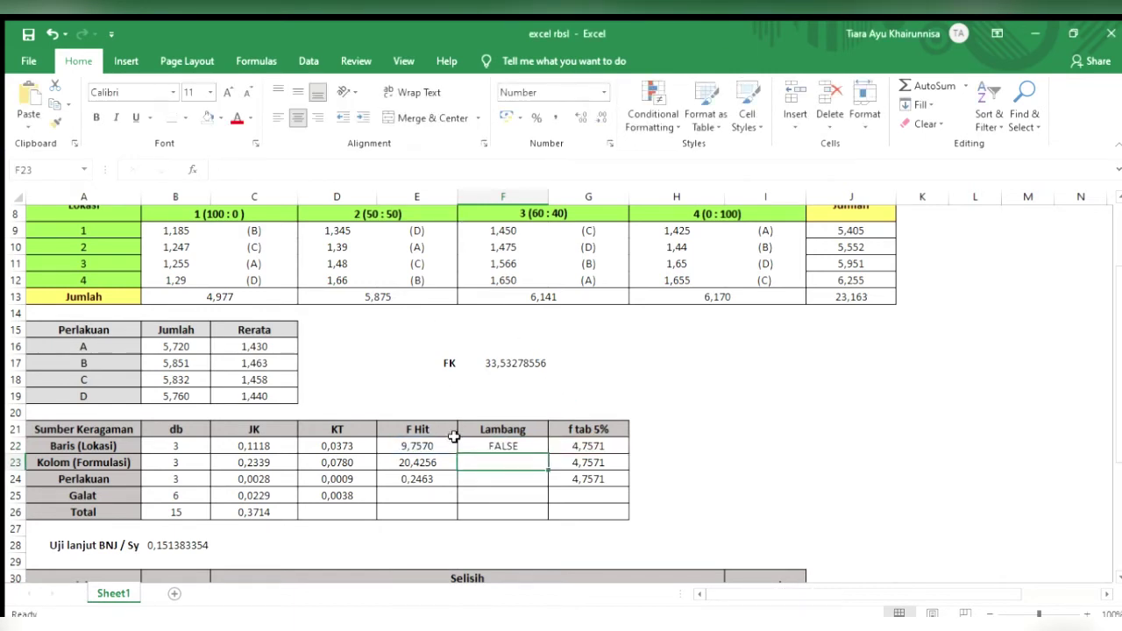
# Remove the extra quotation marks so F22 reads =IF(E22<G22;"ns";"*") and fill the formula down to F24.
pyautogui.click(487, 446)
pyautogui.click(369, 163)
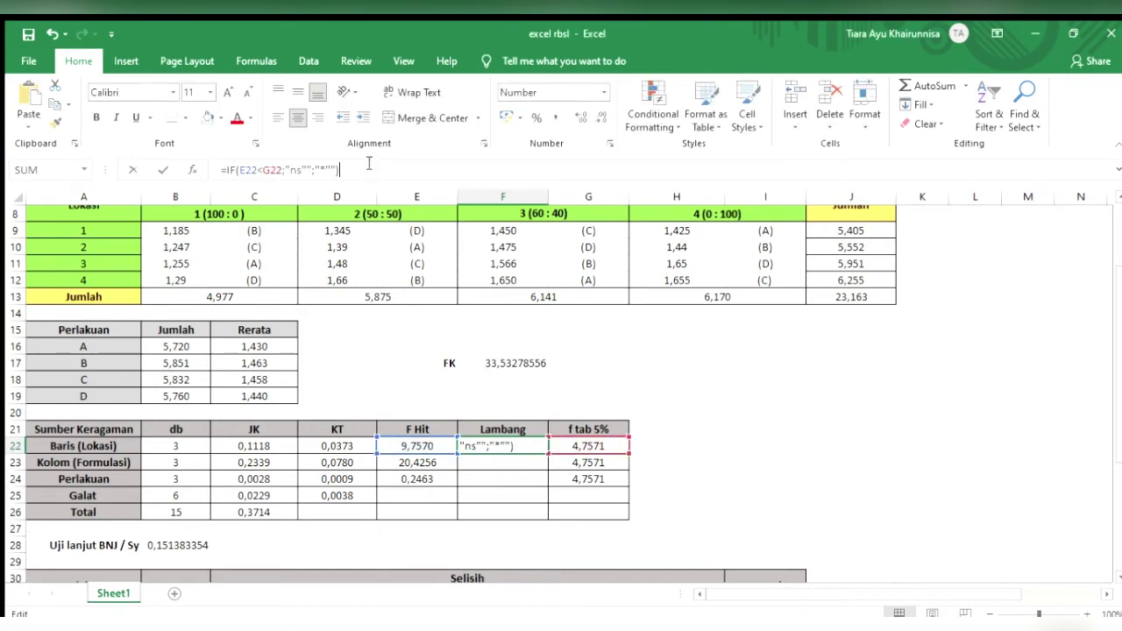
pyautogui.click(333, 170)
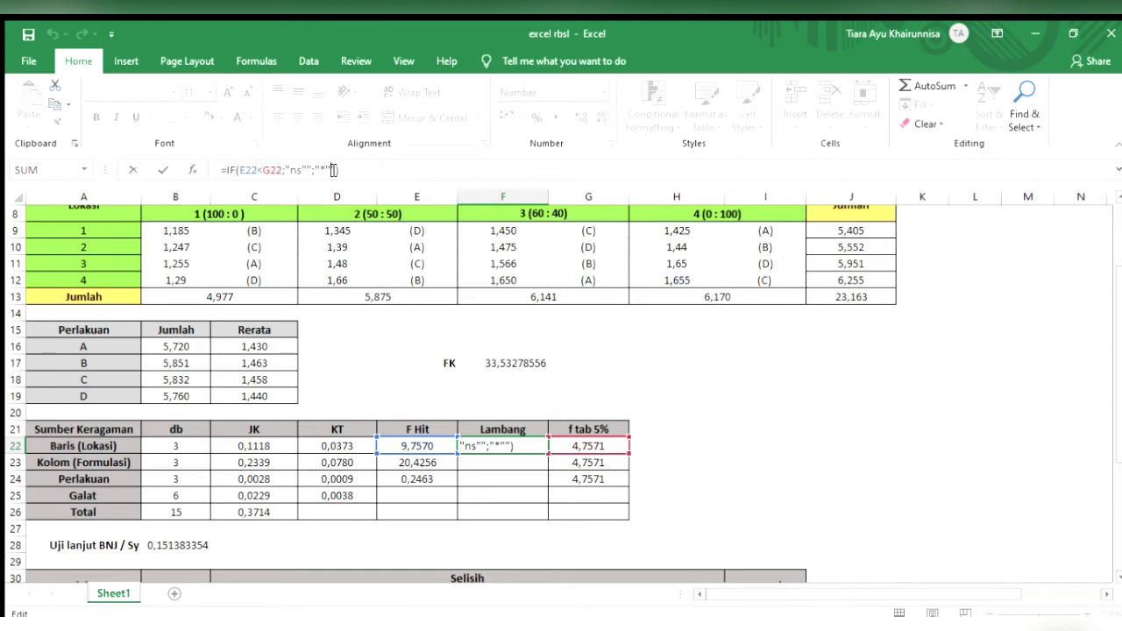
pyautogui.press('BackSpace')
pyautogui.click(307, 171)
pyautogui.press('BackSpace')
pyautogui.press('Return')
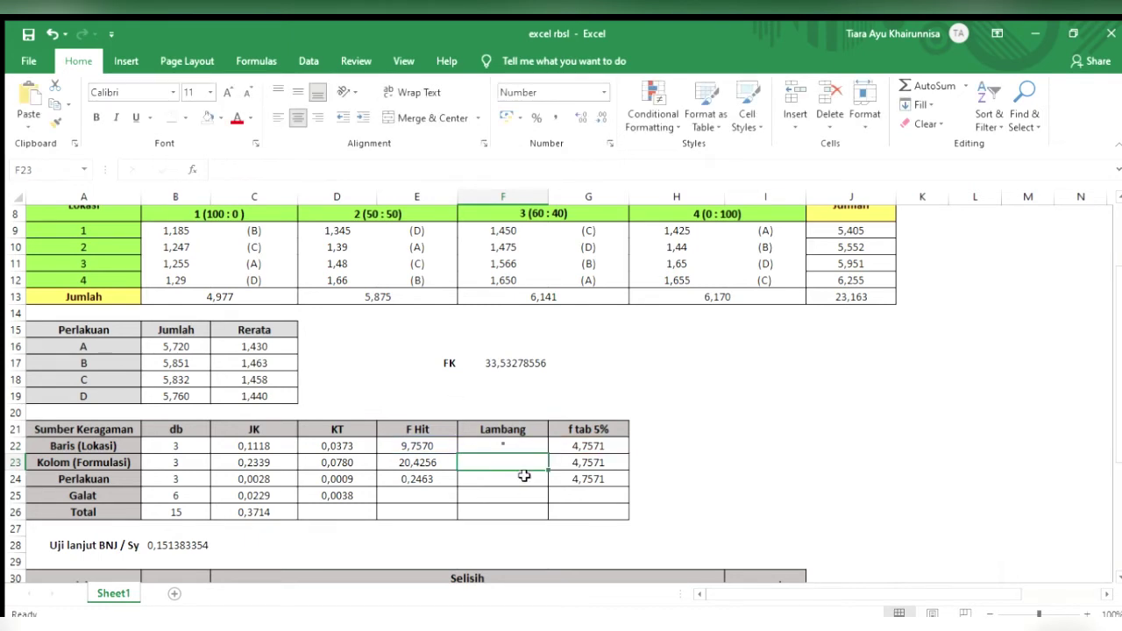
pyautogui.click(536, 447)
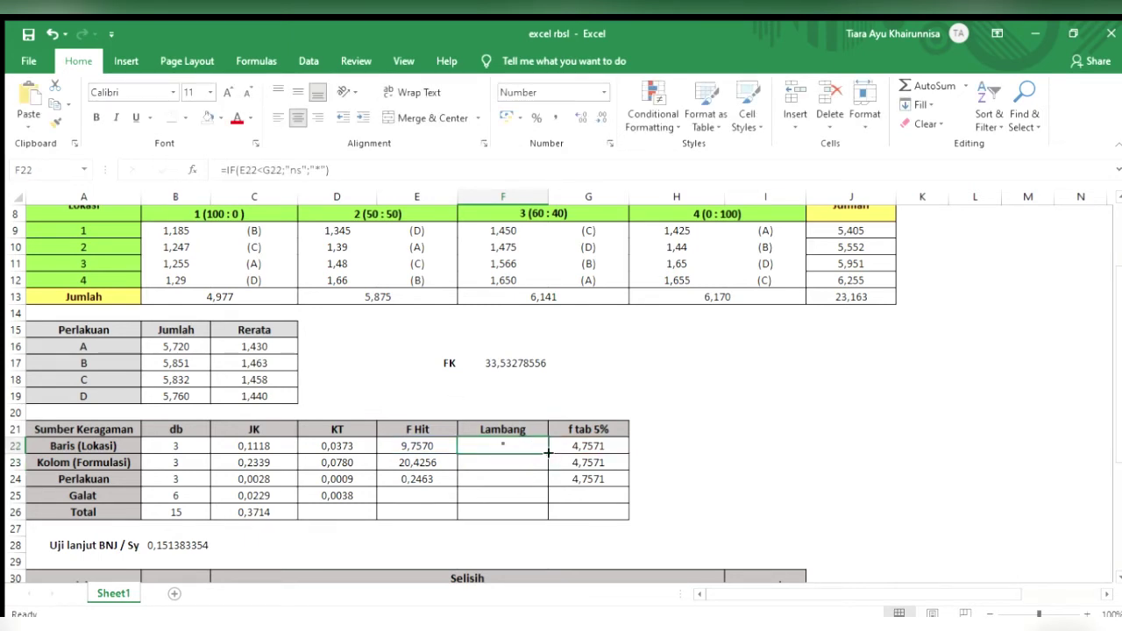
pyautogui.moveTo(548, 453); pyautogui.dragTo(546, 484)
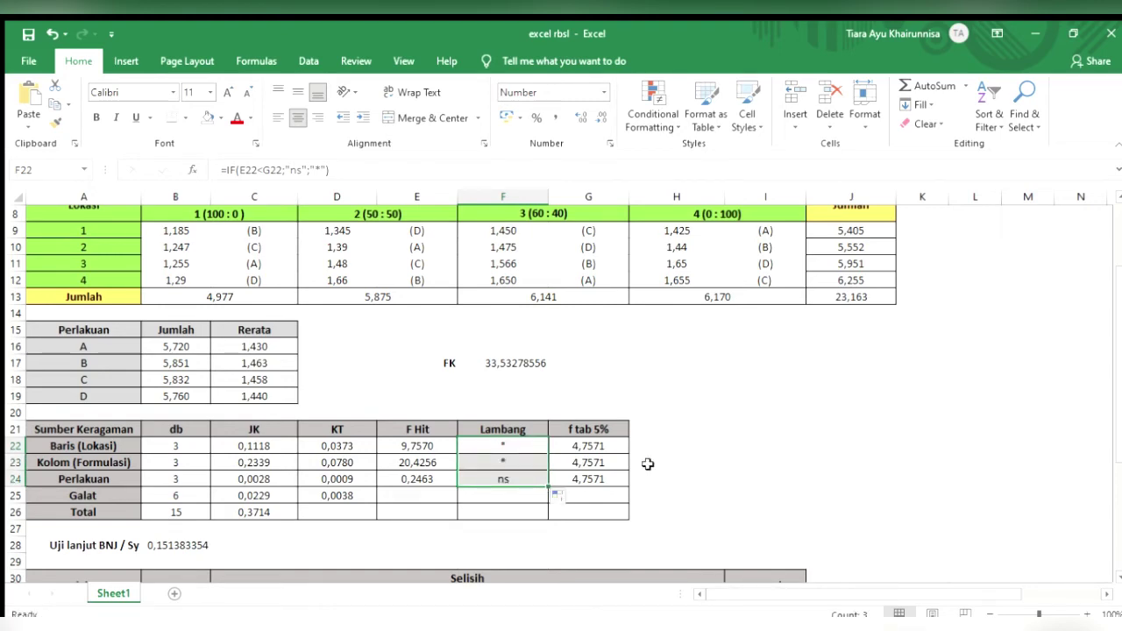
pyautogui.click(707, 451)
# Re-enter the BNJ / Sy formula in B28 as =4,9*SQRT(D25/4), using the error mean square.
pyautogui.scroll(-1, 704, 451)
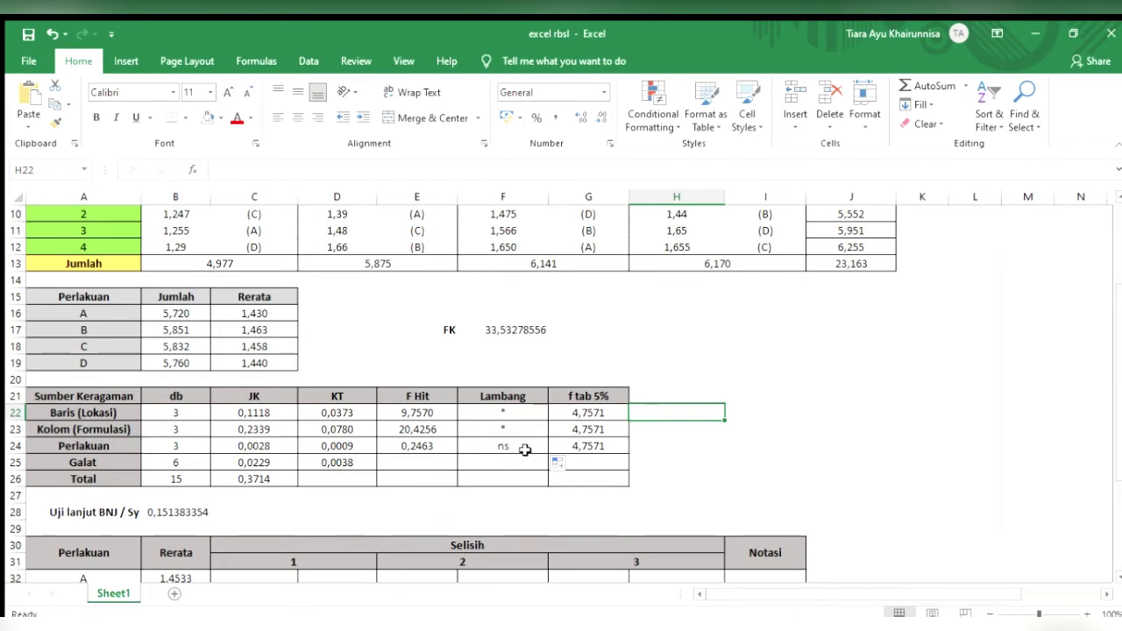
pyautogui.scroll(-2, 522, 453)
pyautogui.scroll(-1, 524, 449)
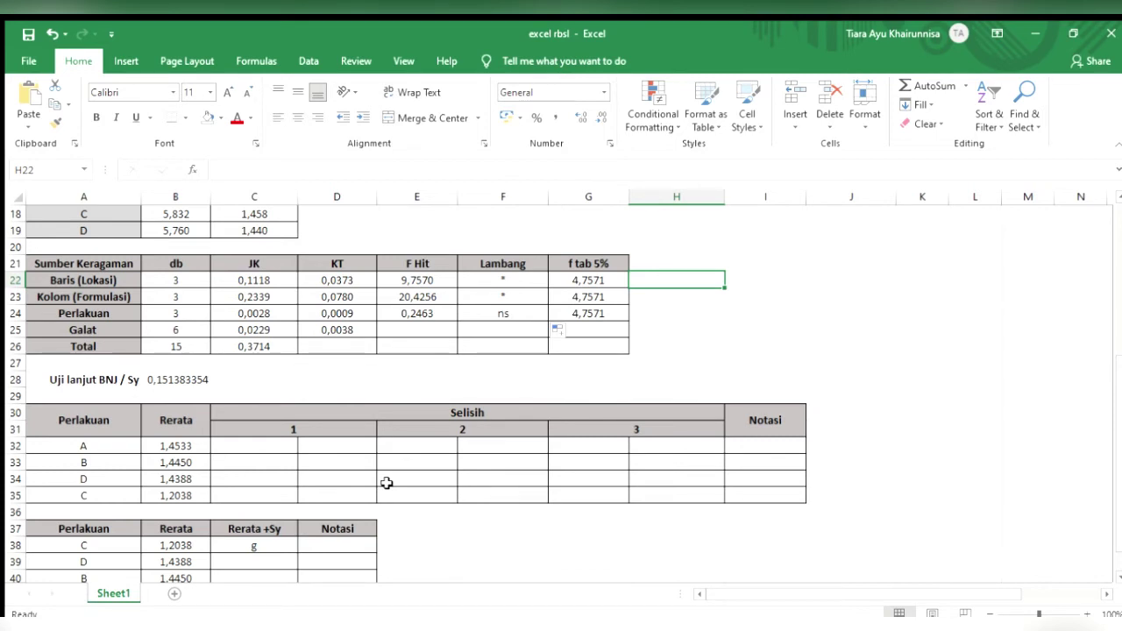
pyautogui.click(166, 380)
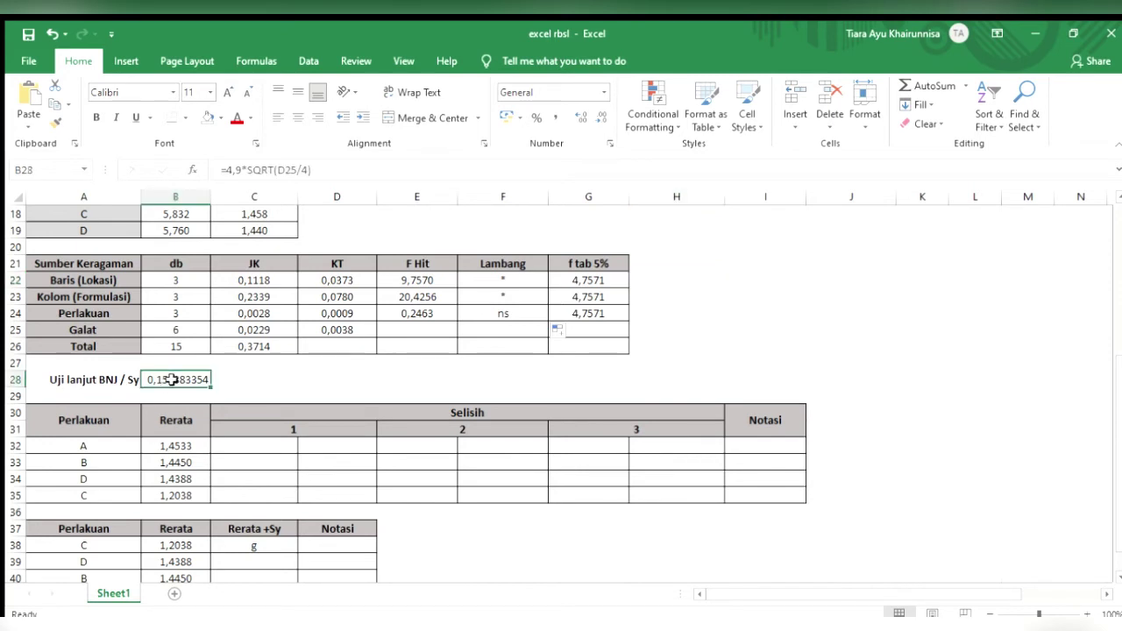
pyautogui.click(304, 172)
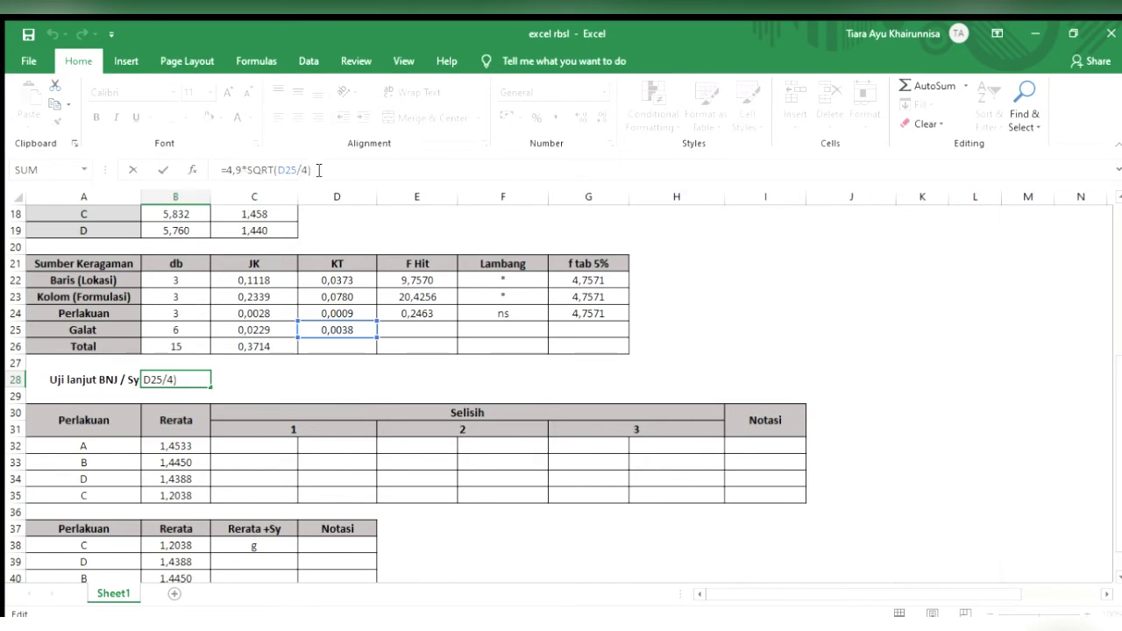
pyautogui.moveTo(313, 170); pyautogui.dragTo(247, 170)
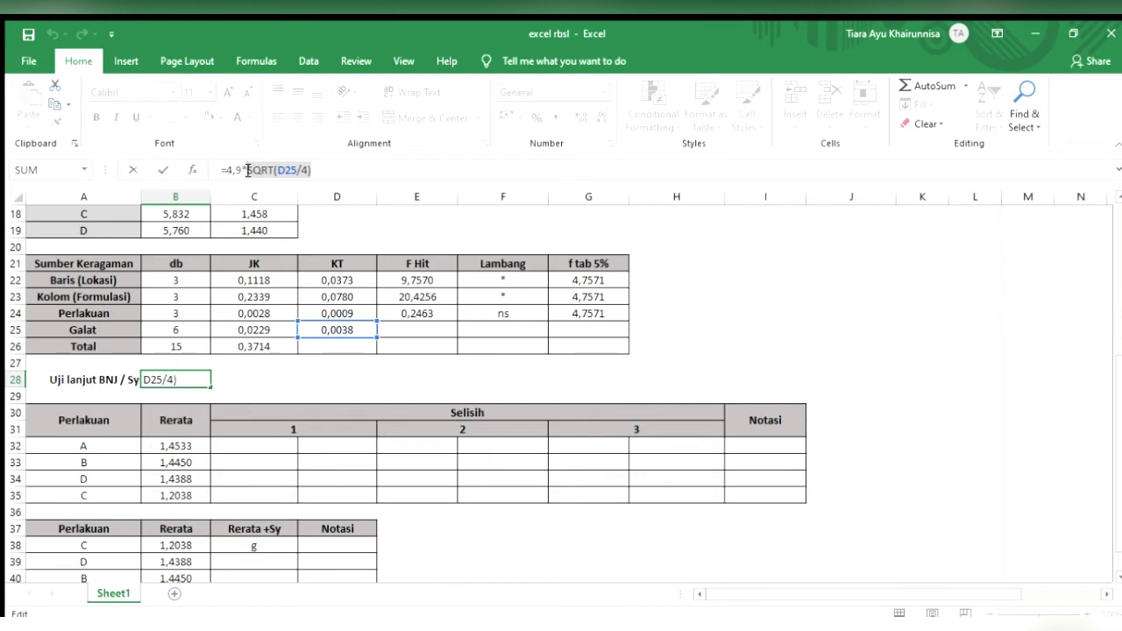
pyautogui.press('BackSpace')
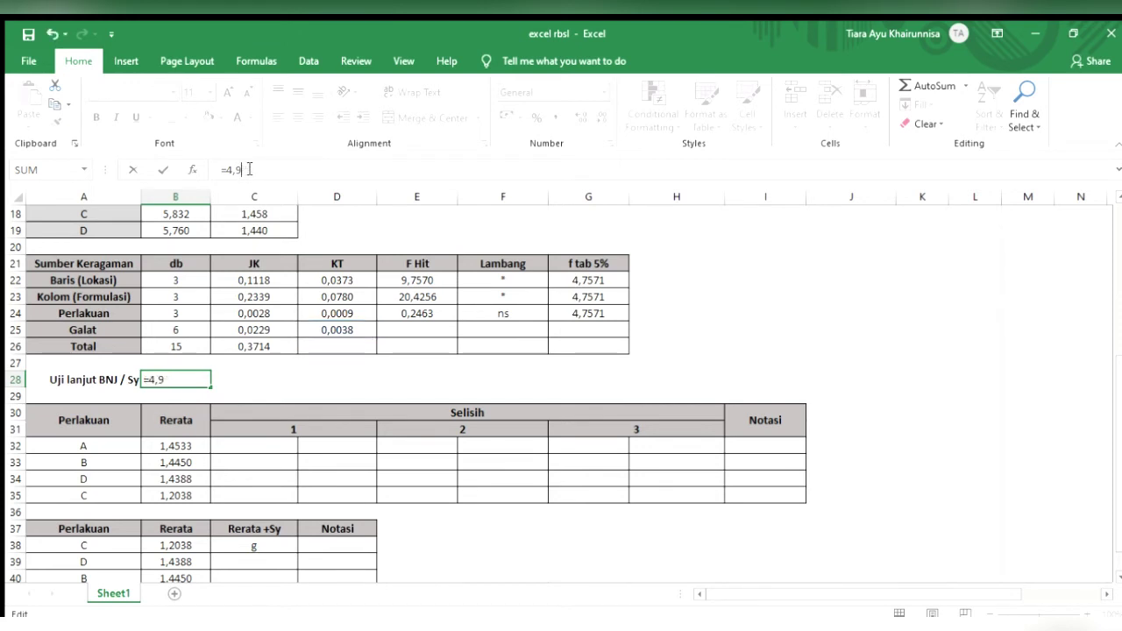
pyautogui.write('sqrt')
pyautogui.press('Tab')
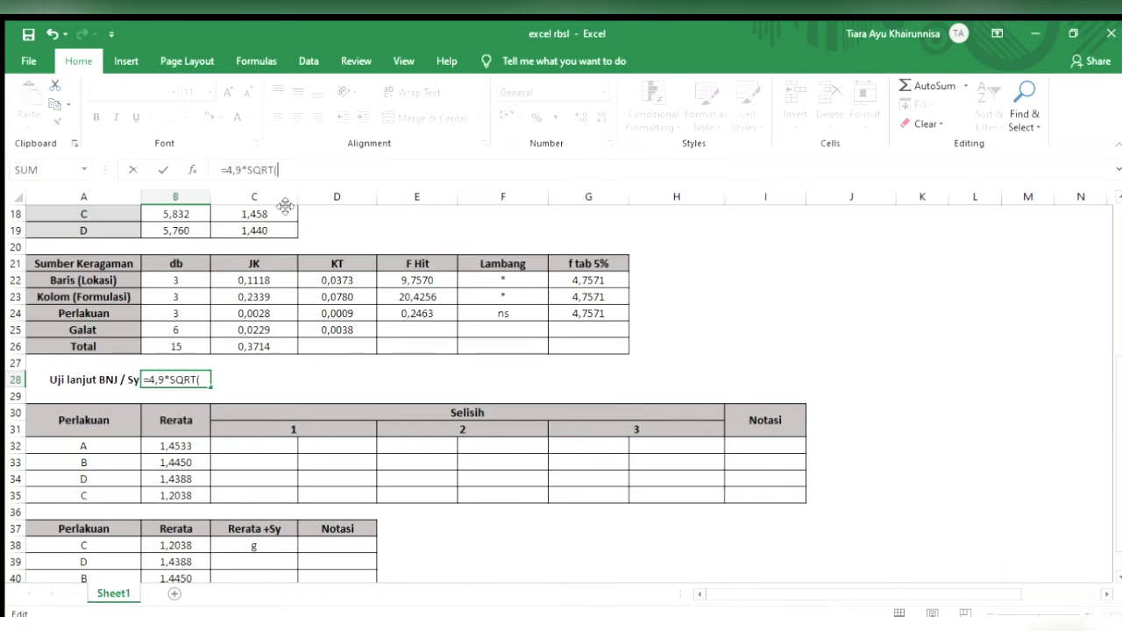
pyautogui.click(334, 328)
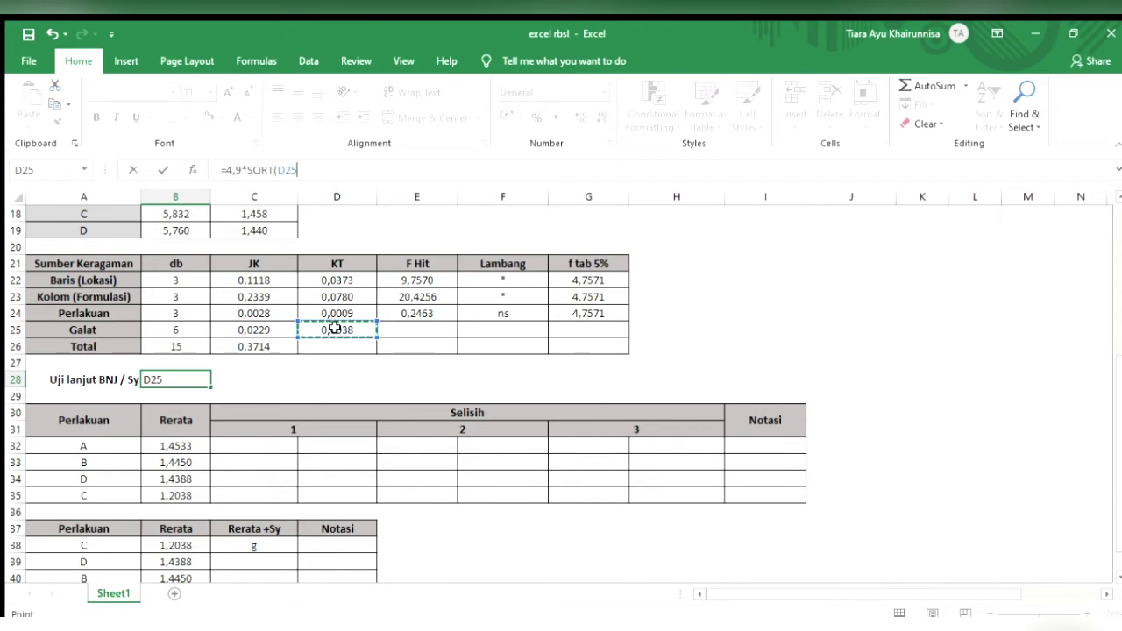
pyautogui.write('/4')
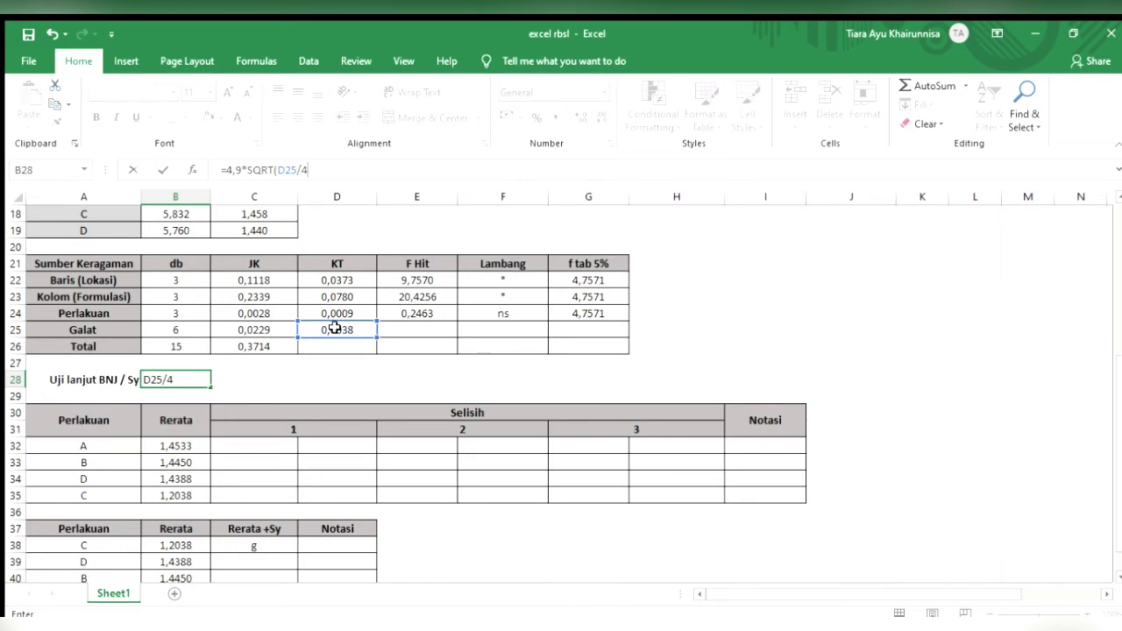
pyautogui.write(')')
pyautogui.press('Return')
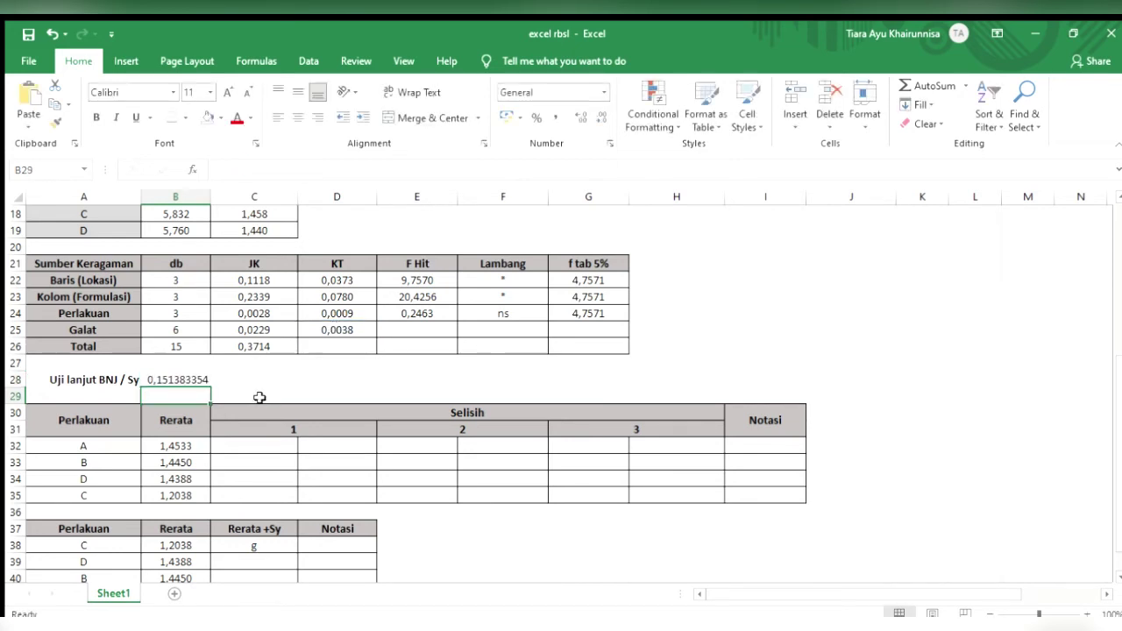
pyautogui.click(203, 378)
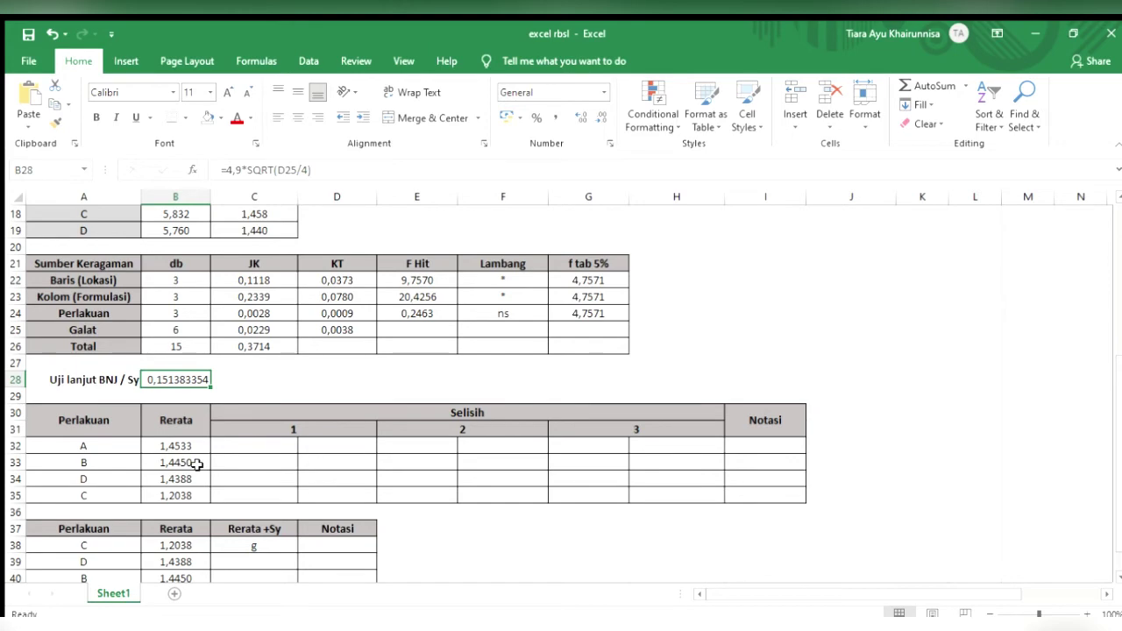
# Calculate the first Selisih column in C33 with =$B$32-B33, keeping treatment A's mean absolute, and fill the formula down to C35.
pyautogui.scroll(-2, 198, 465)
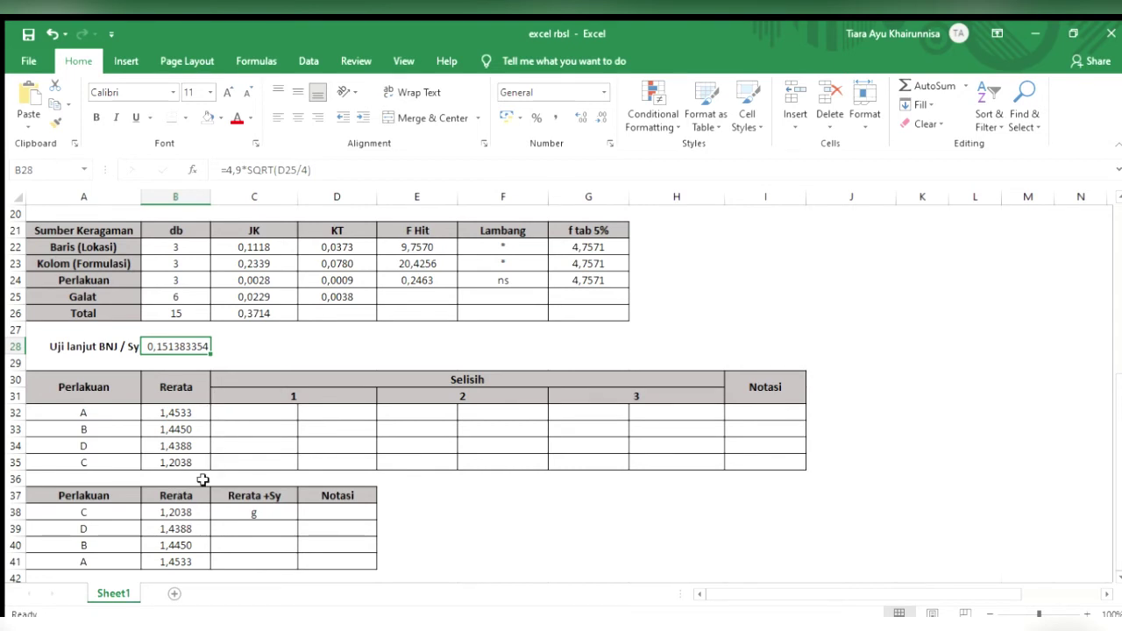
pyautogui.click(247, 416)
pyautogui.click(250, 430)
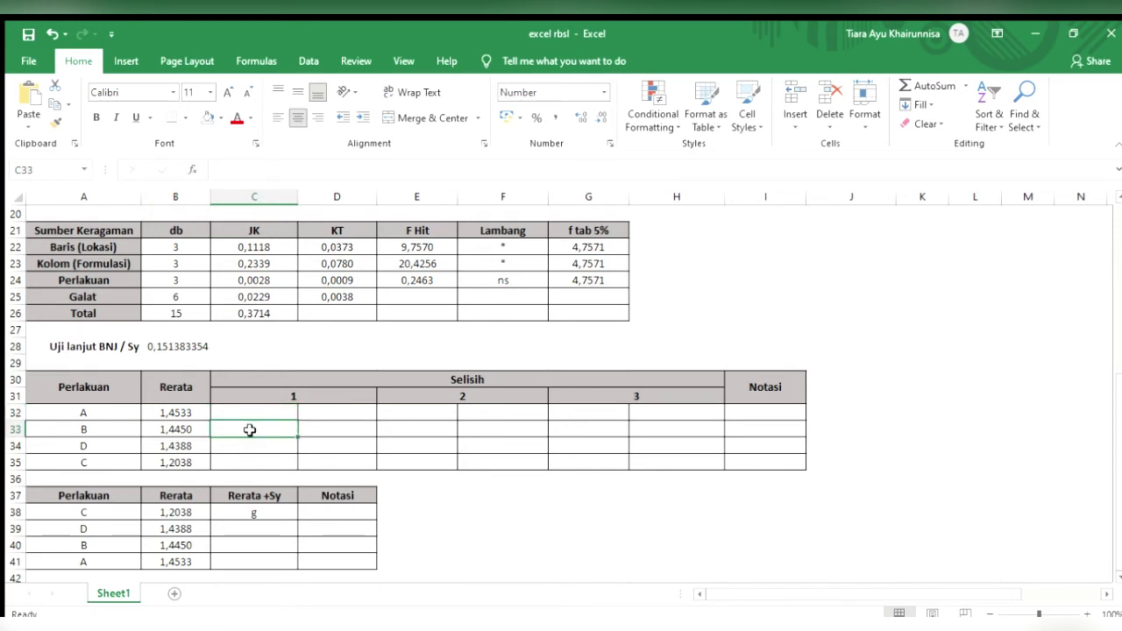
pyautogui.write('=')
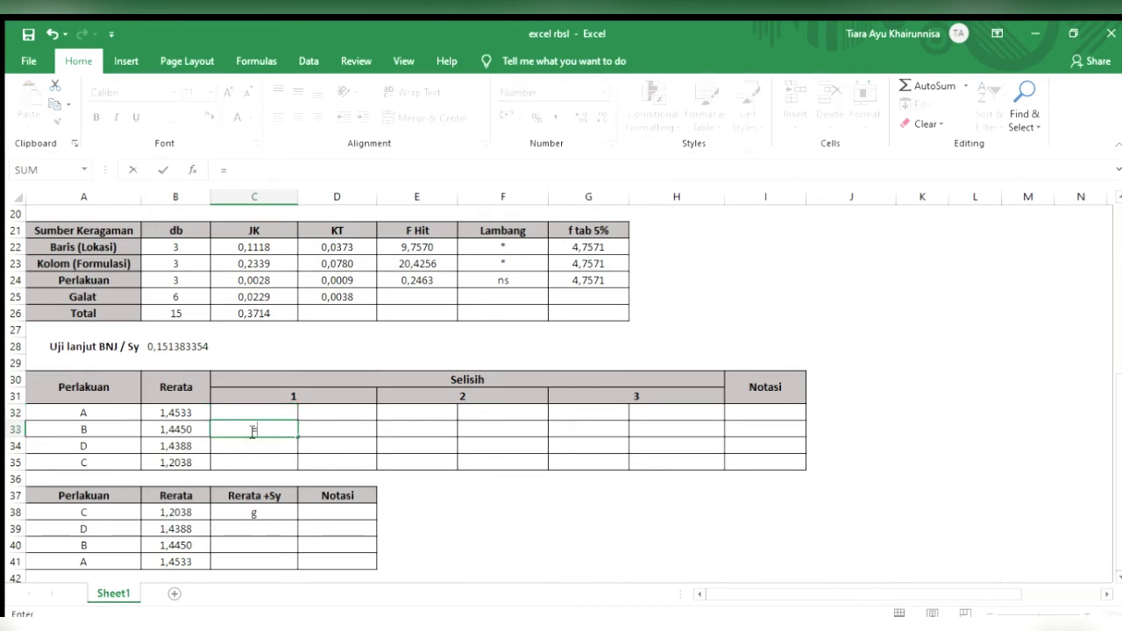
pyautogui.click(188, 414)
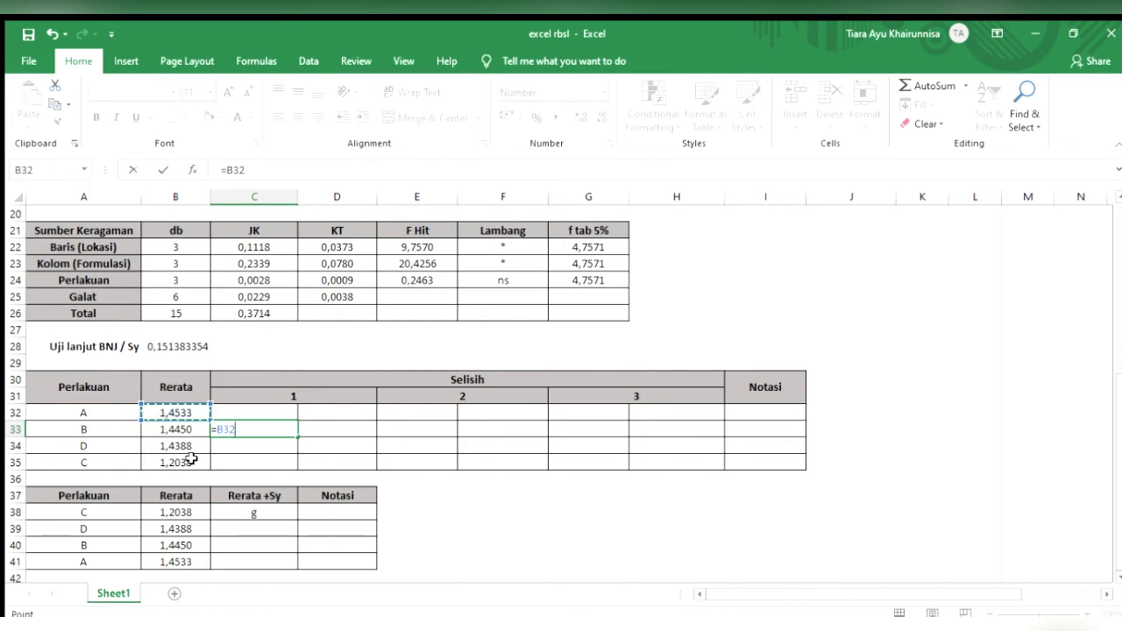
pyautogui.write('-')
pyautogui.click(192, 432)
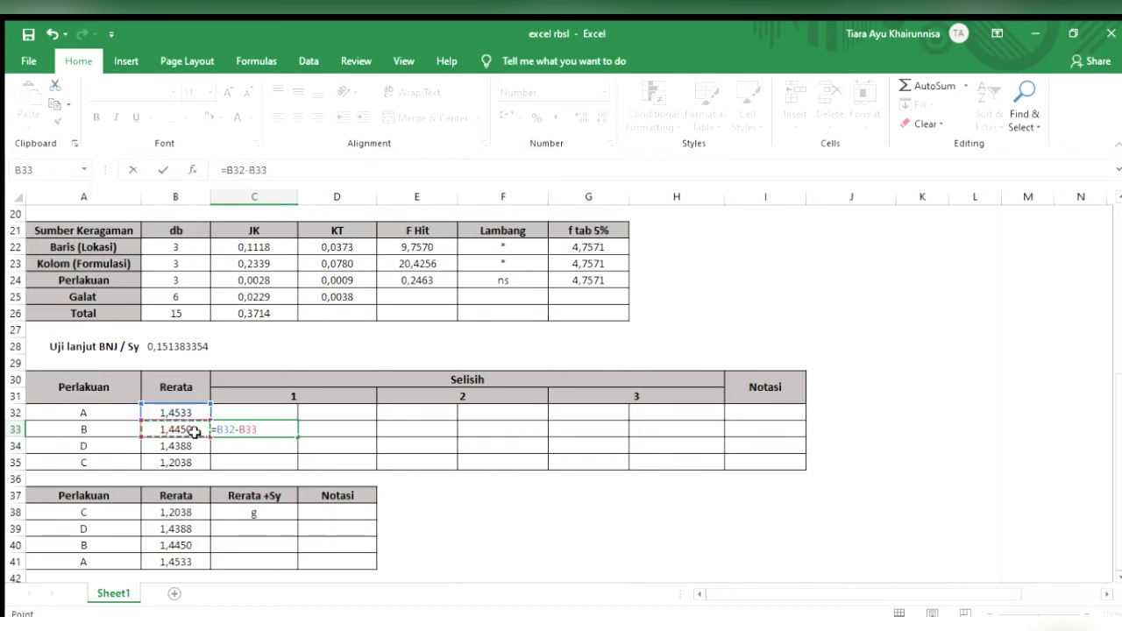
pyautogui.click(226, 169)
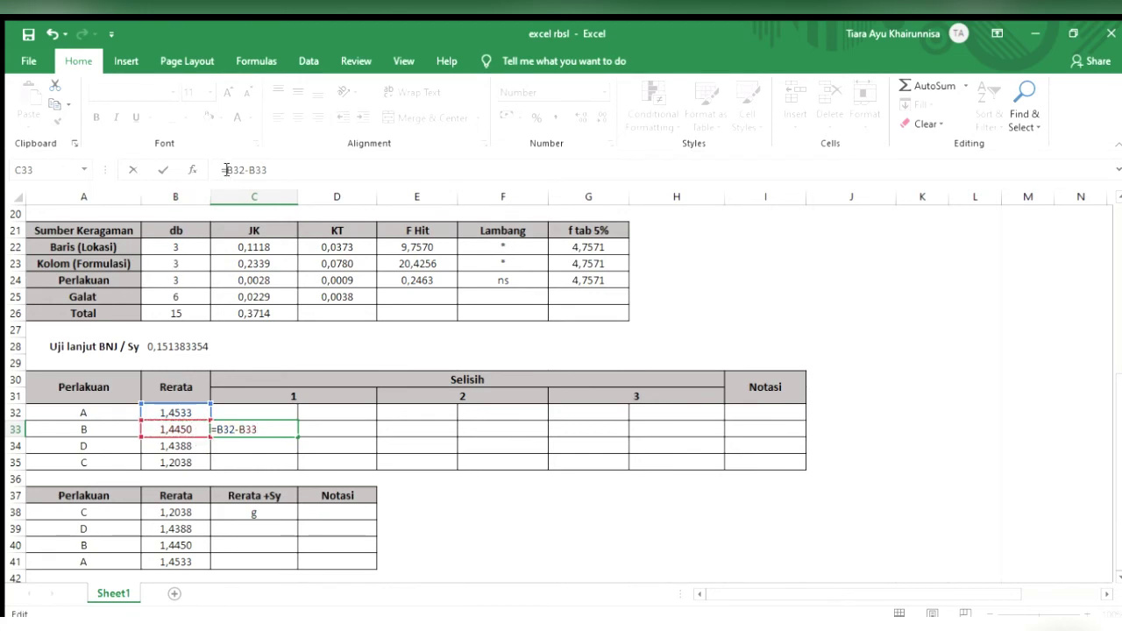
pyautogui.write('$B$')
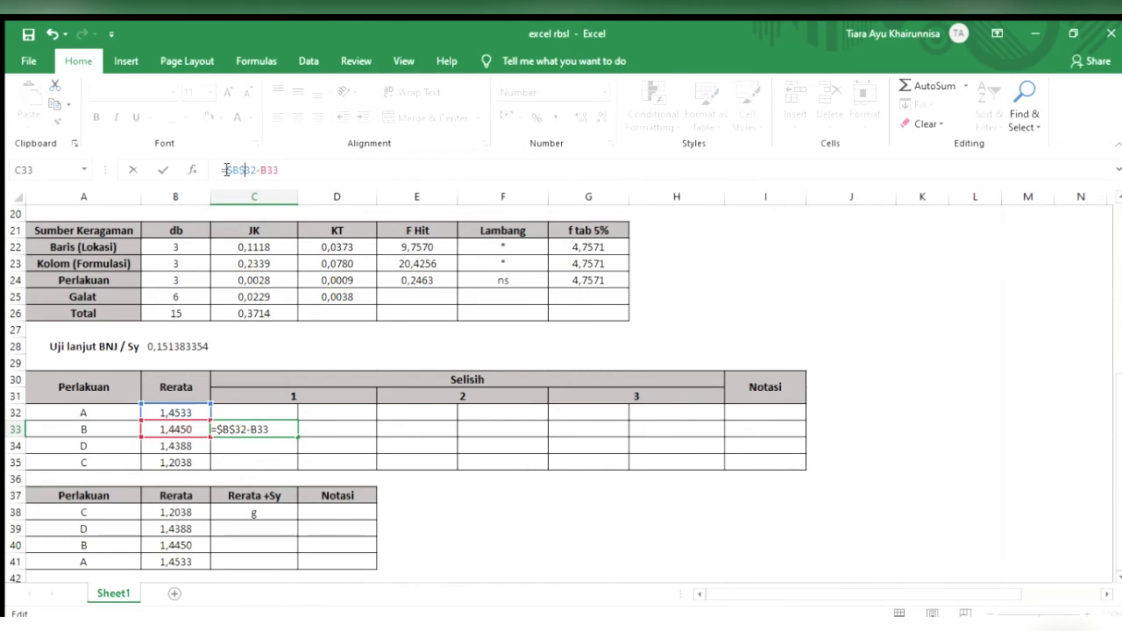
pyautogui.press('Return')
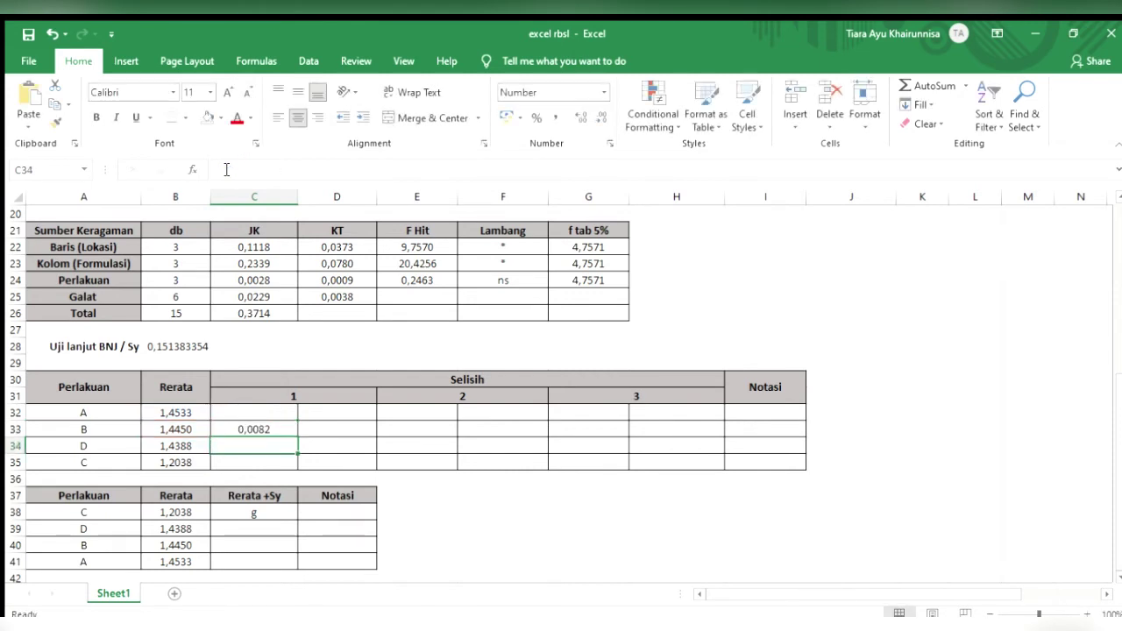
pyautogui.click(280, 429)
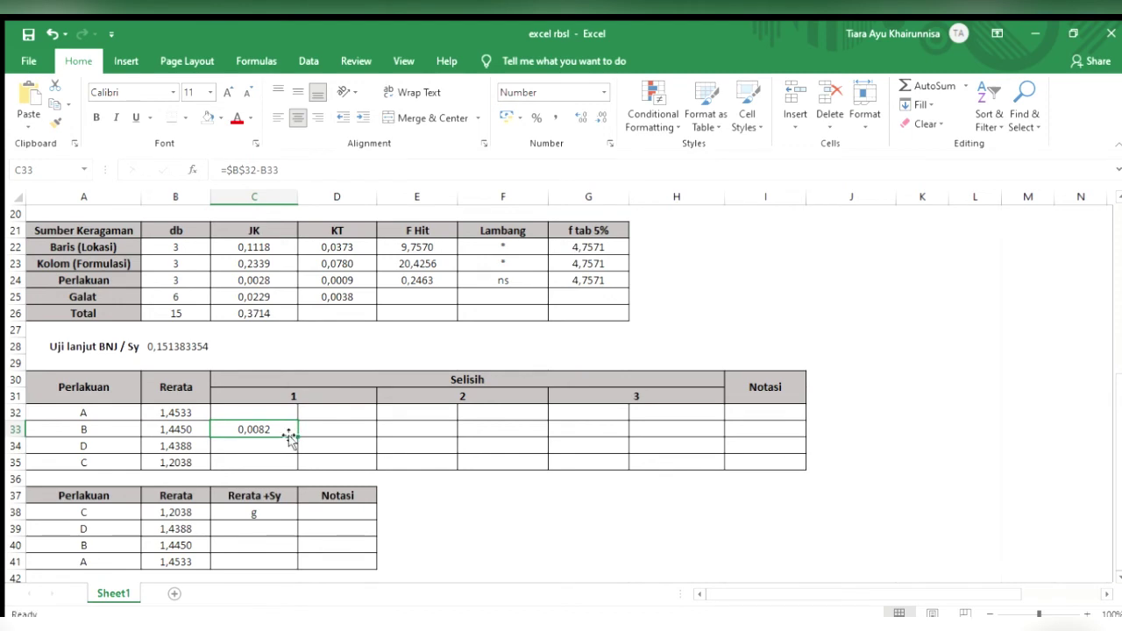
pyautogui.moveTo(297, 436); pyautogui.dragTo(295, 470)
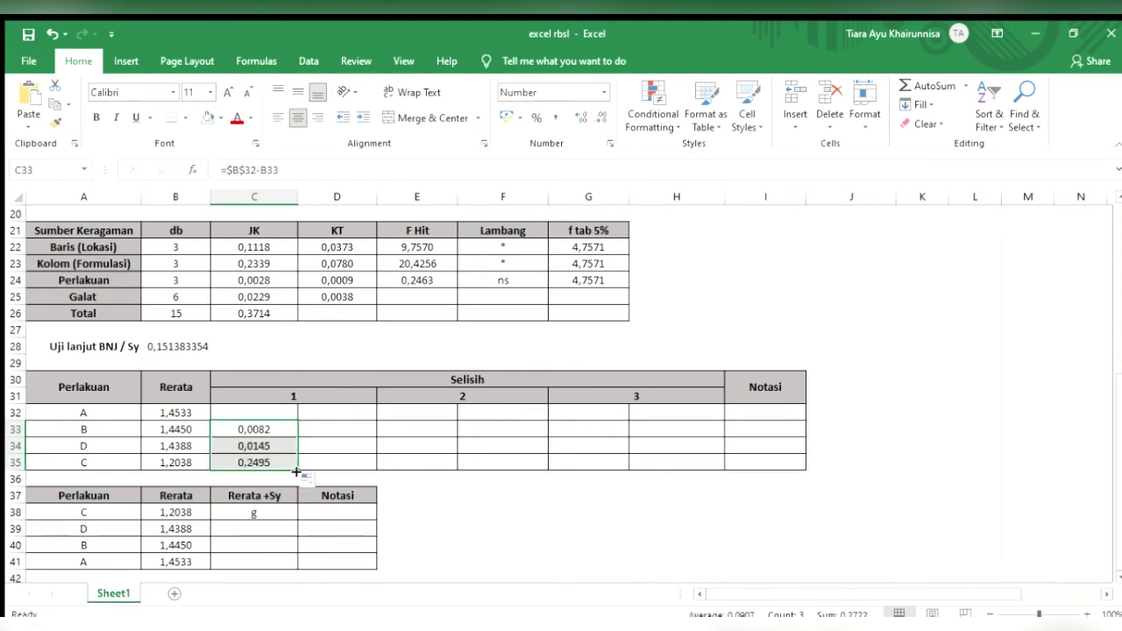
# Calculate the second Selisih column in E34 with =$B$33-B34, keeping treatment B's mean absolute, and fill the formula down to E35.
pyautogui.click(396, 443)
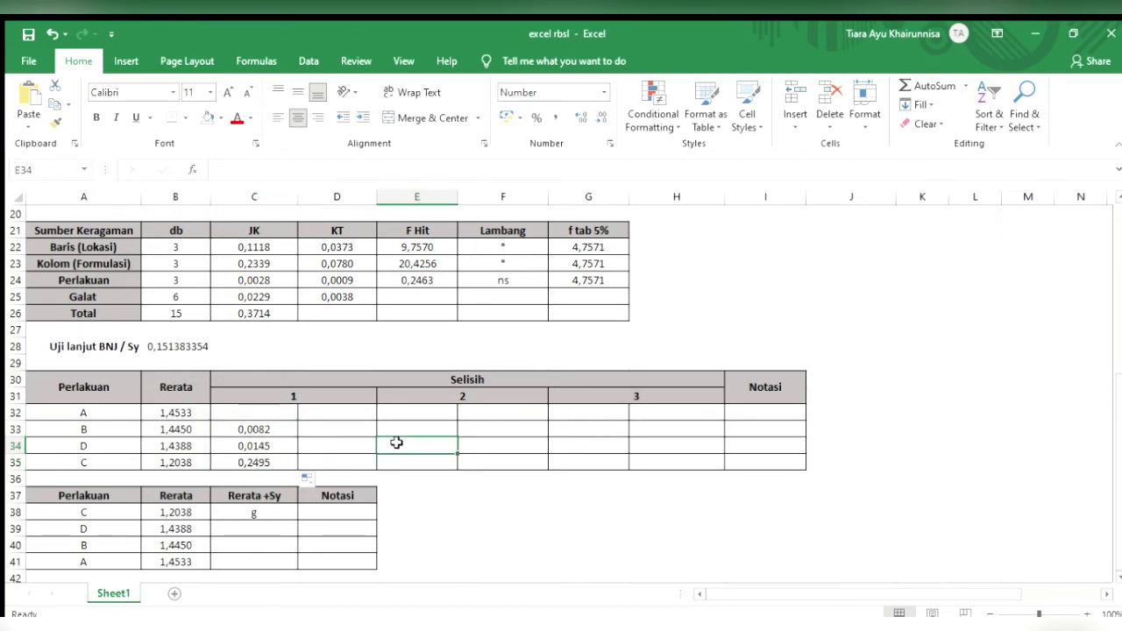
pyautogui.write('=')
pyautogui.click(168, 428)
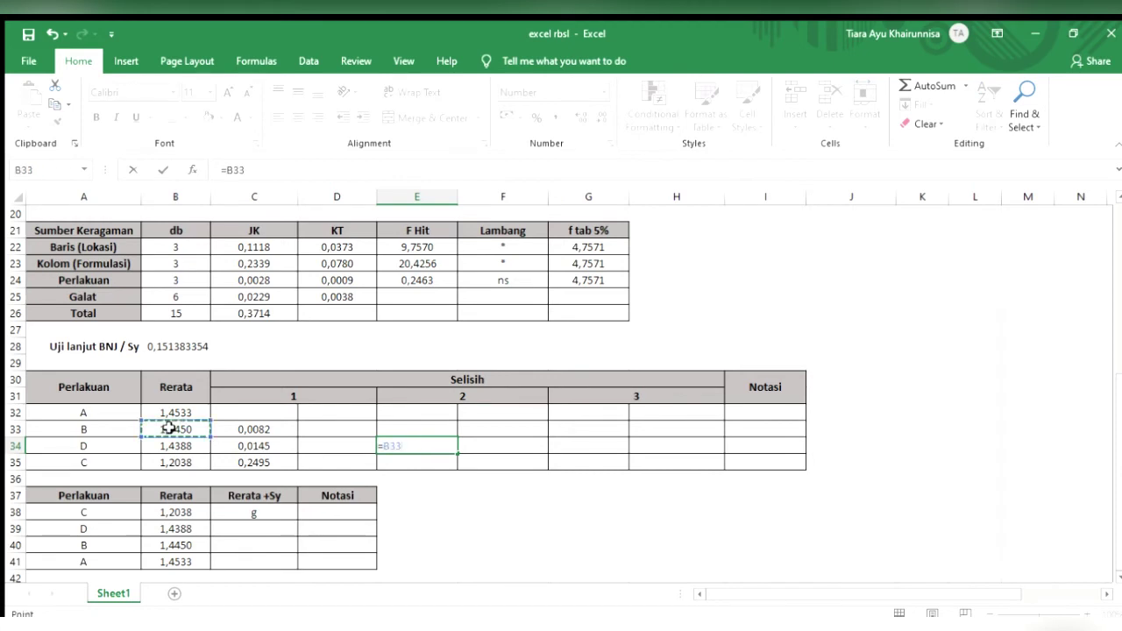
pyautogui.write('-')
pyautogui.click(174, 446)
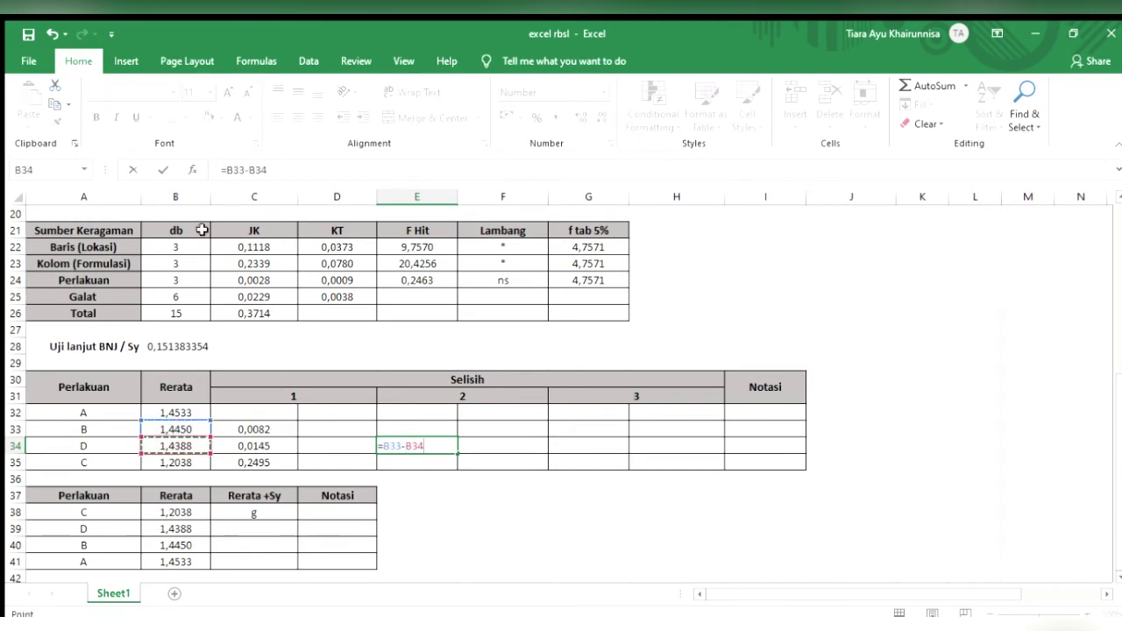
pyautogui.click(228, 173)
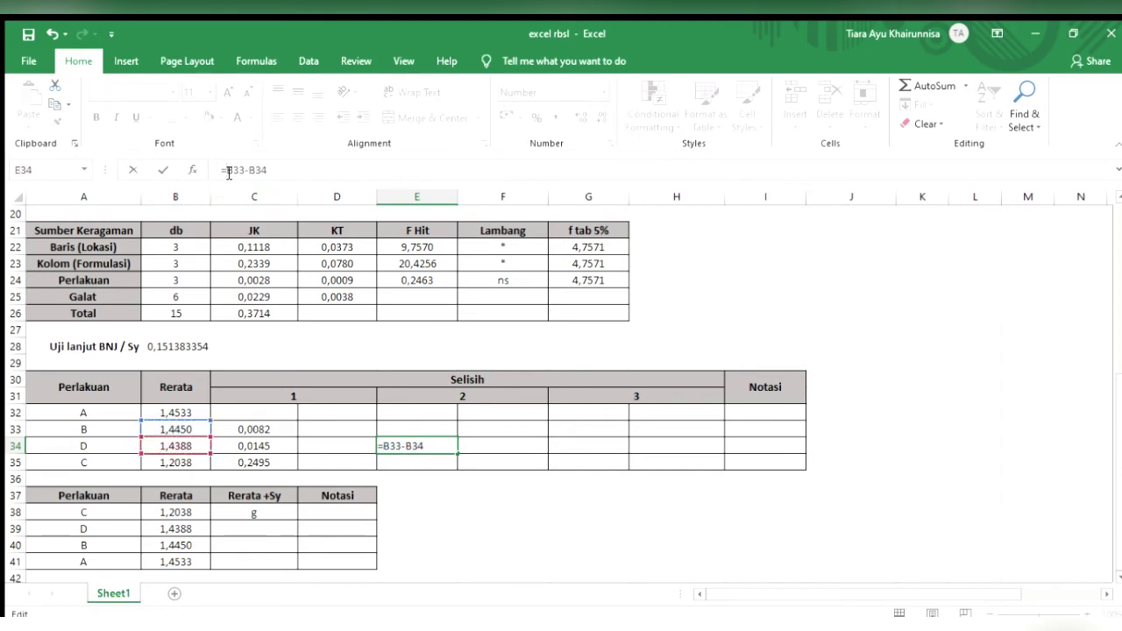
pyautogui.press('F4')
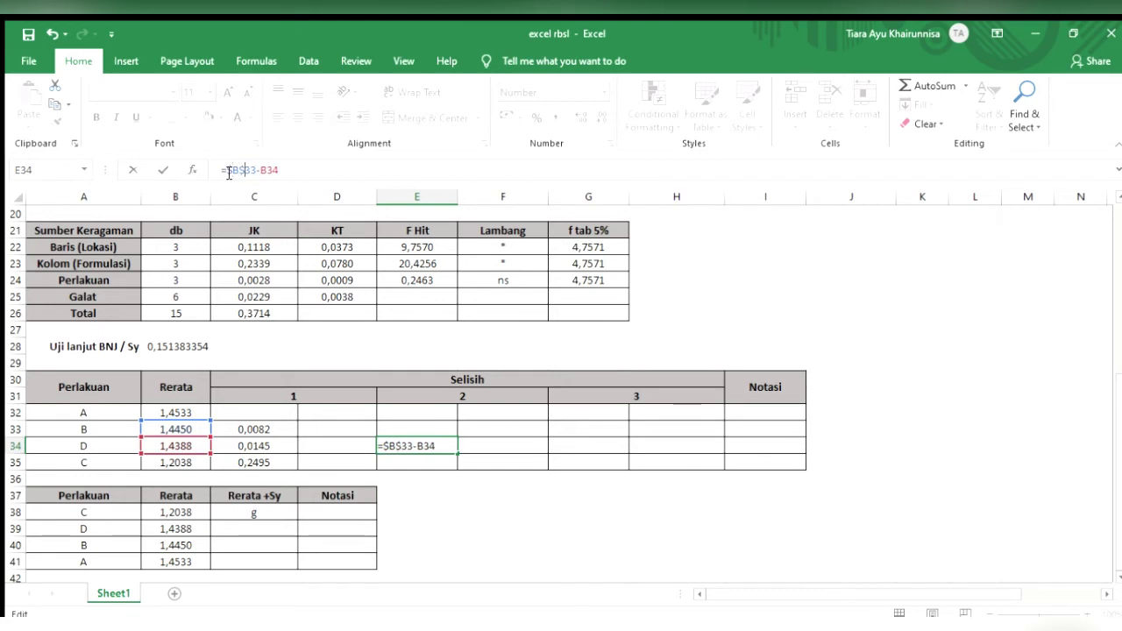
pyautogui.press('Return')
pyautogui.click(430, 442)
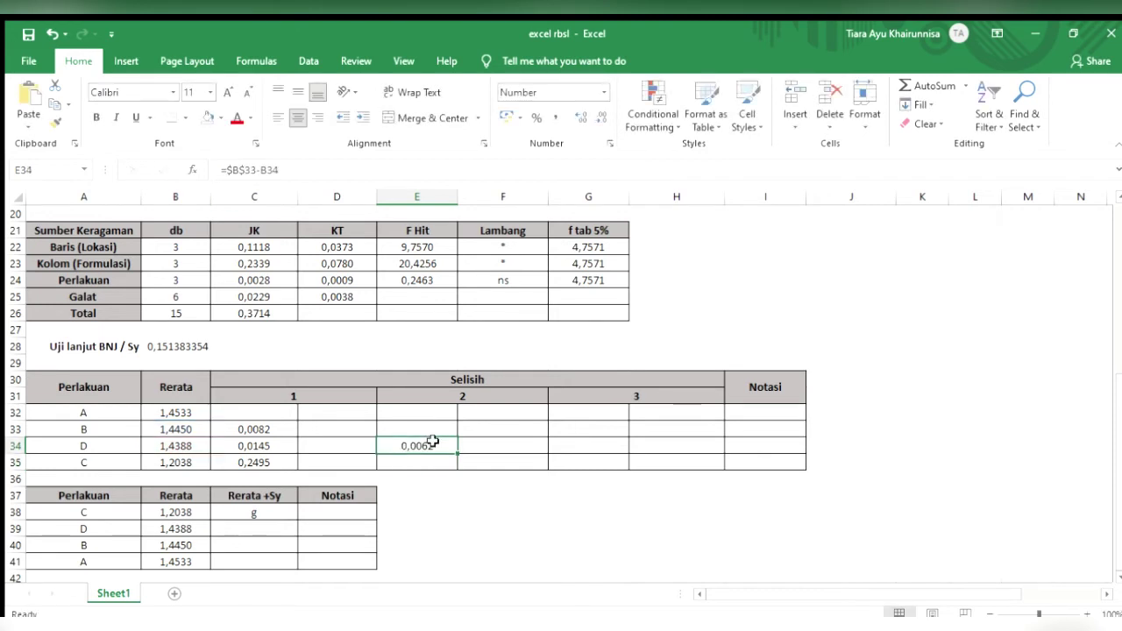
pyautogui.moveTo(458, 454); pyautogui.dragTo(458, 468)
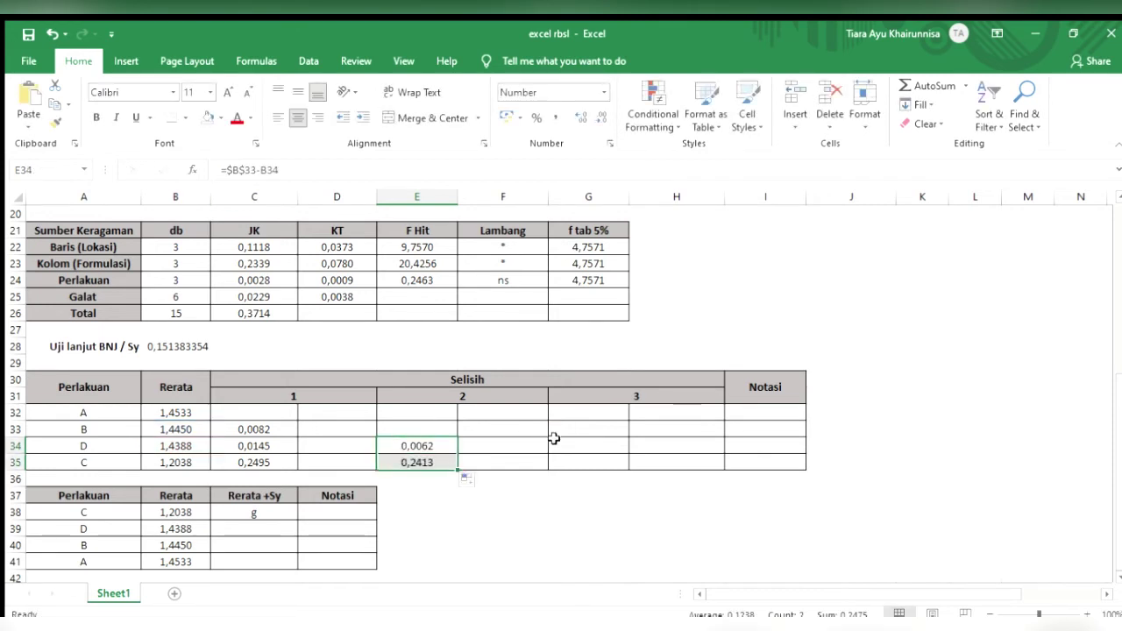
# Calculate the third Selisih for treatment C in H35 with =B34-B35.
pyautogui.click(669, 466)
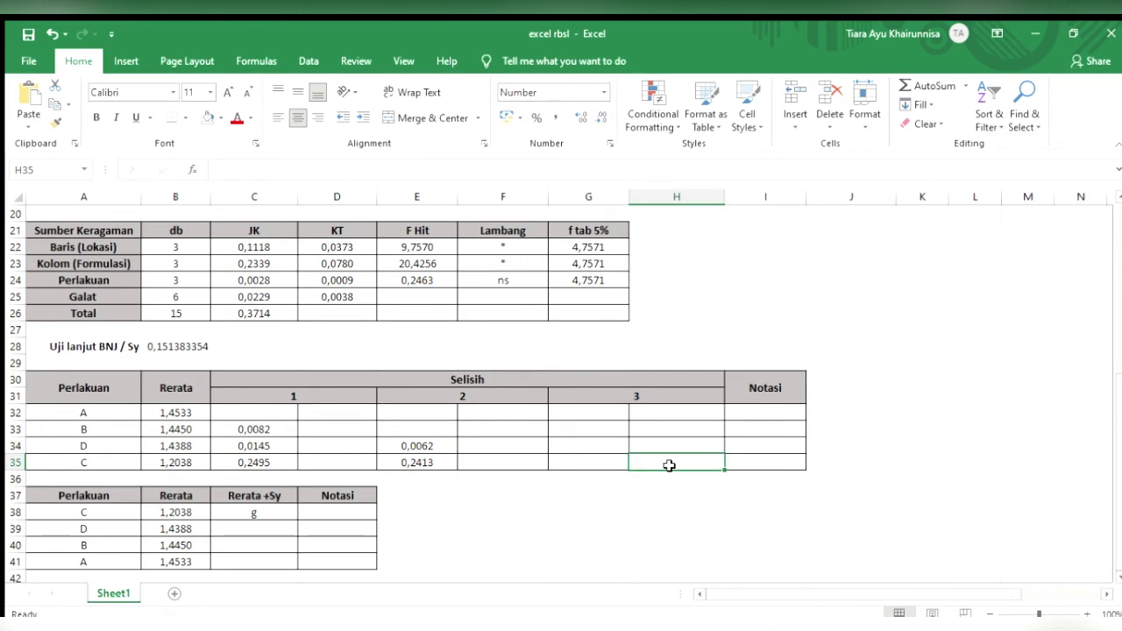
pyautogui.write('=')
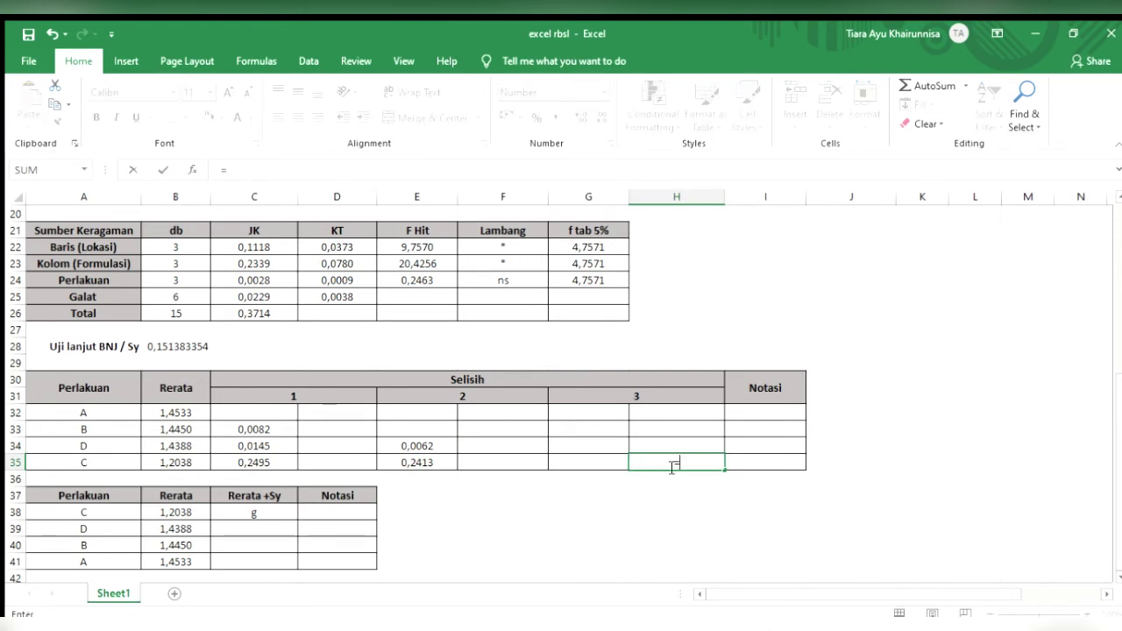
pyautogui.click(204, 447)
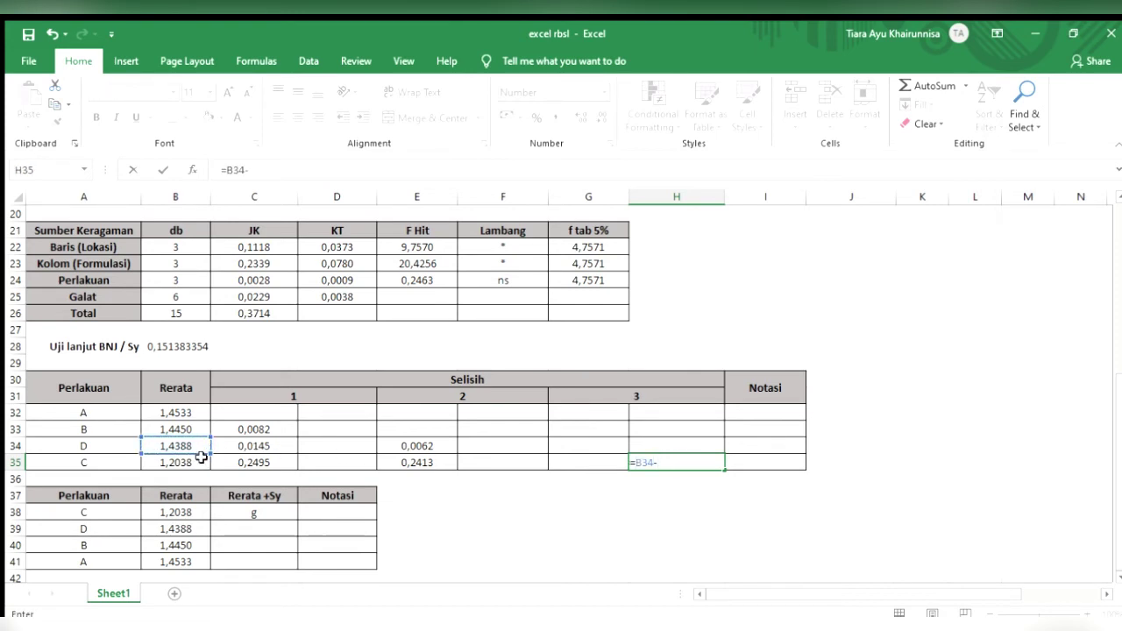
pyautogui.write('-')
pyautogui.click(201, 463)
pyautogui.press('Return')
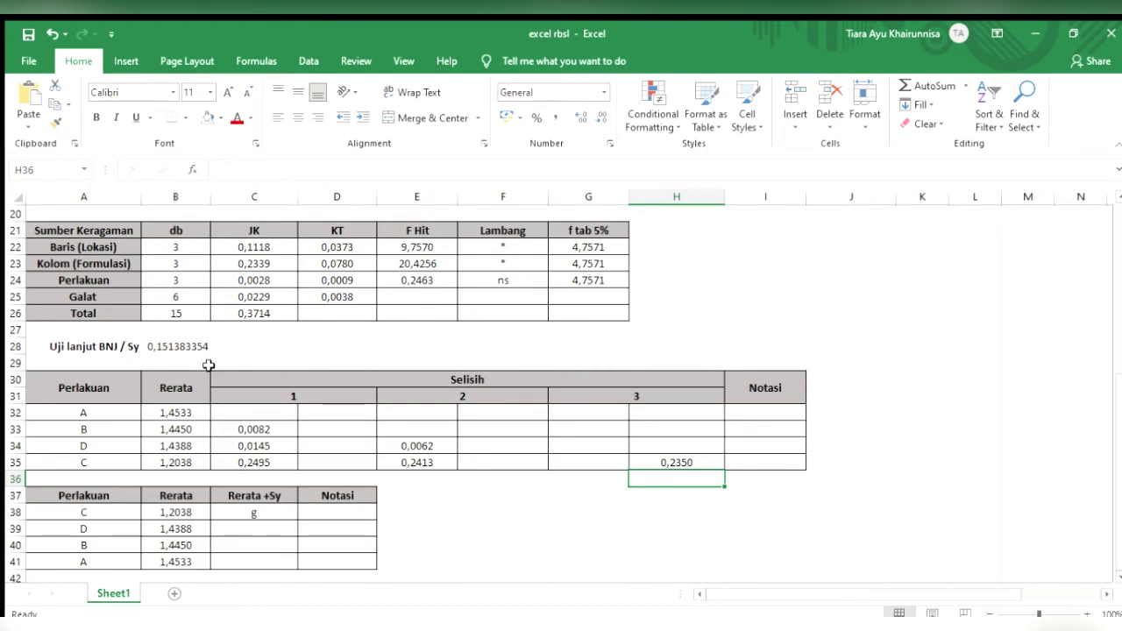
# Mark the significance of the first Selisih column with ns in D33 and D34 and * in D35.
pyautogui.click(363, 430)
pyautogui.write('ns')
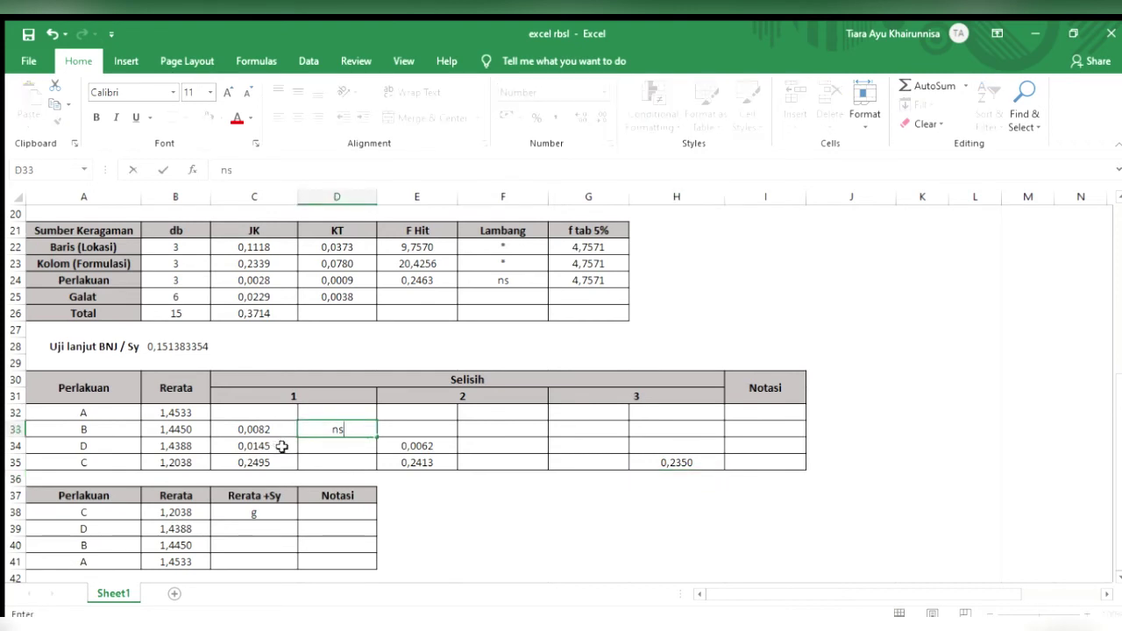
pyautogui.click(327, 449)
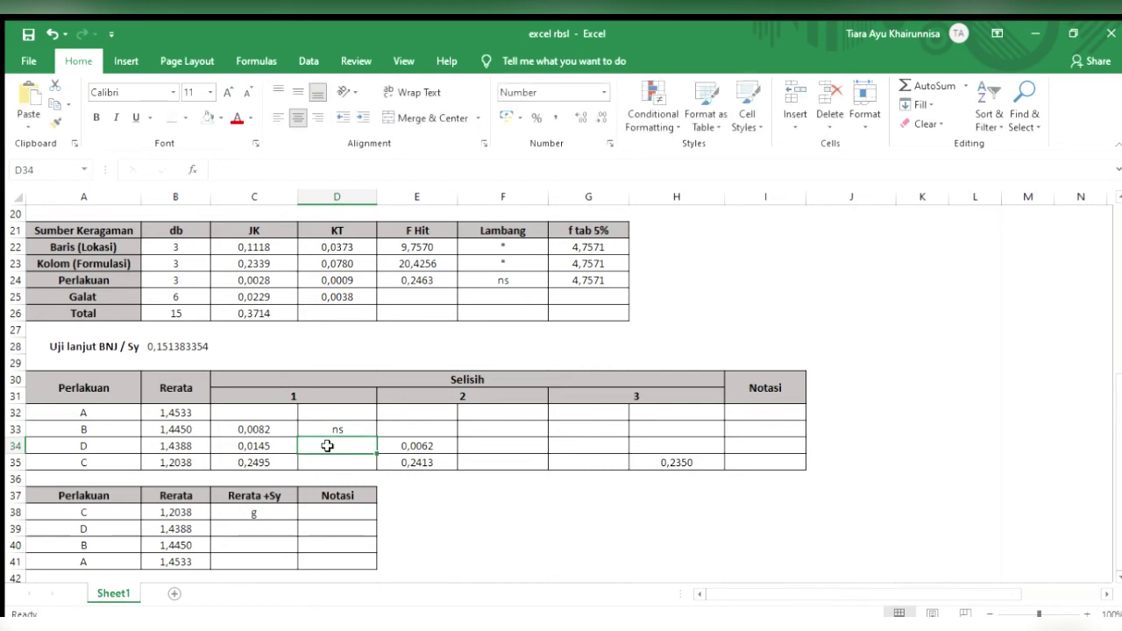
pyautogui.write('ns')
pyautogui.press('Return')
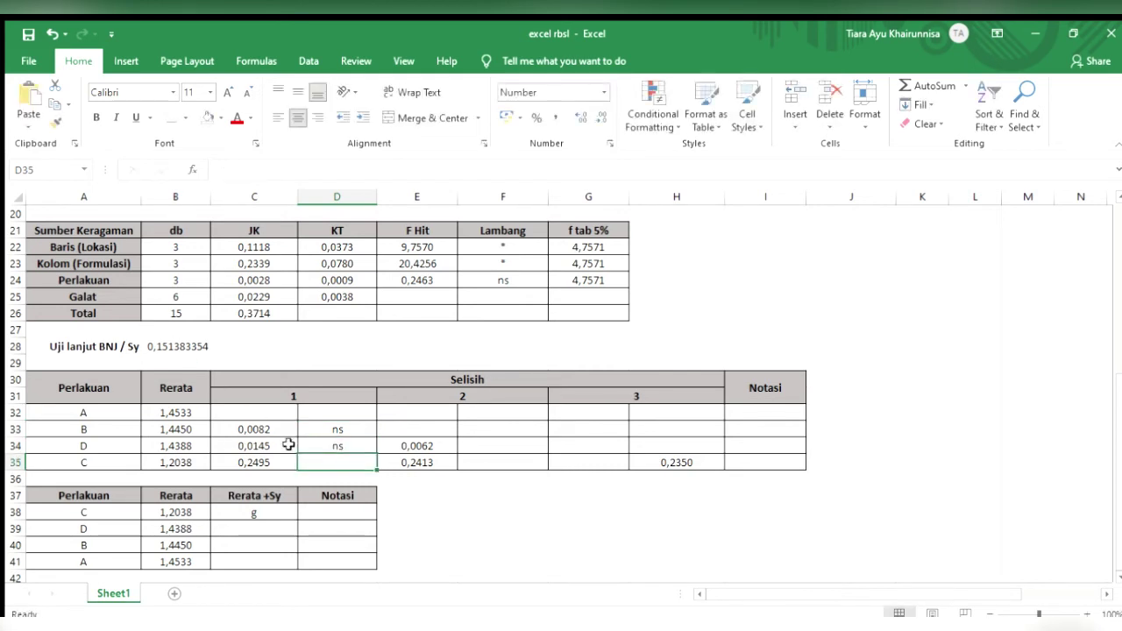
pyautogui.write('*')
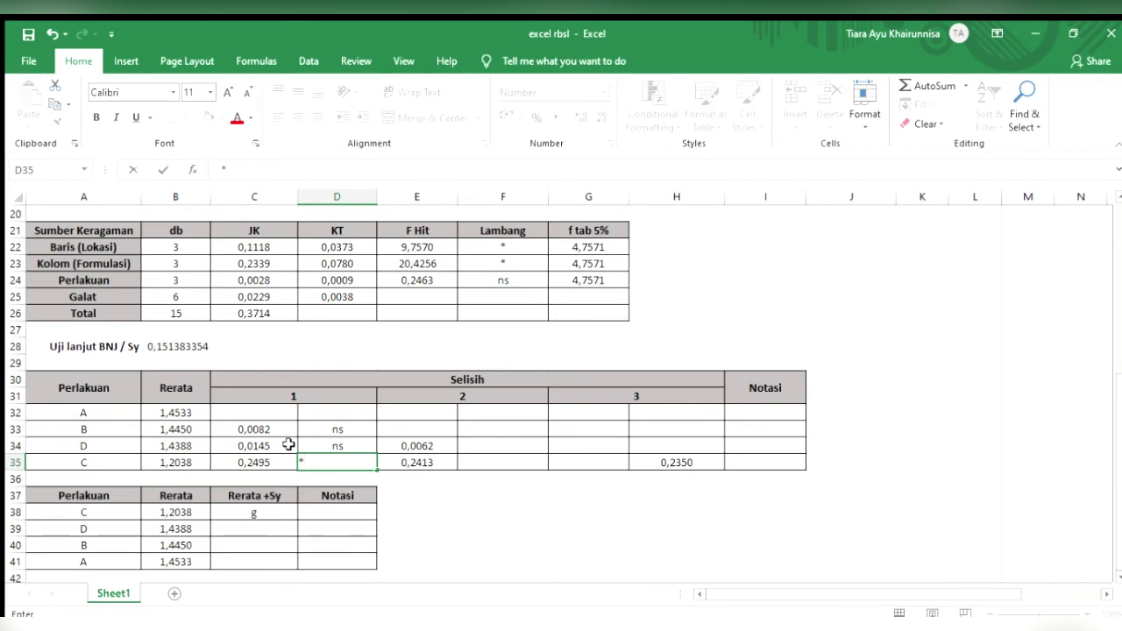
# Mark the significance of the second Selisih column with ns in F34 and * in F35.
pyautogui.click(496, 447)
pyautogui.write('ns')
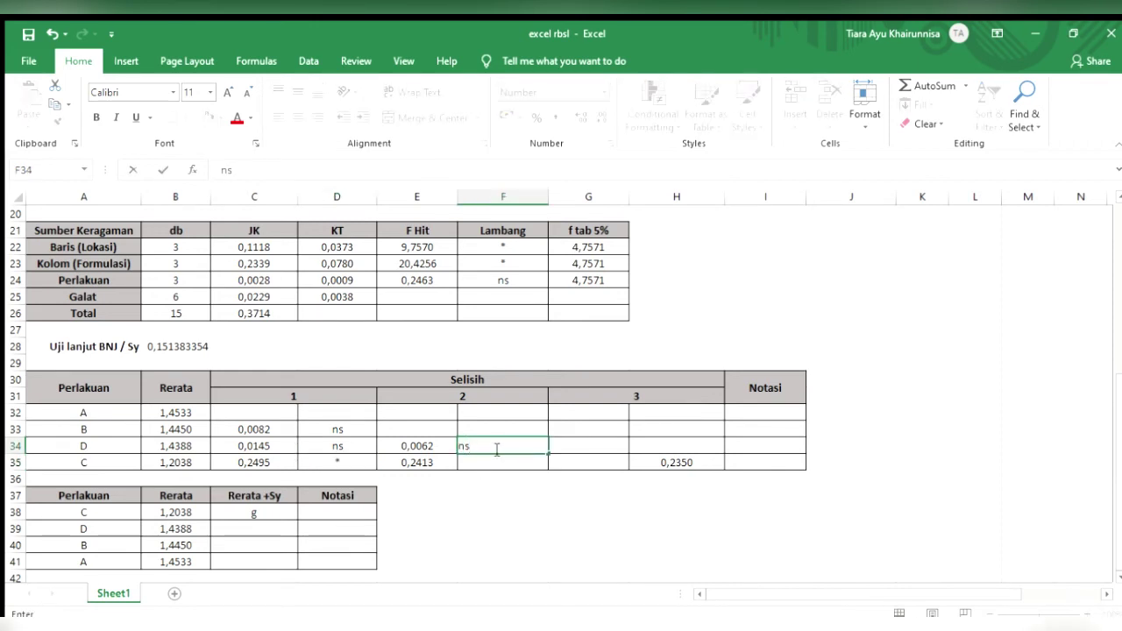
pyautogui.click(500, 462)
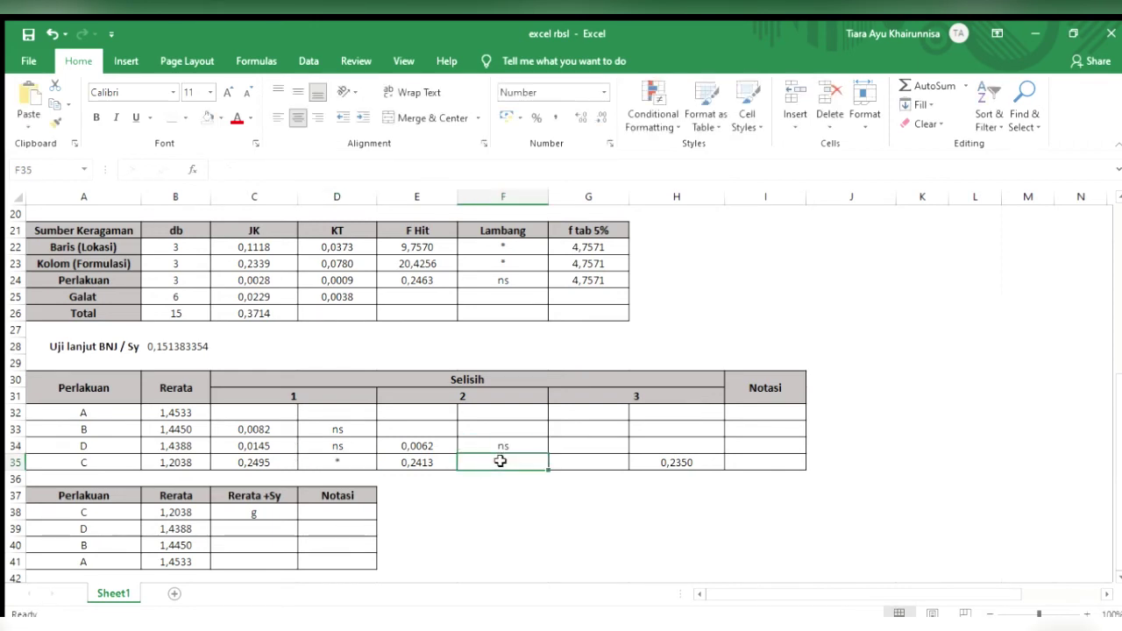
pyautogui.write('*')
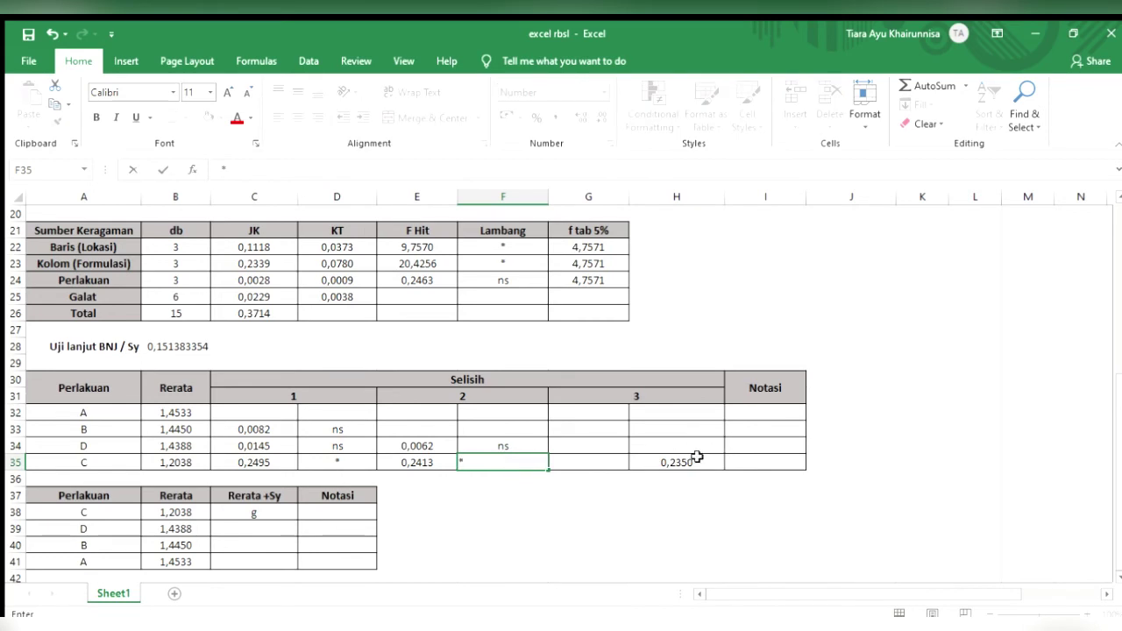
# Clear H35, enter the third Selisih formula =B34-B35 in G35 instead, and mark its significance with * in H35.
pyautogui.click(666, 463)
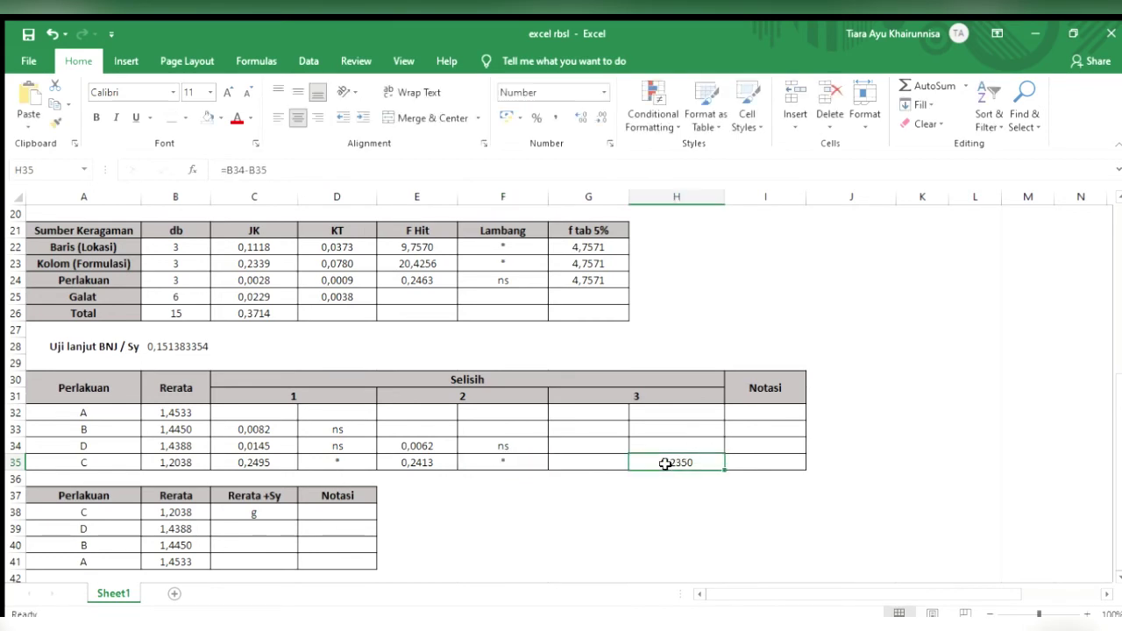
pyautogui.click(611, 460)
pyautogui.write('=')
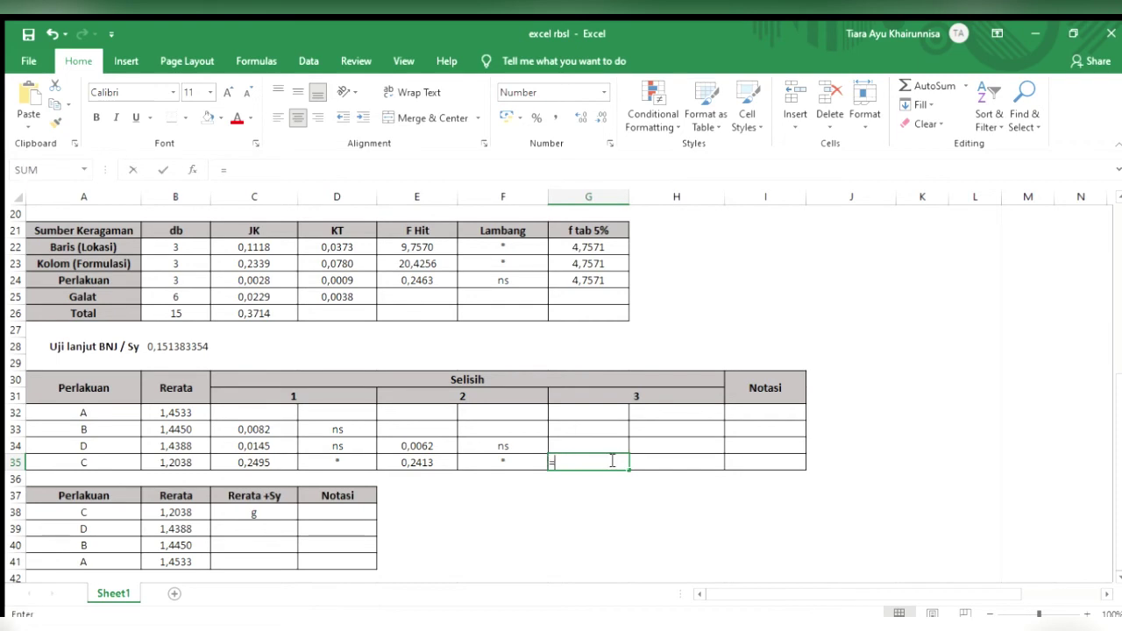
pyautogui.click(172, 449)
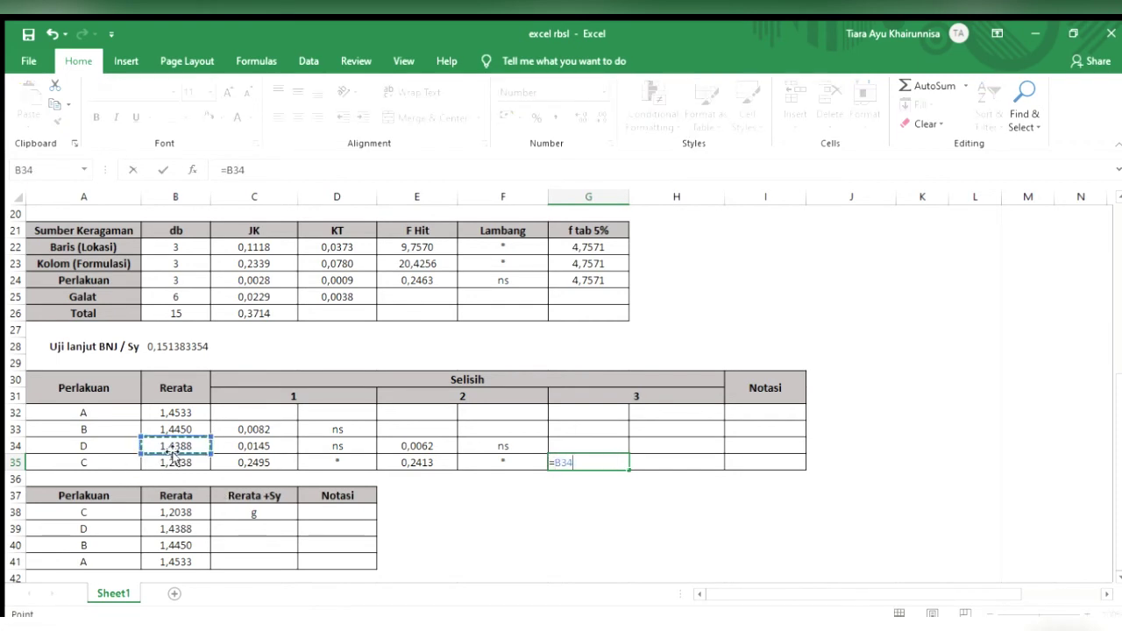
pyautogui.write('-')
pyautogui.click(176, 458)
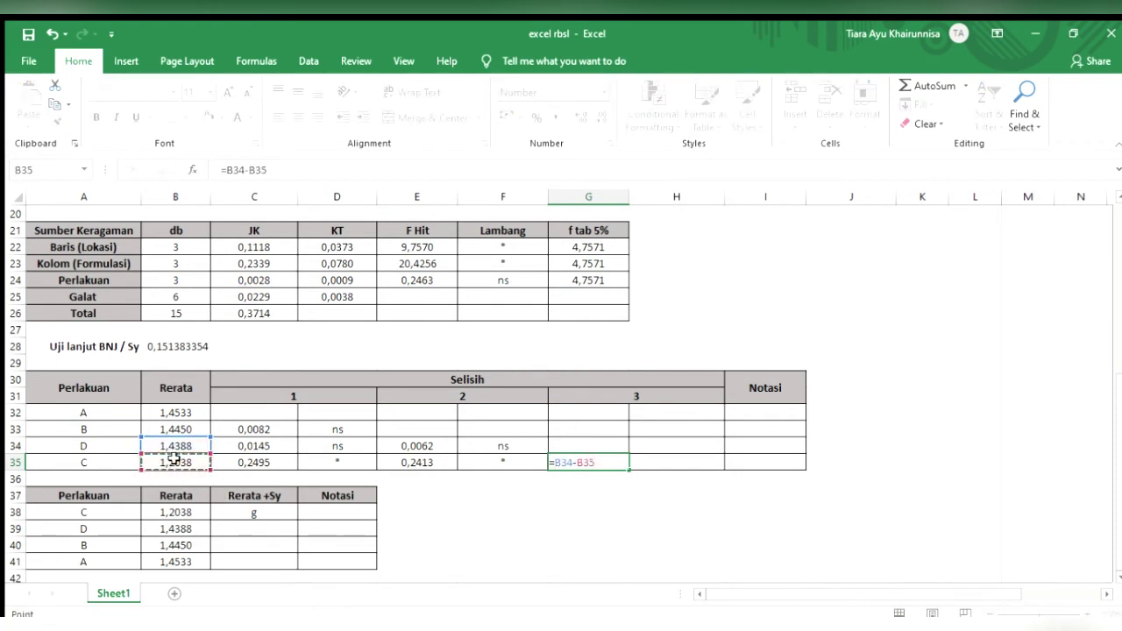
pyautogui.press('Return')
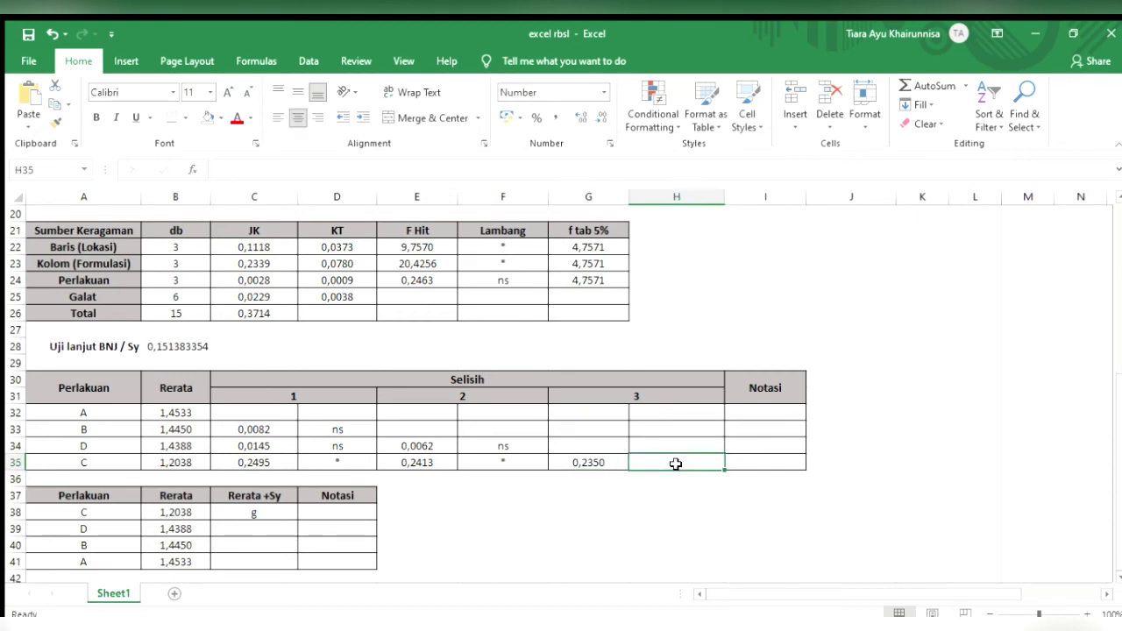
pyautogui.write('*')
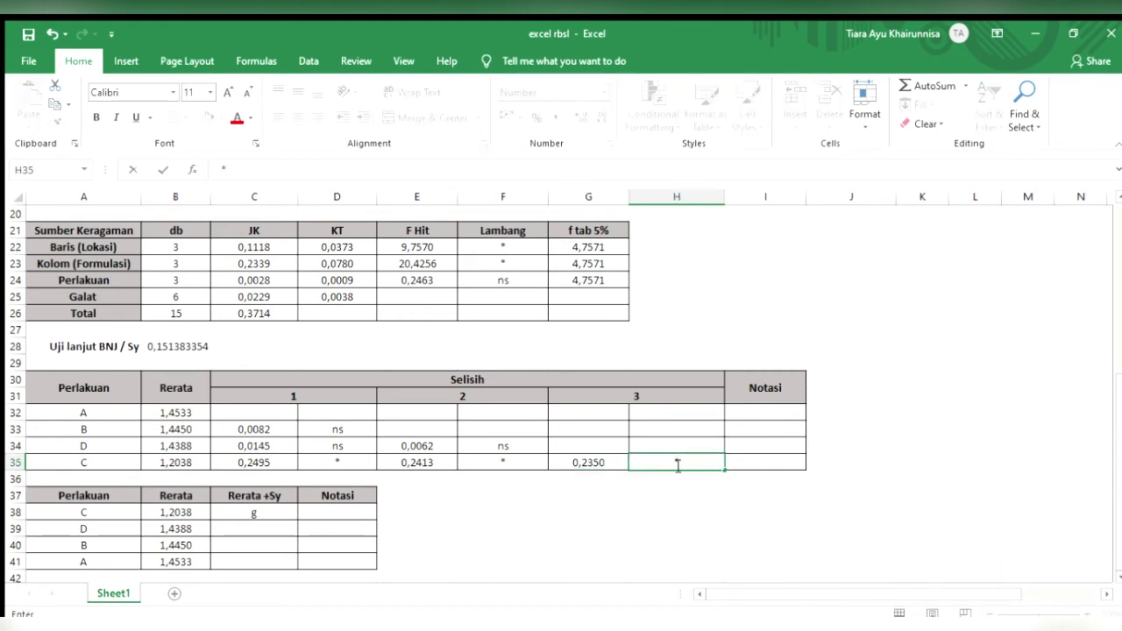
# Enter the group letter a in D32 above the first significance marks and b in F33 above the second.
pyautogui.click(359, 410)
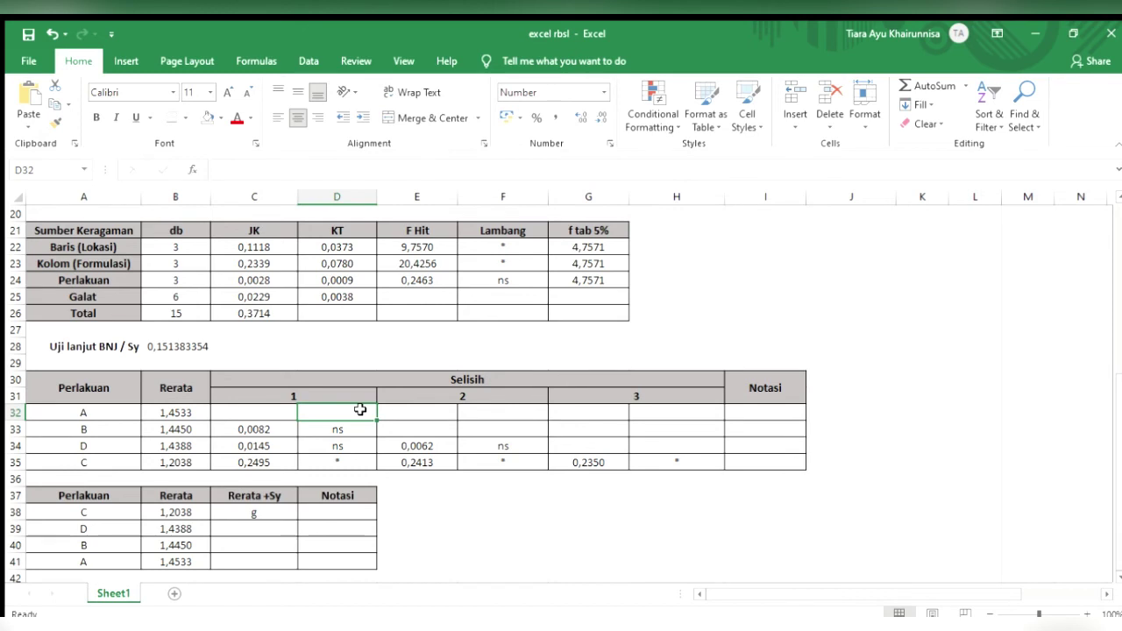
pyautogui.write('a')
pyautogui.click(513, 433)
pyautogui.write('b')
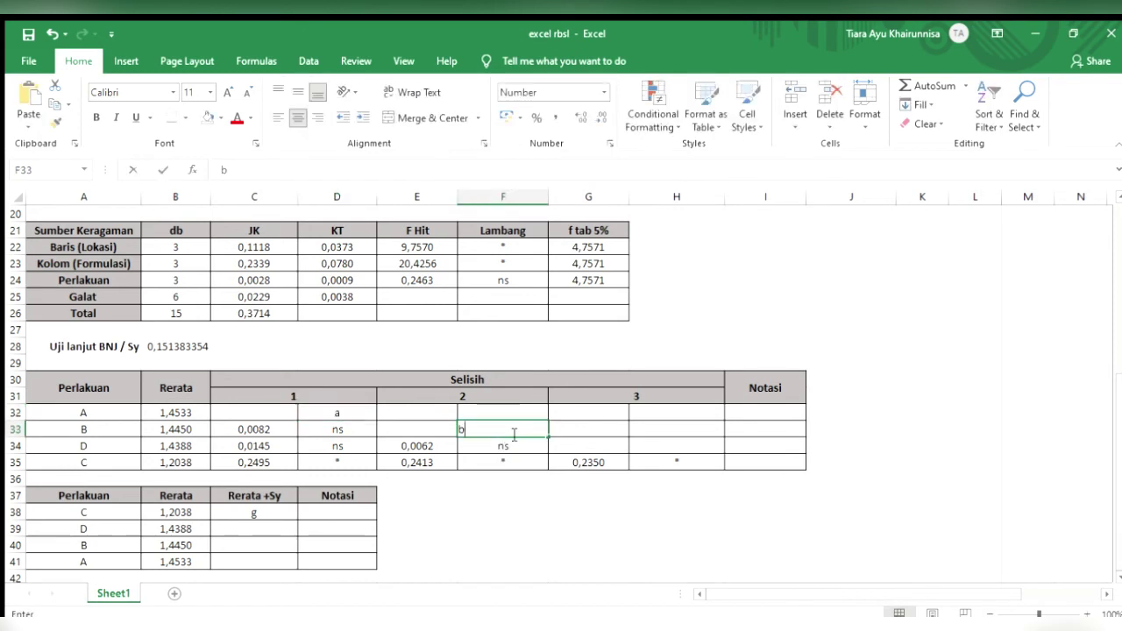
# Highlight the group letter cells D32 and F33 with a light blue fill.
pyautogui.click(328, 412)
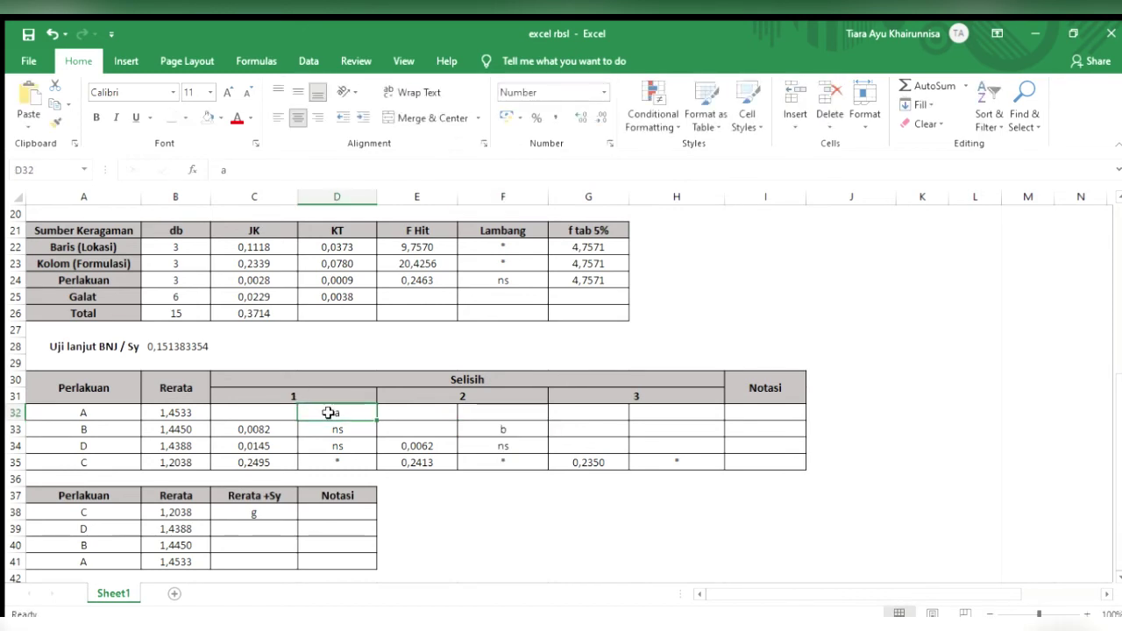
pyautogui.click(209, 116)
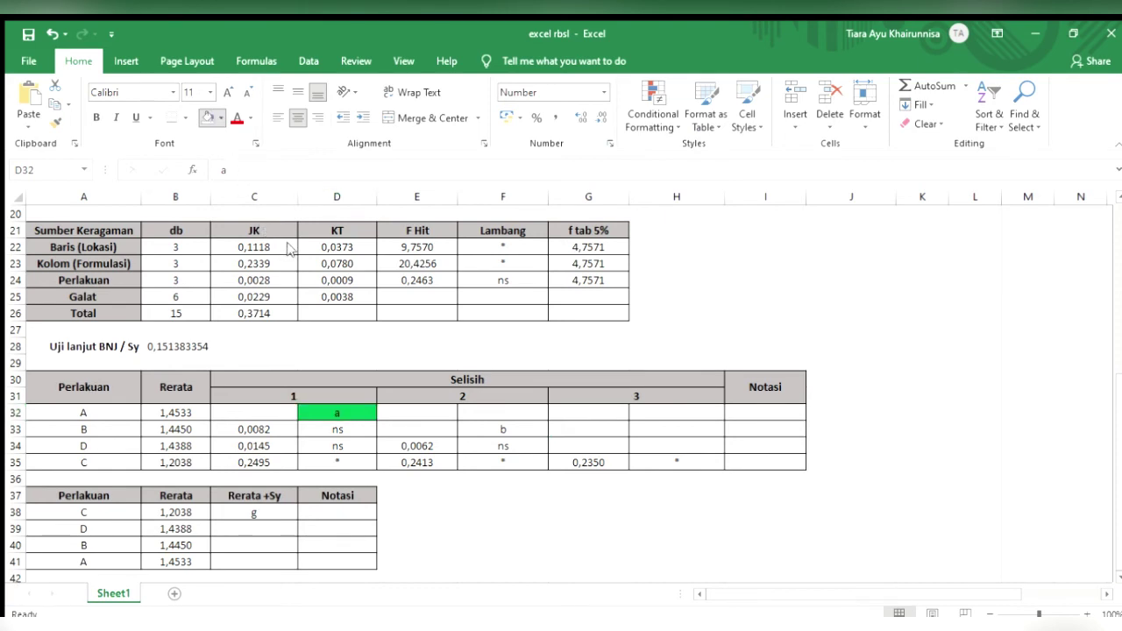
pyautogui.click(499, 432)
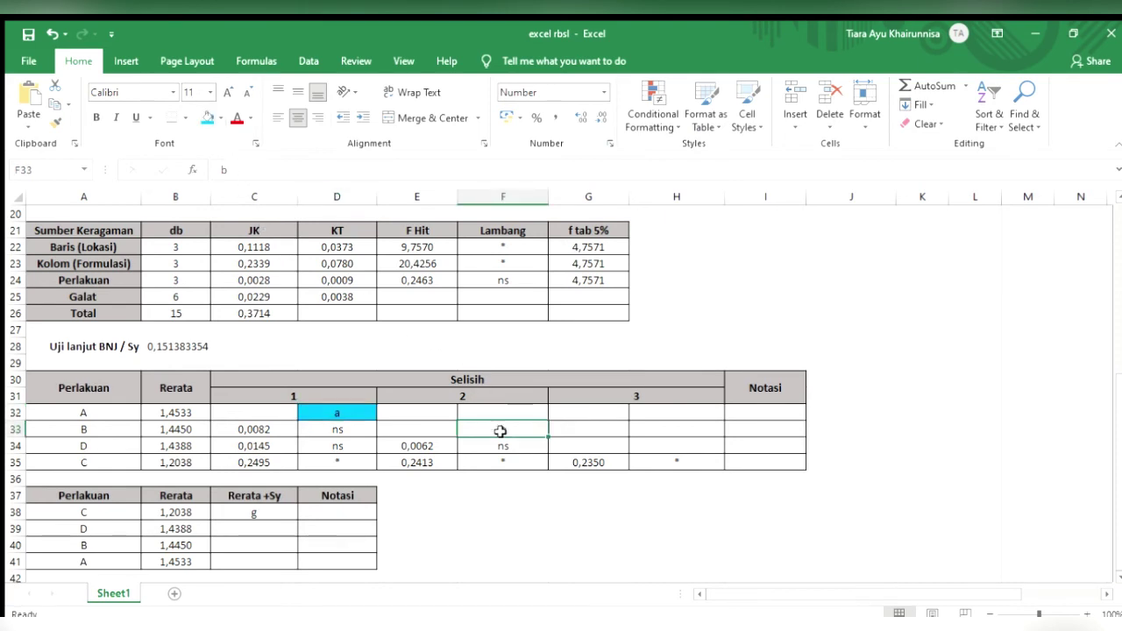
pyautogui.click(217, 119)
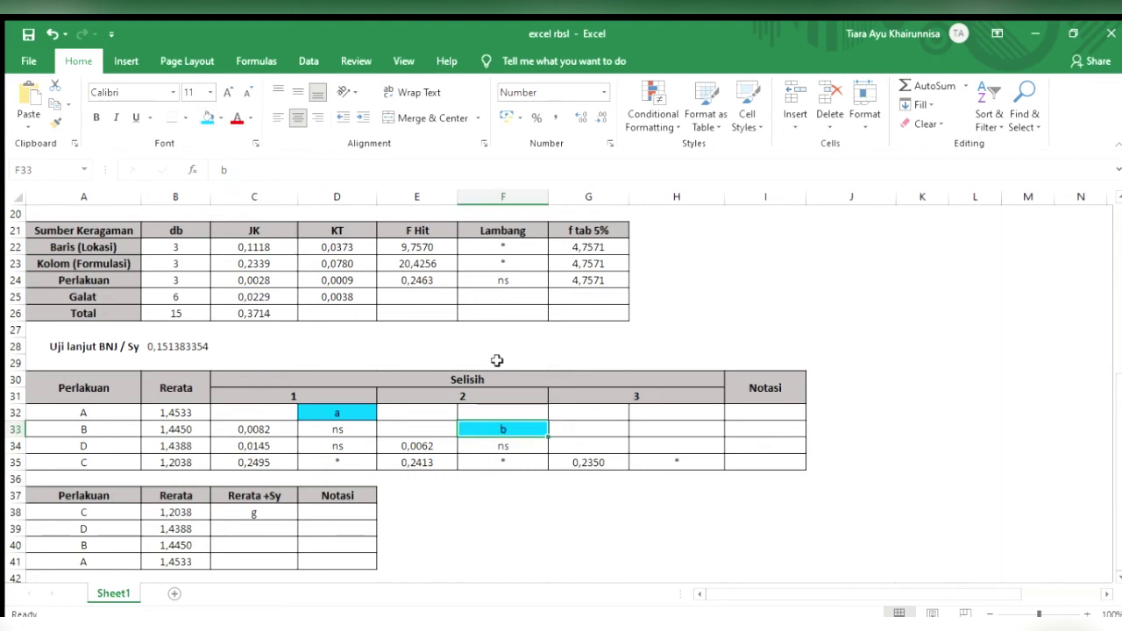
# Enter the notation a for treatments A, B and D in Notasi cells I32 to I34.
pyautogui.click(731, 413)
pyautogui.write('a')
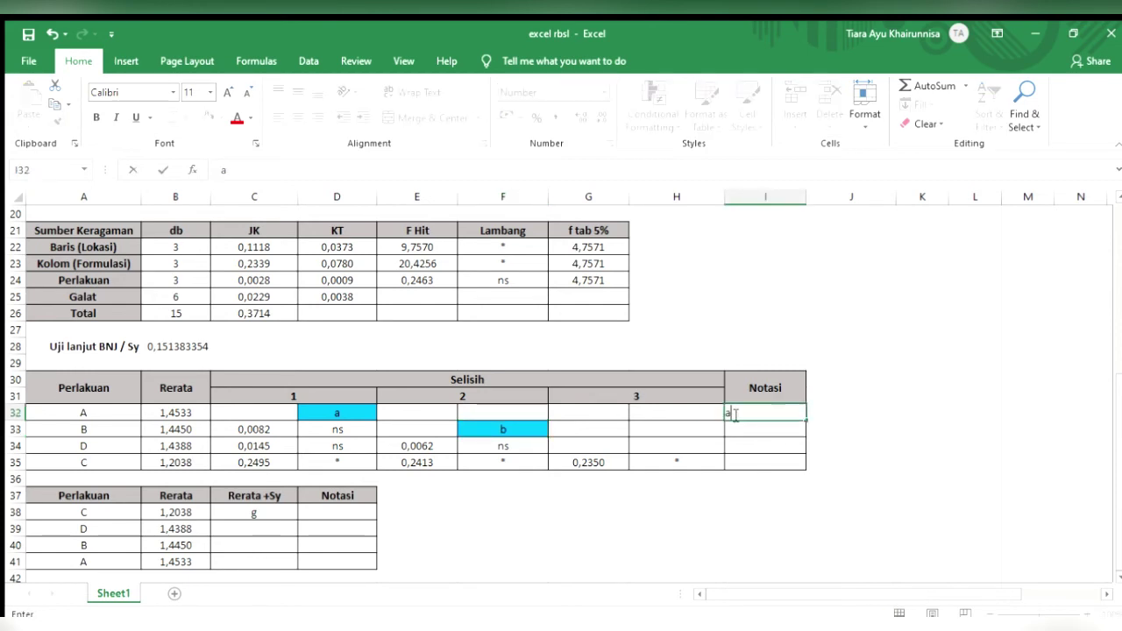
pyautogui.press('Return')
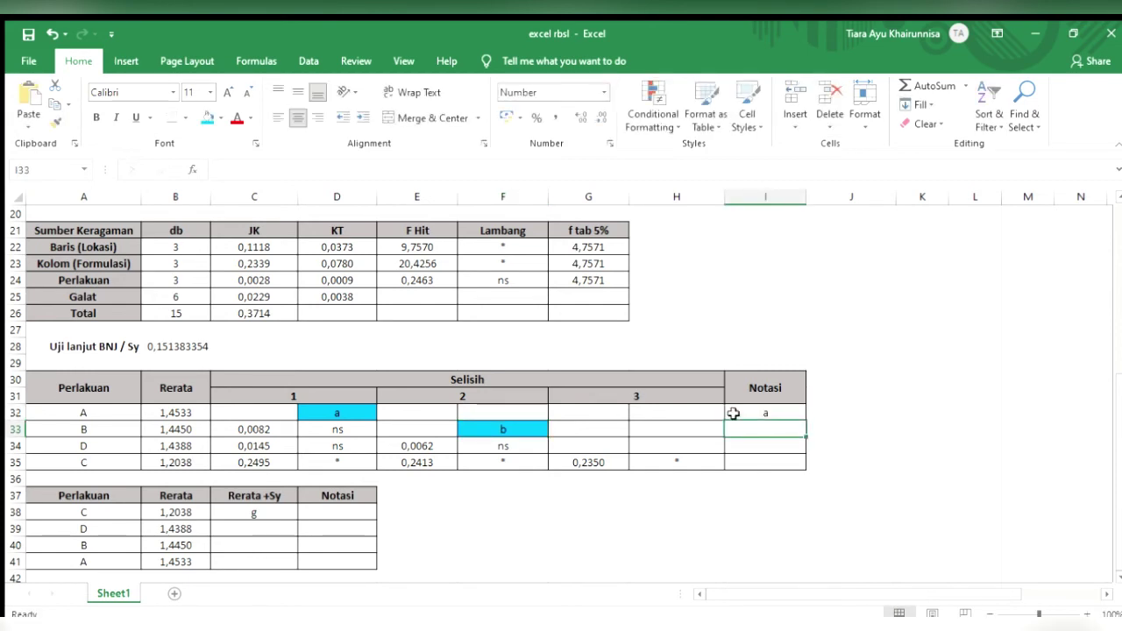
pyautogui.write('a')
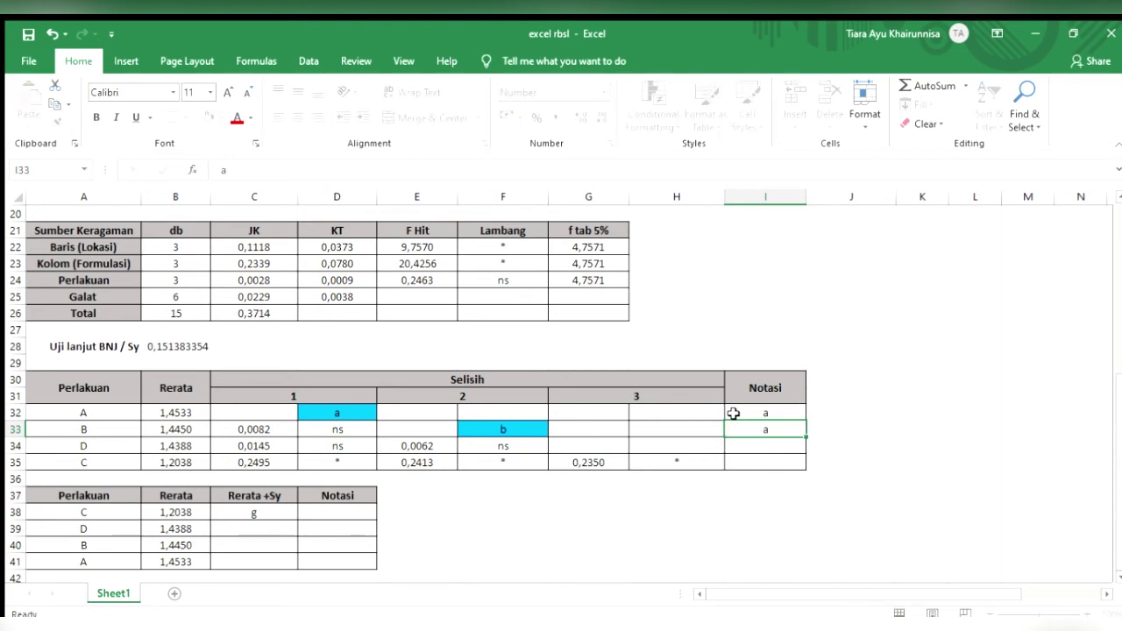
pyautogui.press('Return')
pyautogui.write('a')
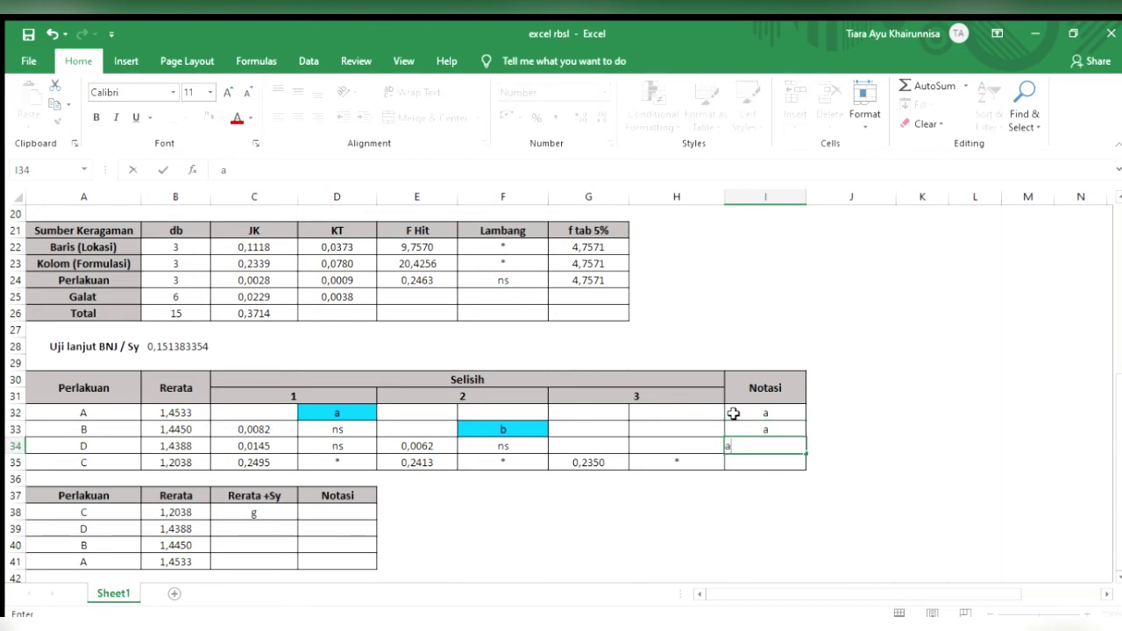
pyautogui.click(764, 427)
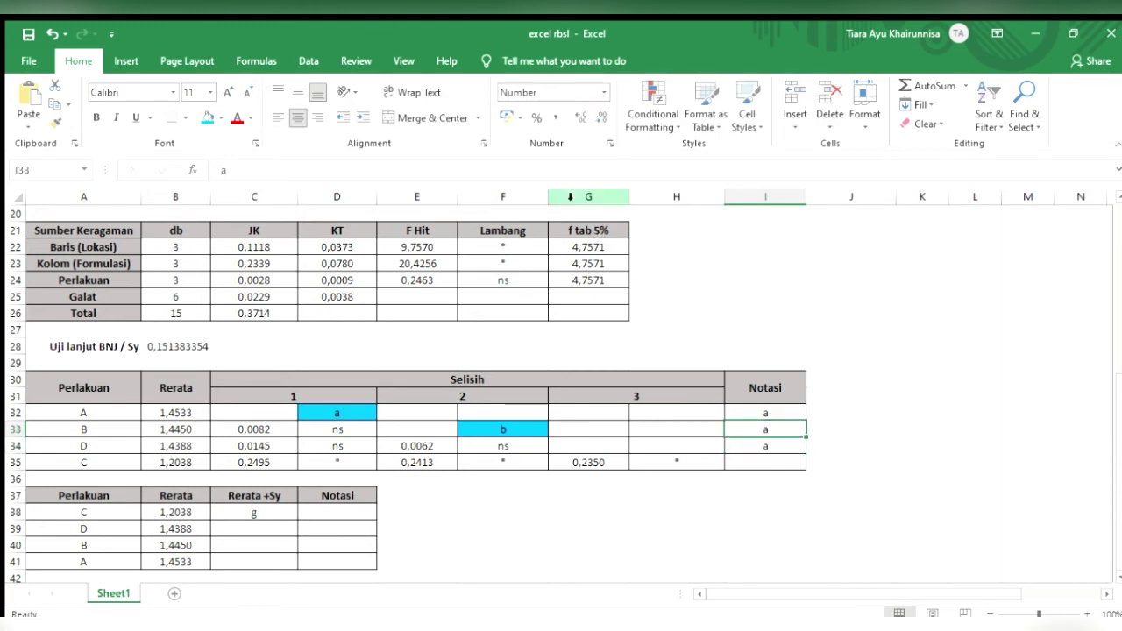
# Extend the notation of treatments B and D in Notasi cells I33 and I34 to ab.
pyautogui.click(560, 170)
pyautogui.write('b')
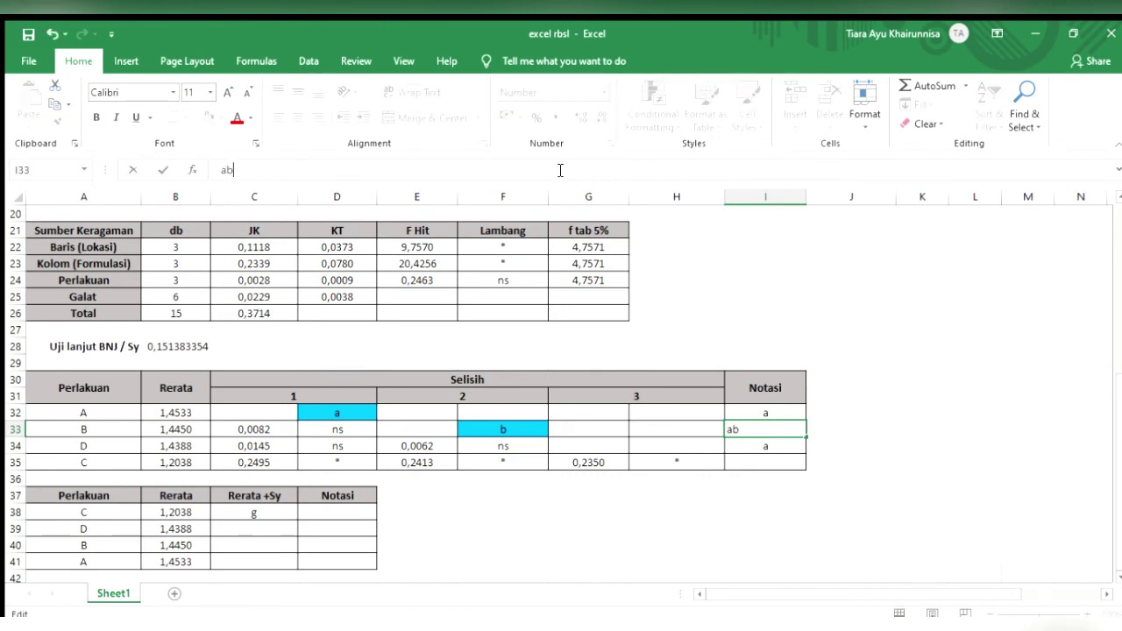
pyautogui.click(757, 449)
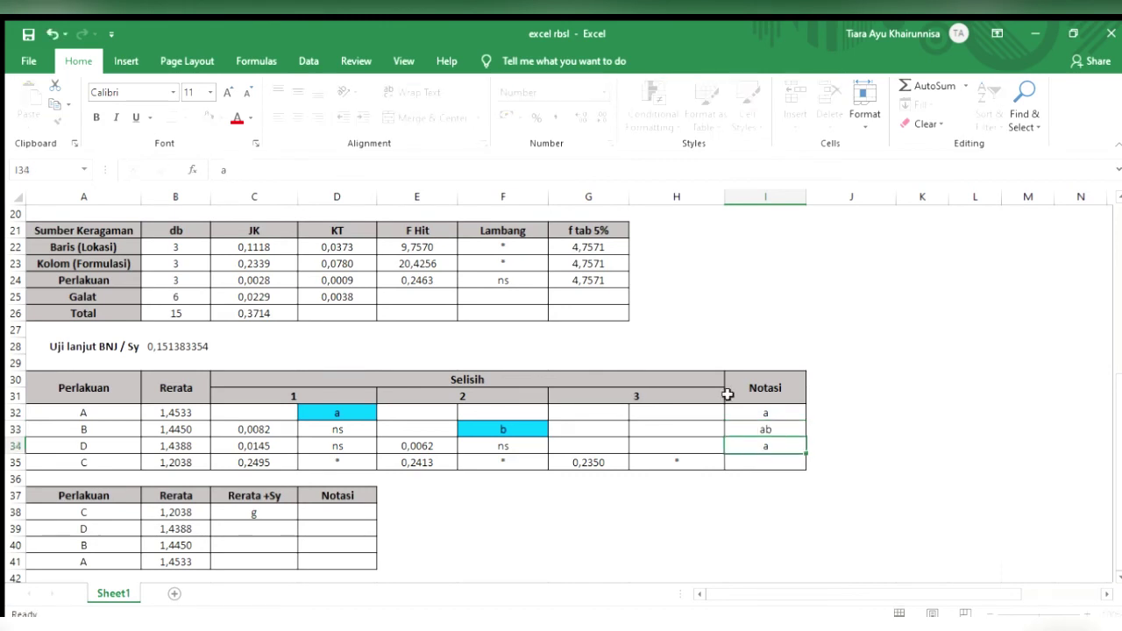
pyautogui.click(572, 167)
pyautogui.write('b')
pyautogui.click(467, 508)
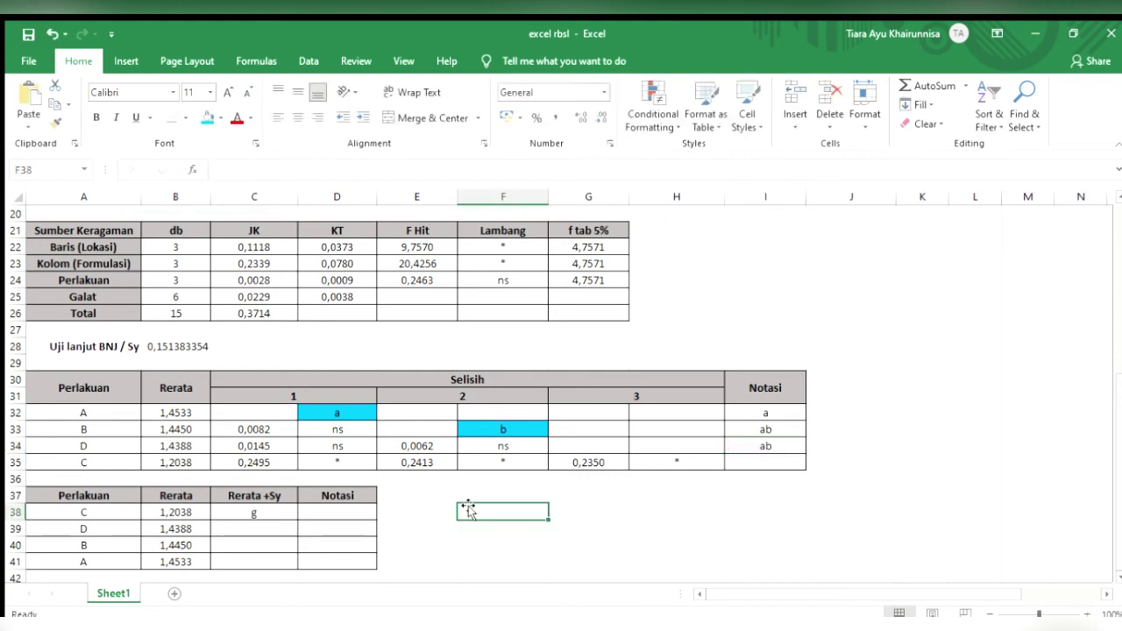
# Clear the stray letter g from the Rerata +Sy cell C38 of treatment C.
pyautogui.scroll(-1, 468, 508)
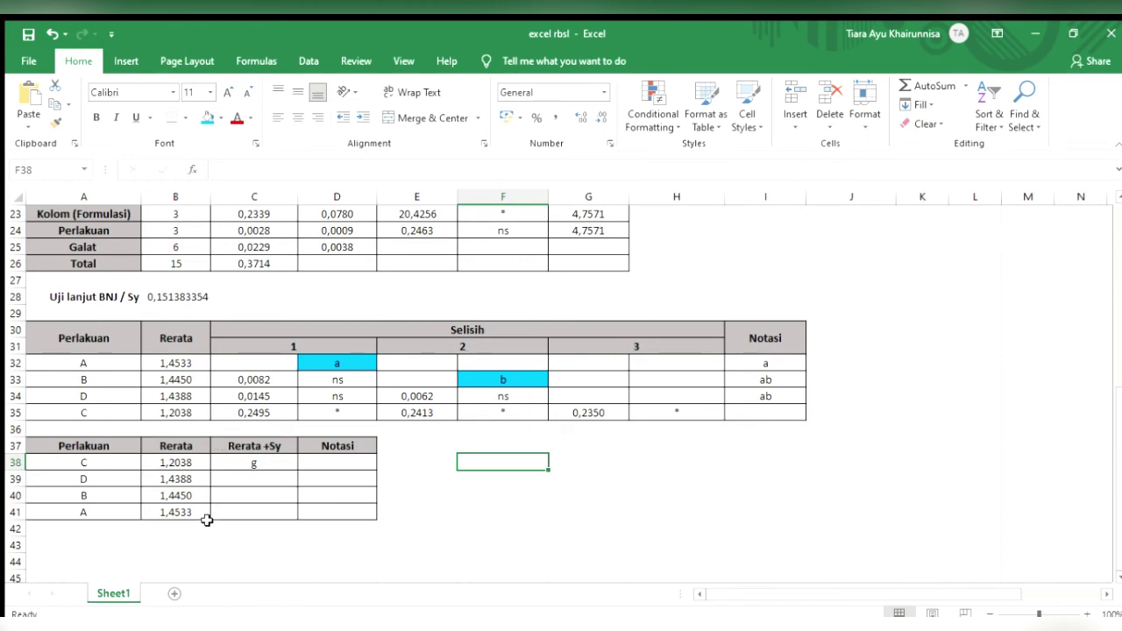
pyautogui.click(254, 465)
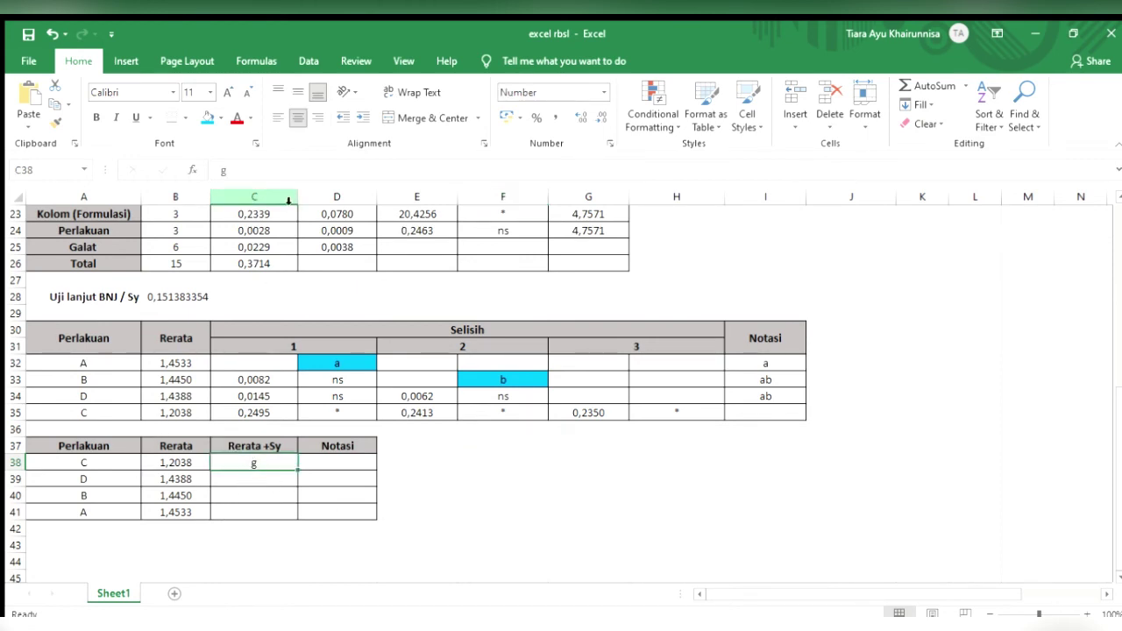
pyautogui.click(284, 179)
pyautogui.press('BackSpace')
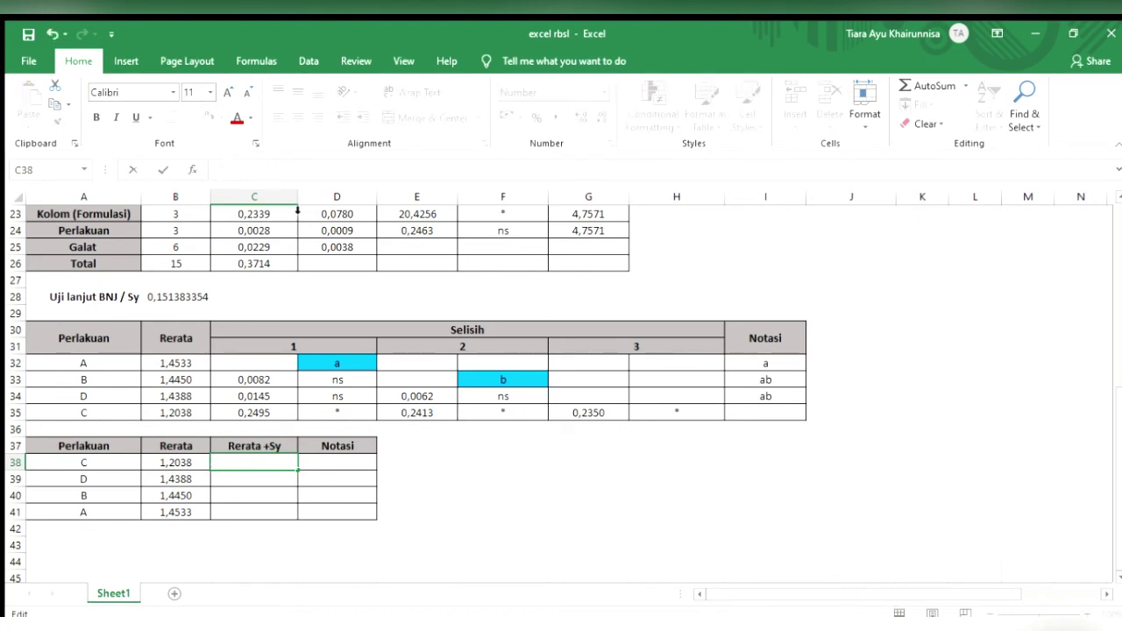
pyautogui.click(345, 542)
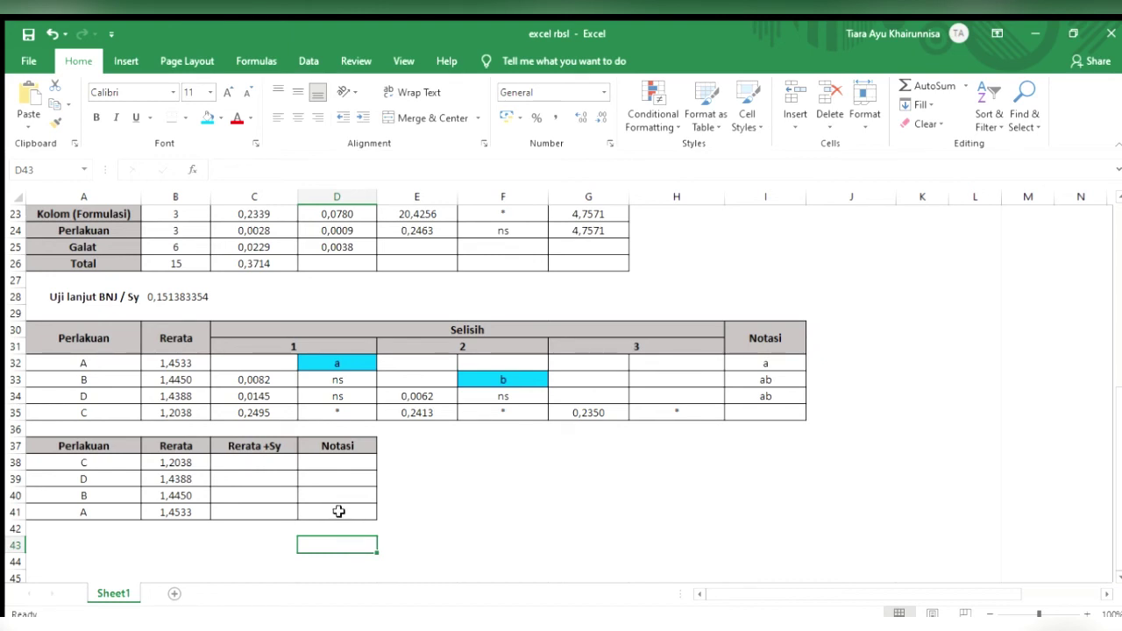
# Build the formula =B38+B28 in C38, adding the BNJ value to treatment C's mean.
pyautogui.click(254, 462)
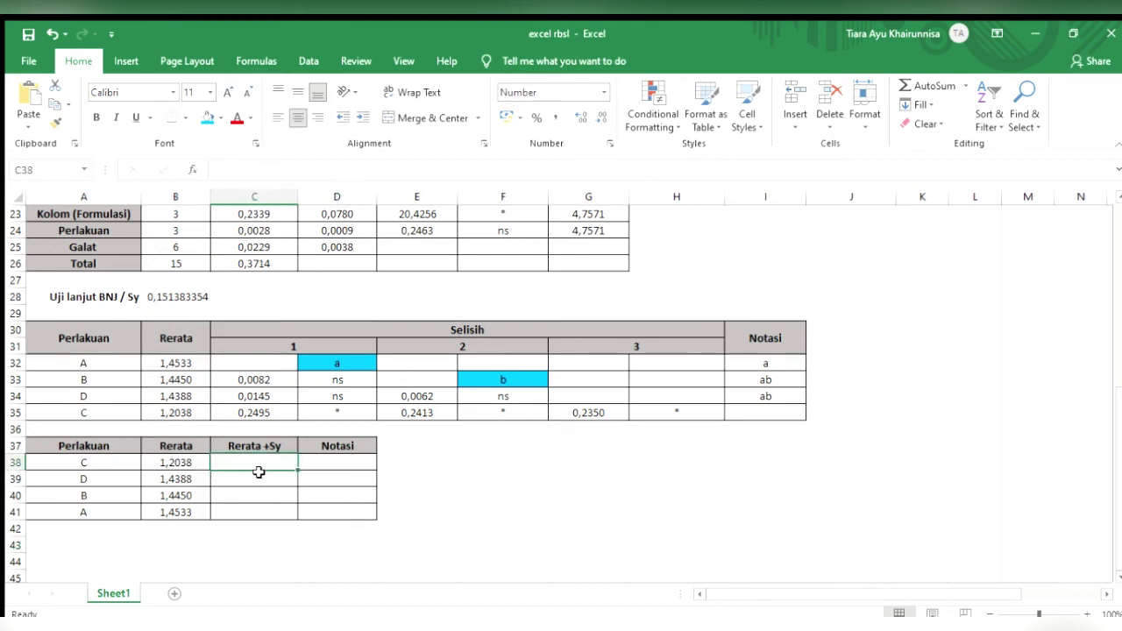
pyautogui.write('=')
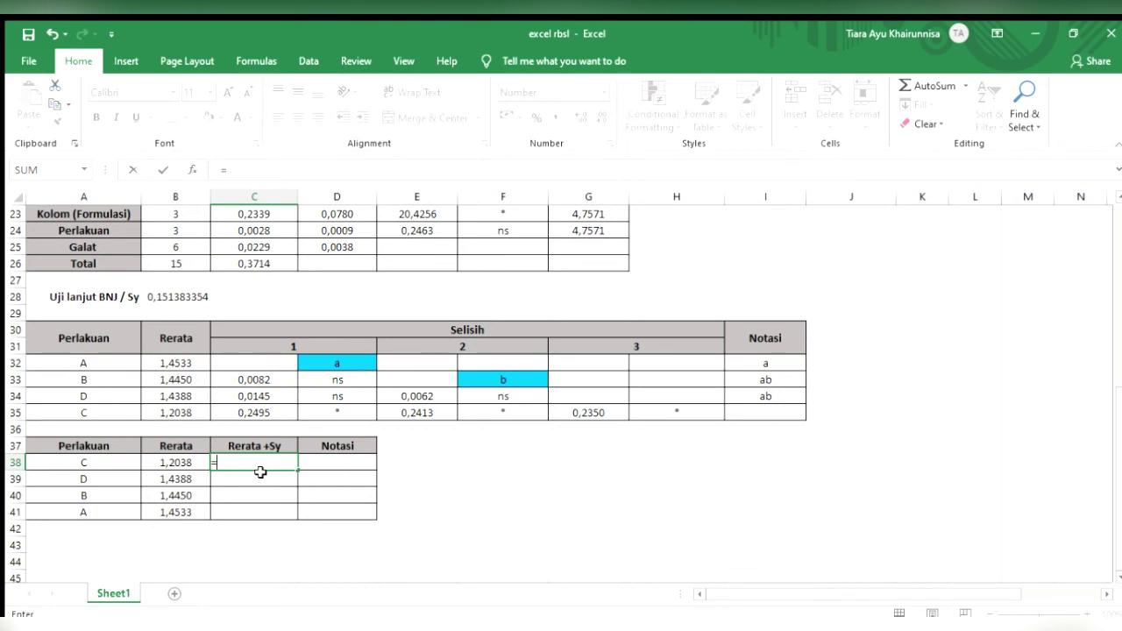
pyautogui.click(193, 460)
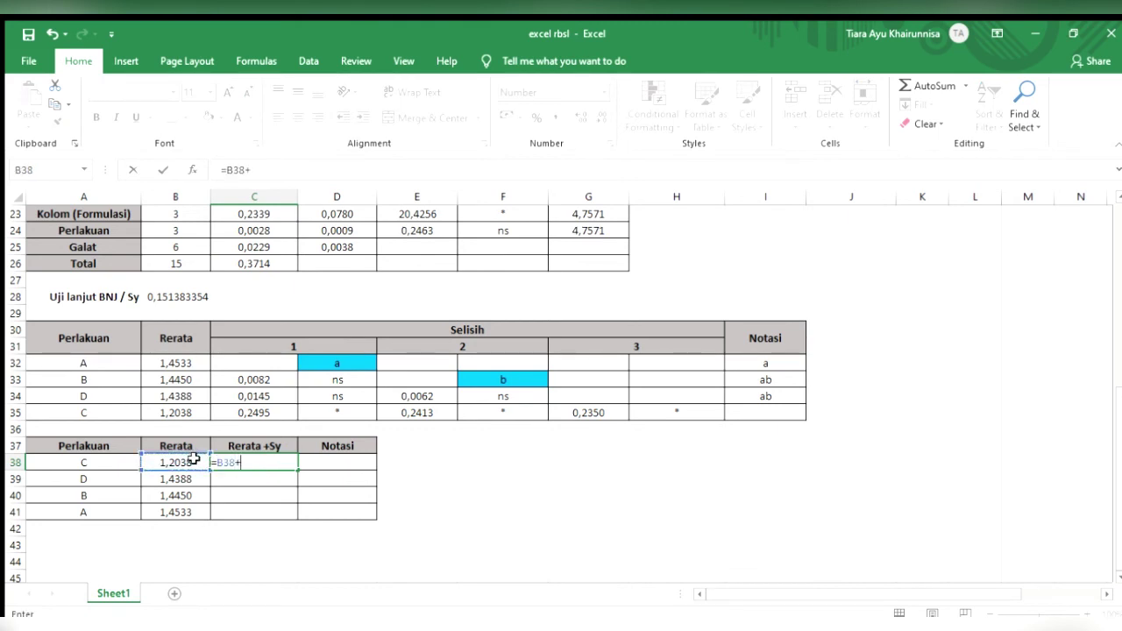
pyautogui.write('+')
pyautogui.click(180, 298)
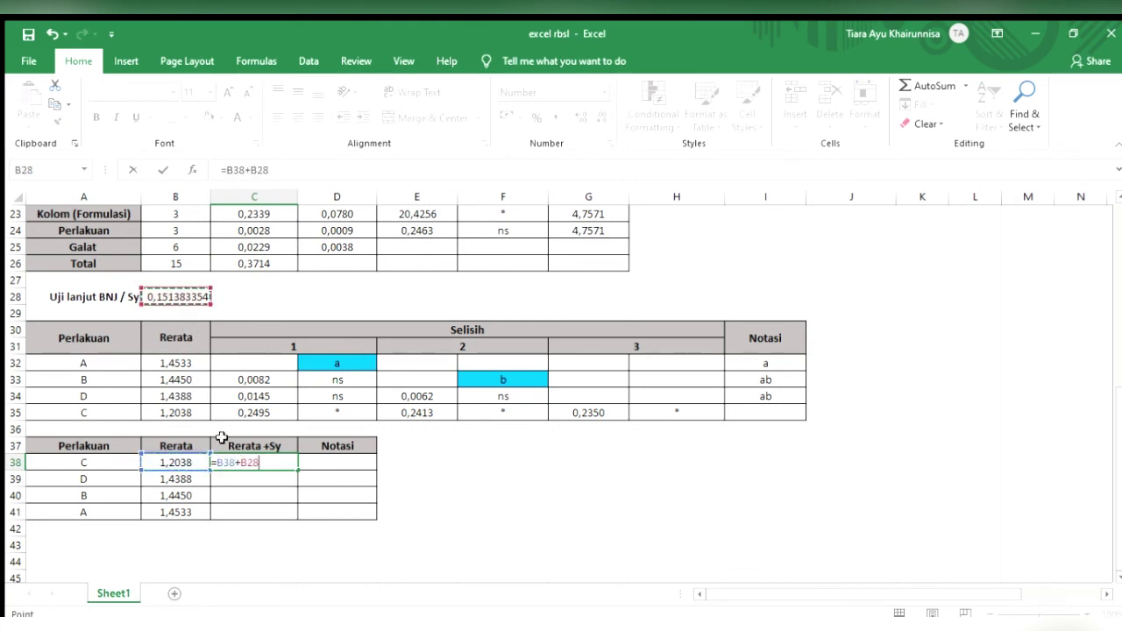
# Make the BNJ reference absolute so C38 holds =B38+$B$28, and fill the formula down through C41.
pyautogui.click(228, 173)
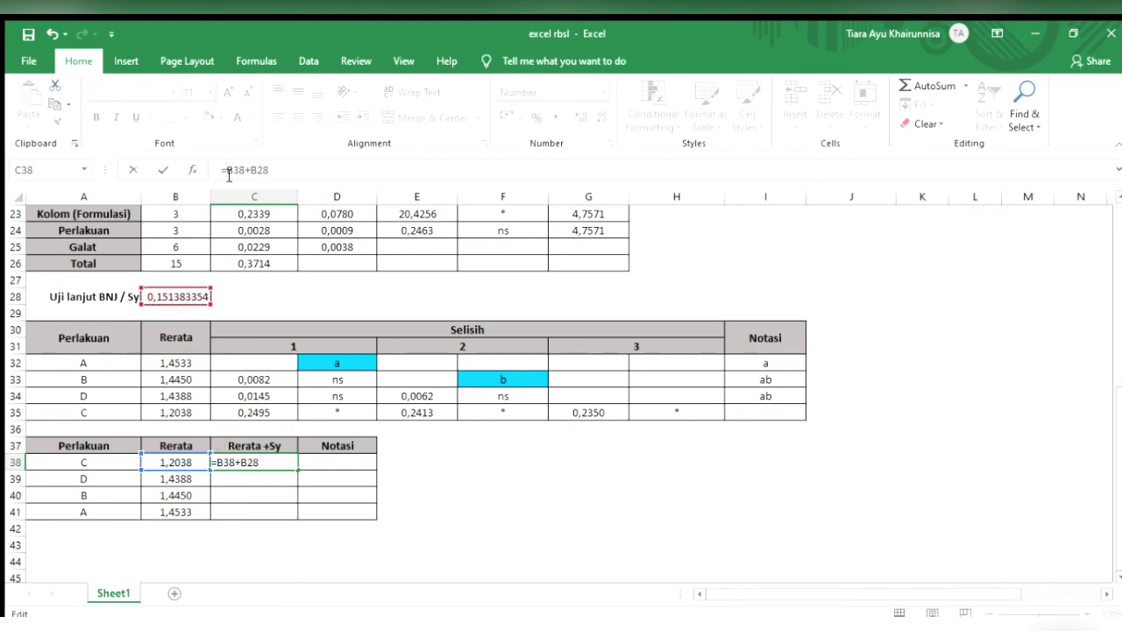
pyautogui.write('$B$')
pyautogui.press('BackSpace')
pyautogui.press('BackSpace')
pyautogui.press('Right')
pyautogui.press('Right')
pyautogui.write('$B$')
pyautogui.press('Return')
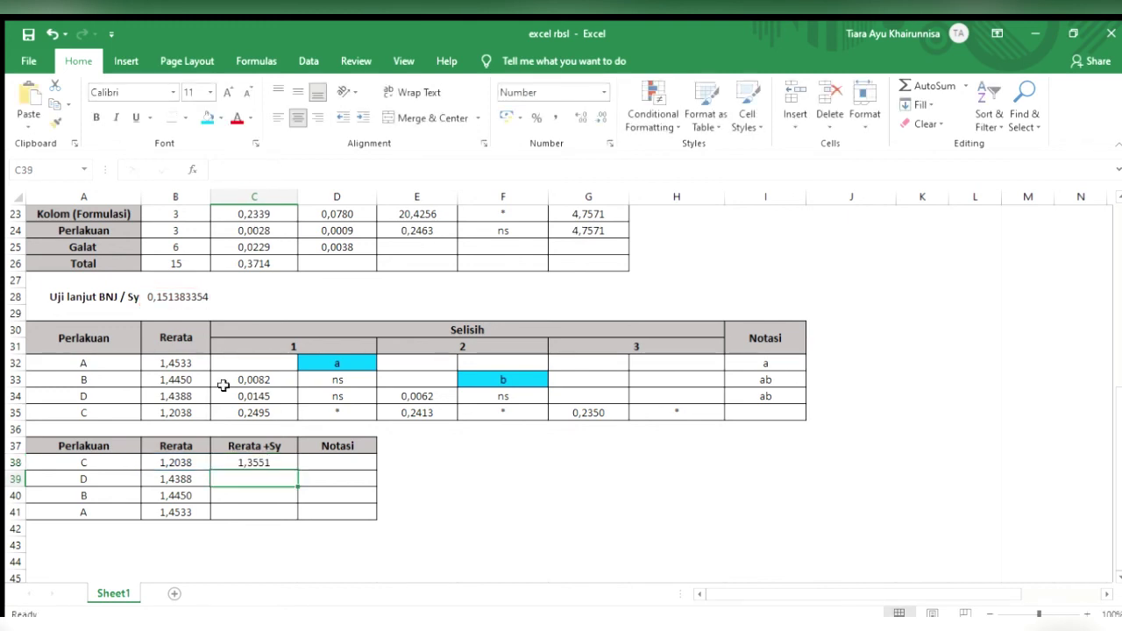
pyautogui.click(256, 460)
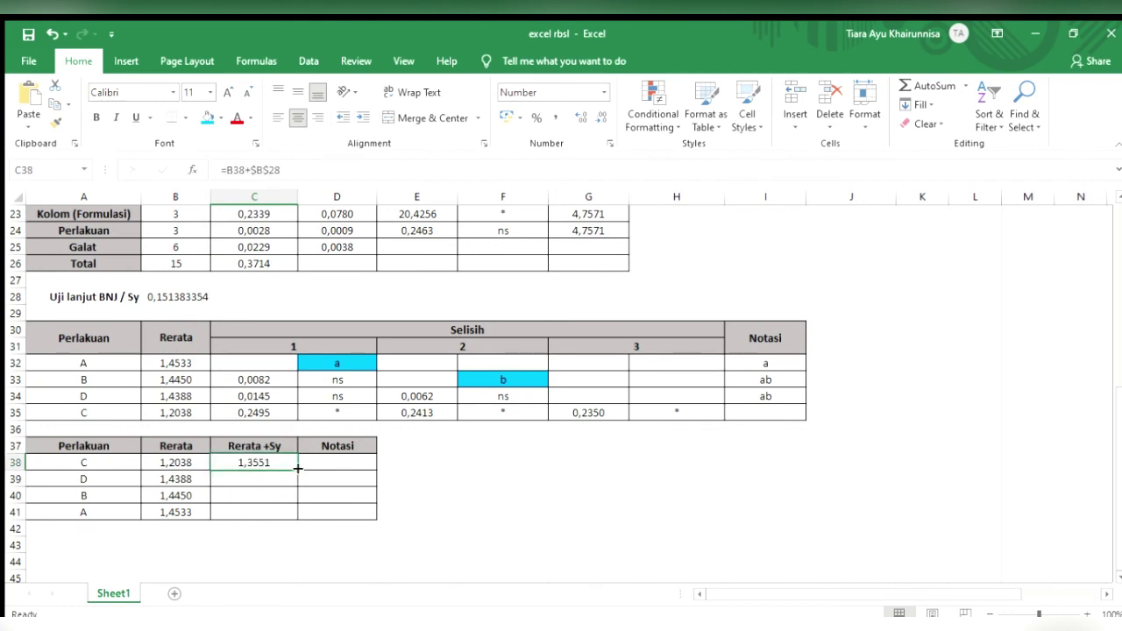
pyautogui.moveTo(298, 468); pyautogui.dragTo(299, 523)
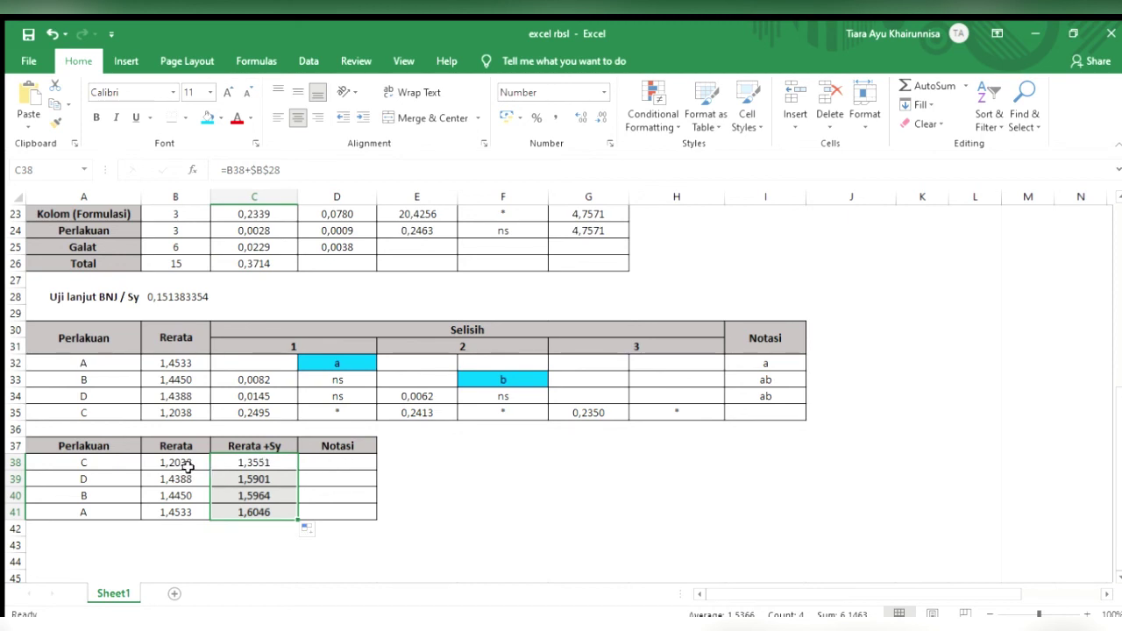
# Enter the notation a for treatment C in D38 and b for treatments D, B and A in D39 to D41.
pyautogui.click(326, 464)
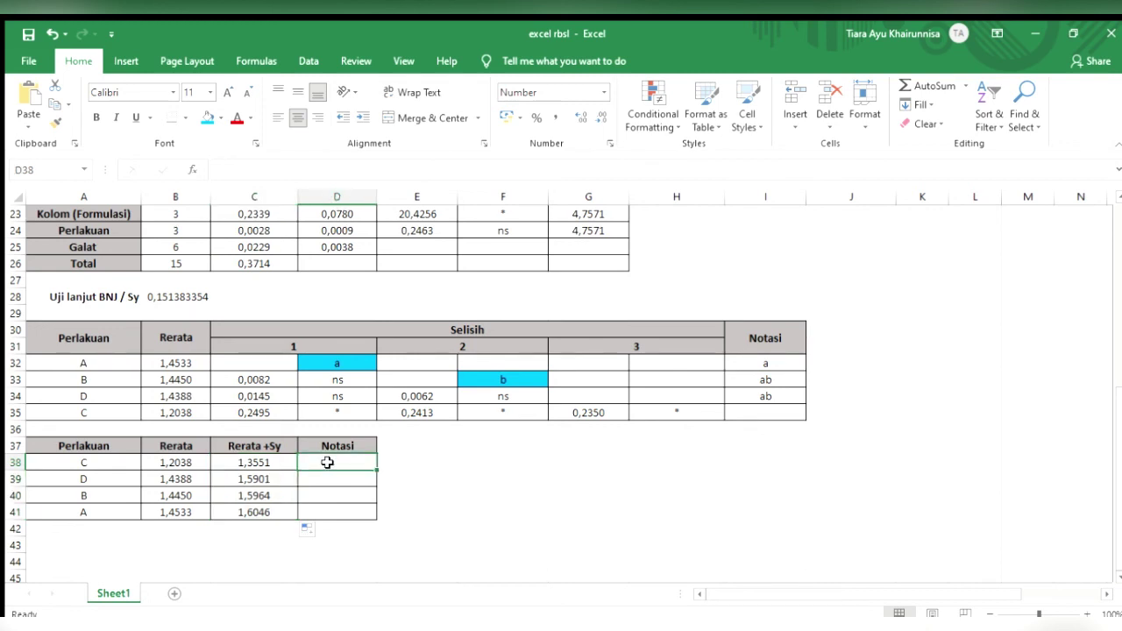
pyautogui.write('a')
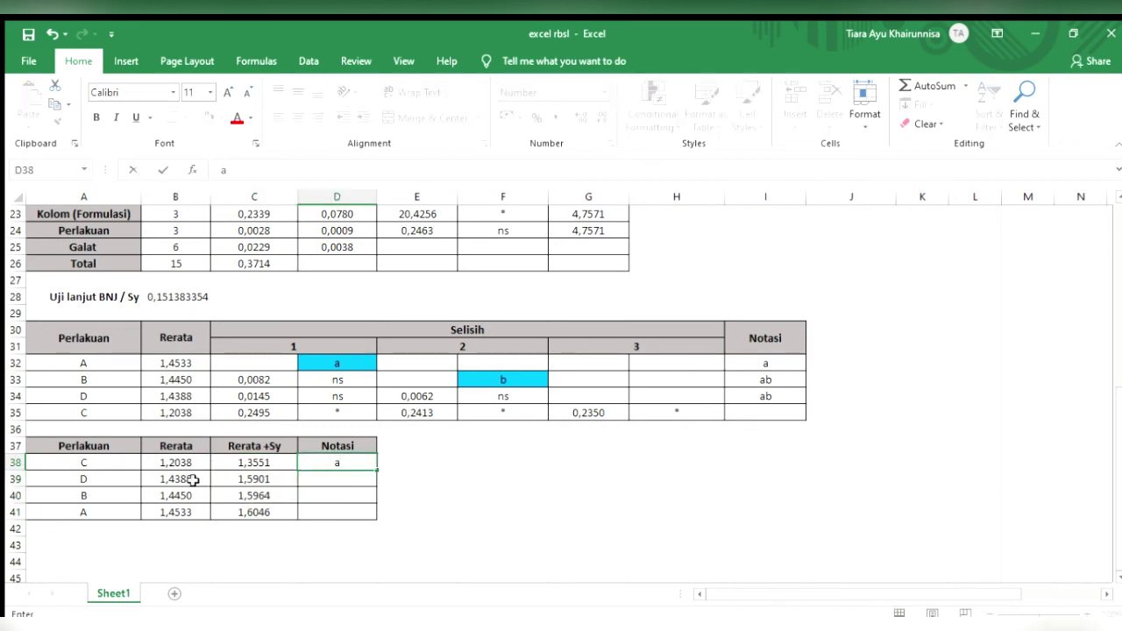
pyautogui.click(330, 481)
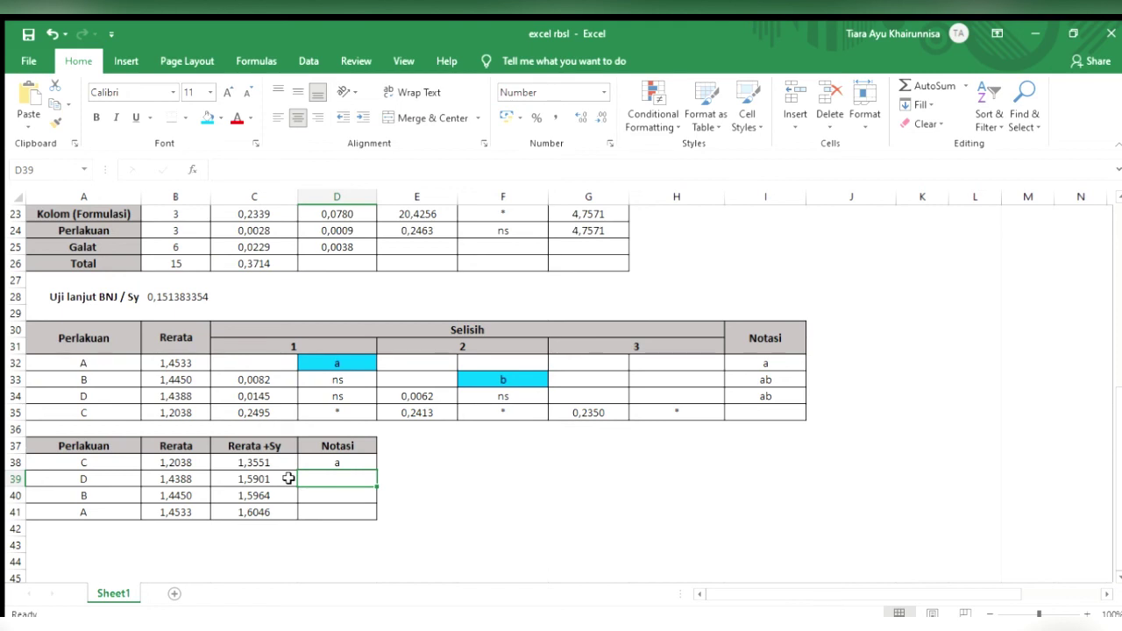
pyautogui.write('b')
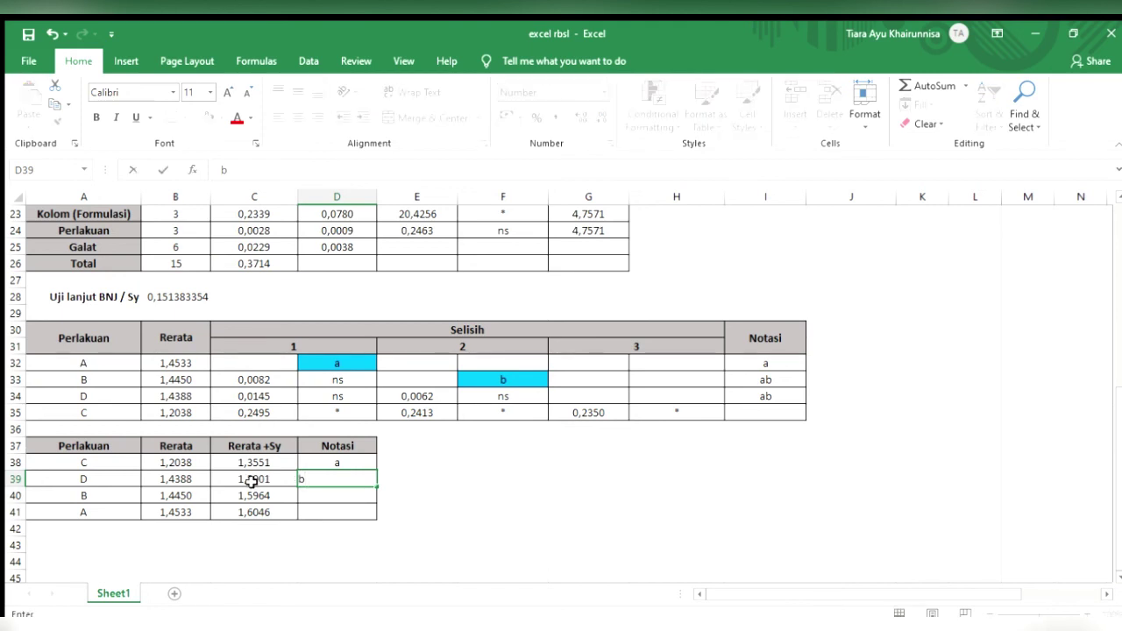
pyautogui.click(336, 496)
pyautogui.write('b')
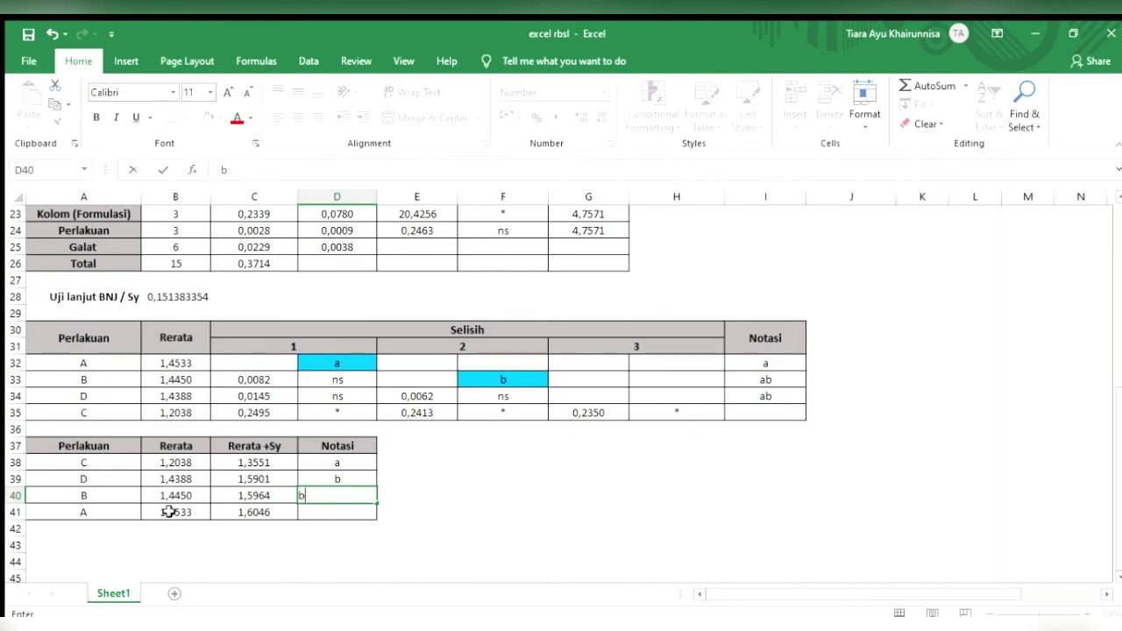
pyautogui.click(328, 511)
pyautogui.write('b')
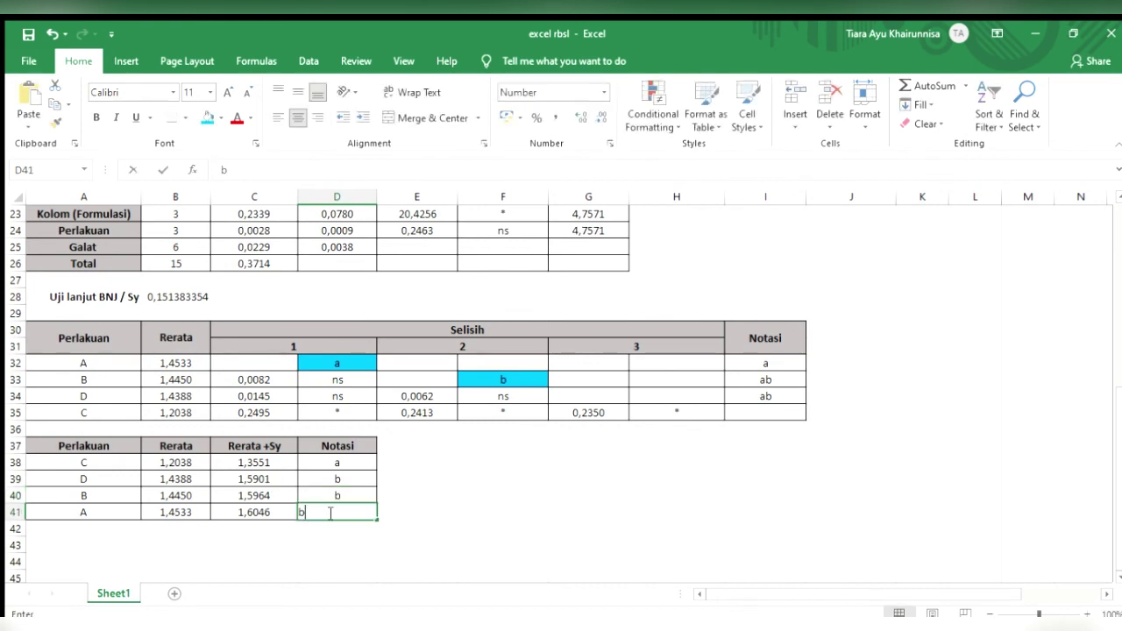
# Extend the notation of treatments B and A in D40 and D41 to bc.
pyautogui.click(343, 480)
pyautogui.click(342, 496)
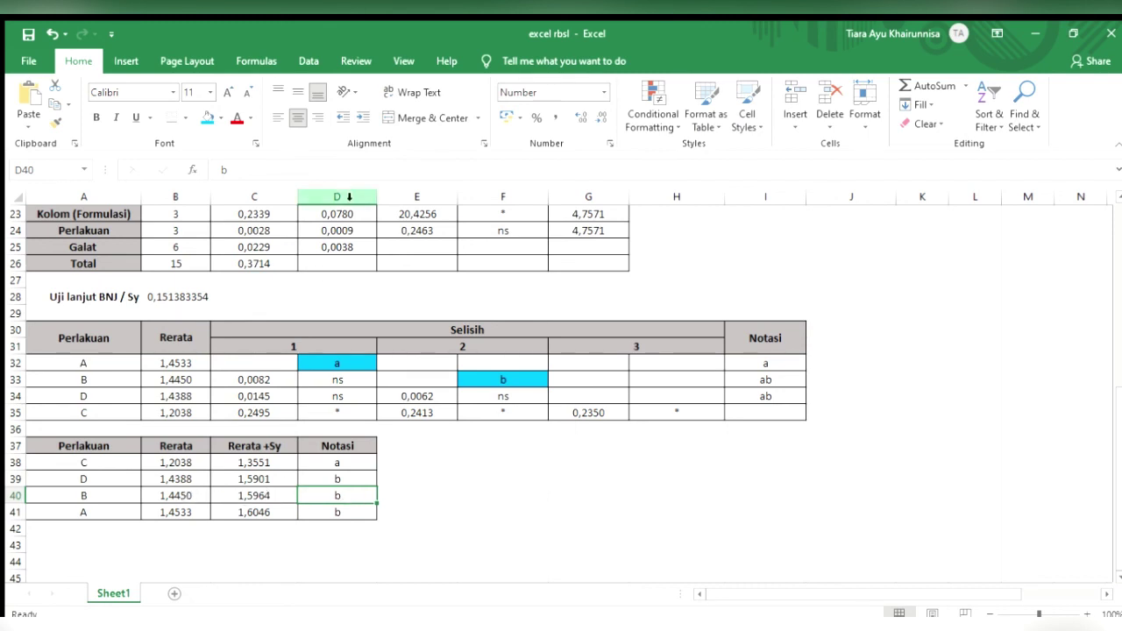
pyautogui.click(347, 175)
pyautogui.write('c')
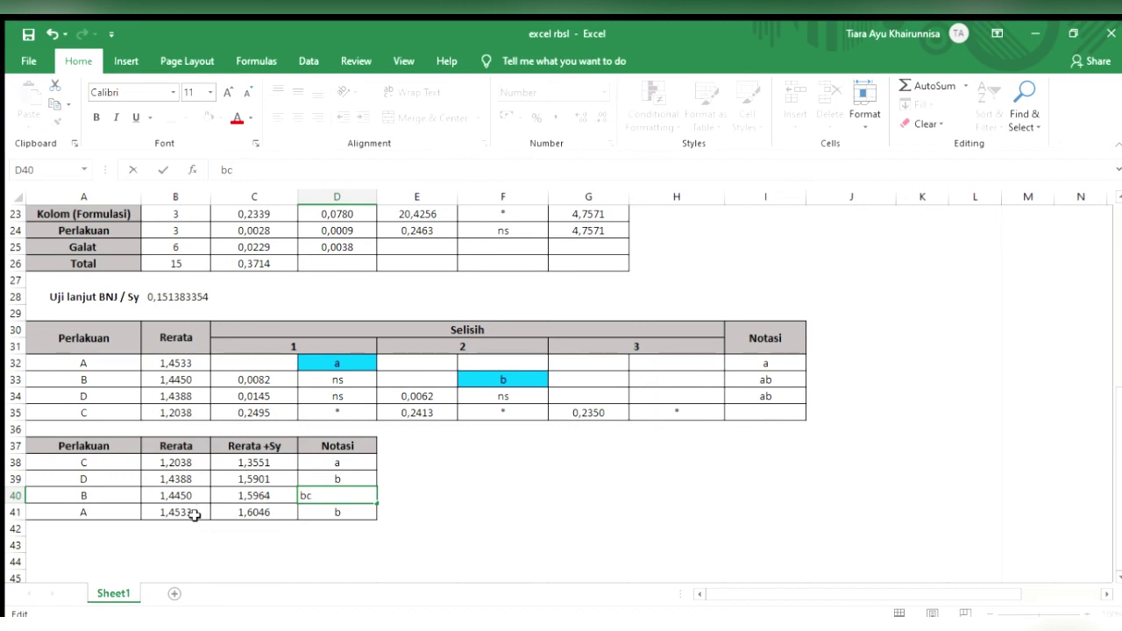
pyautogui.click(333, 514)
pyautogui.click(323, 173)
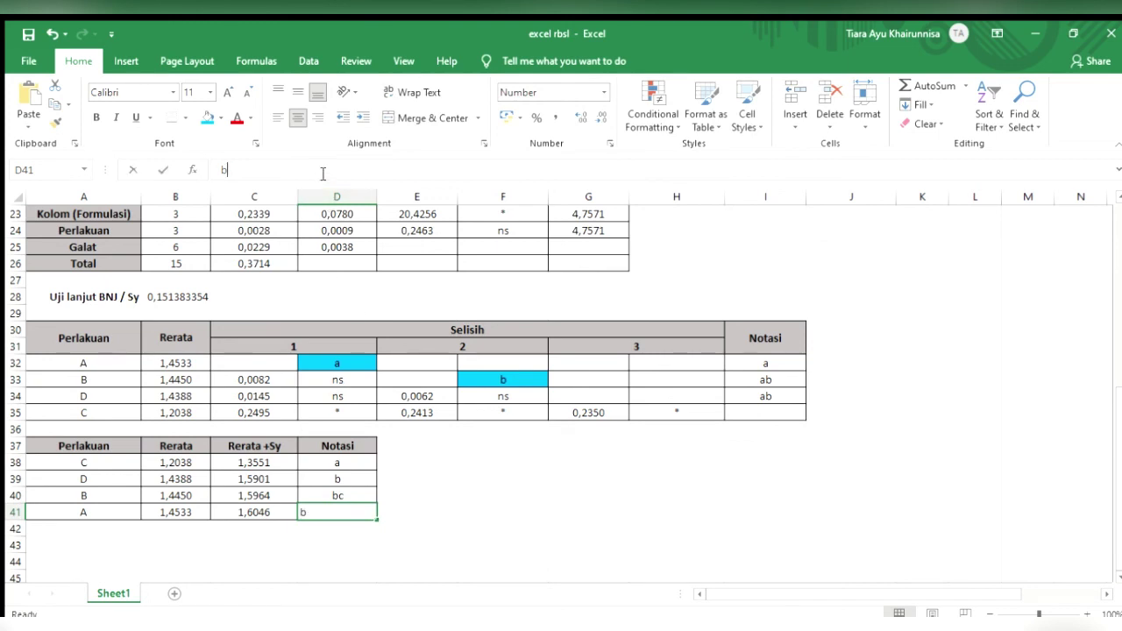
pyautogui.write('c')
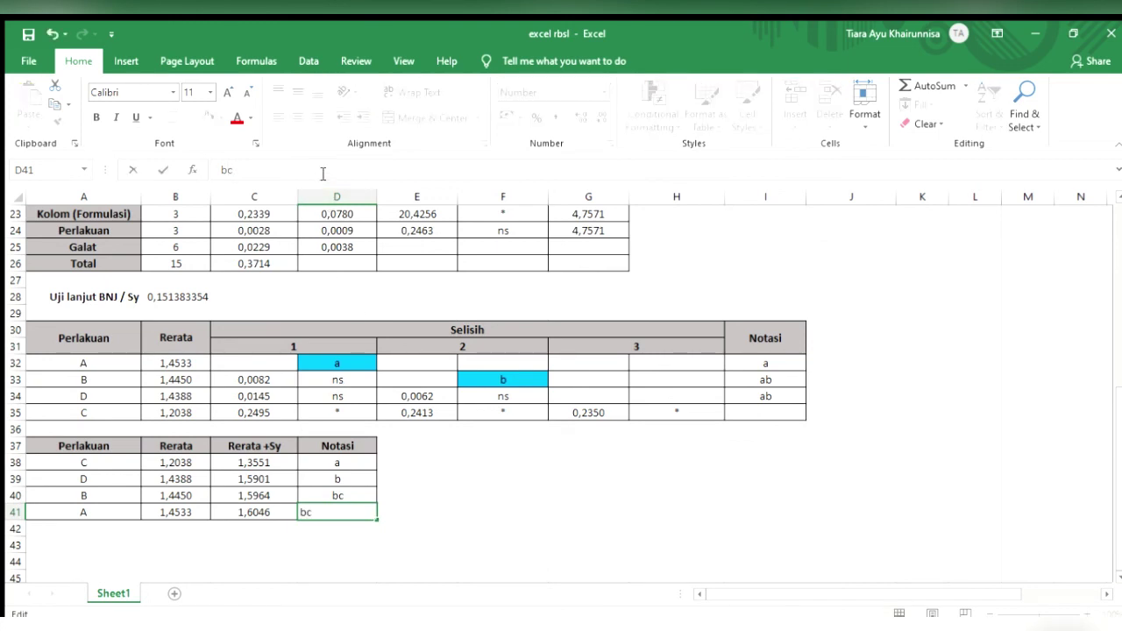
pyautogui.click(422, 492)
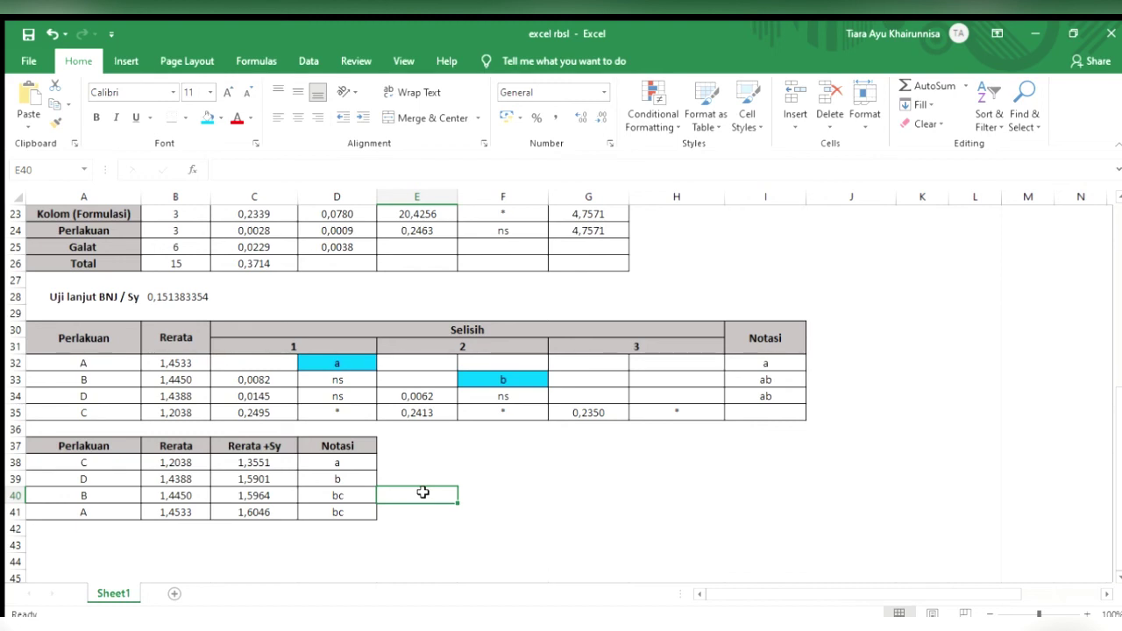
pyautogui.scroll(8, 422, 493)
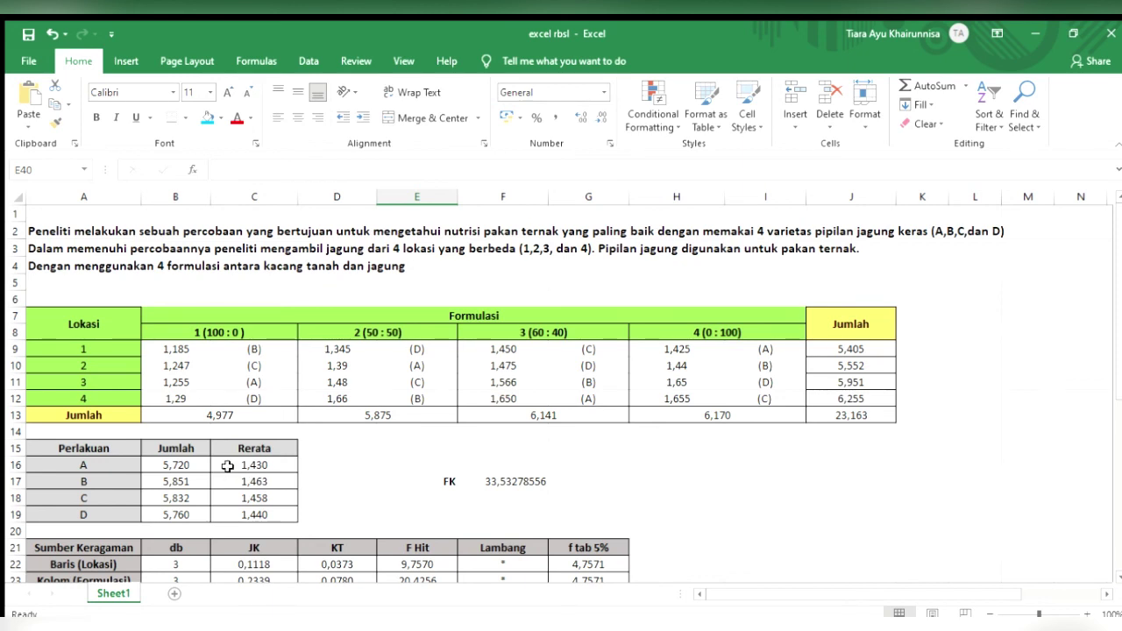
pyautogui.scroll(-2, 227, 466)
pyautogui.scroll(-1, 227, 466)
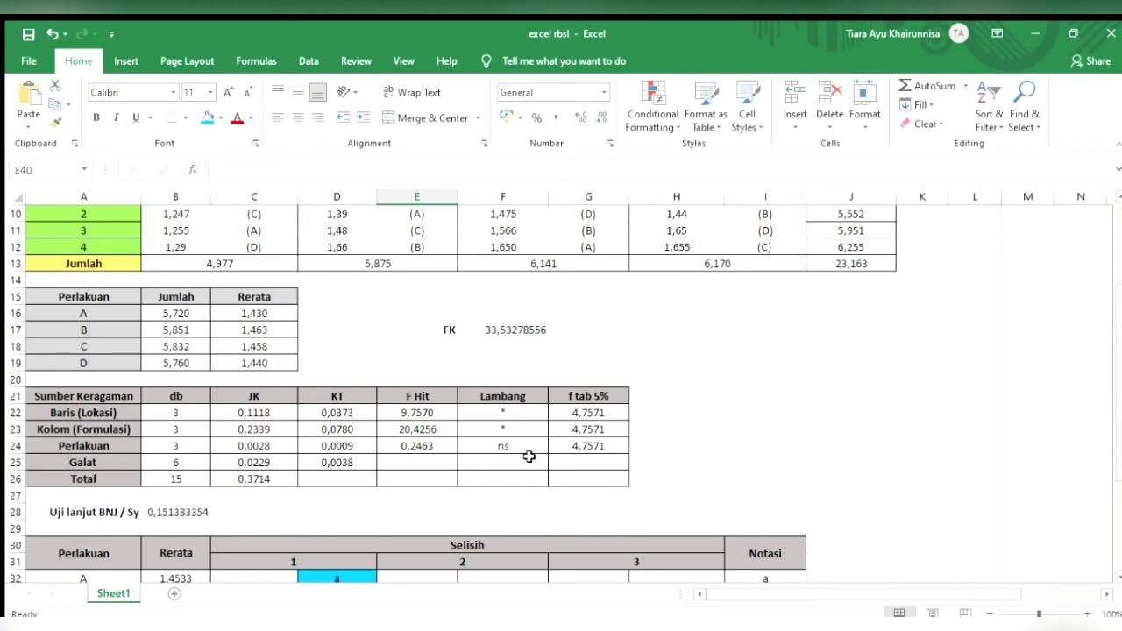
pyautogui.scroll(2, 495, 426)
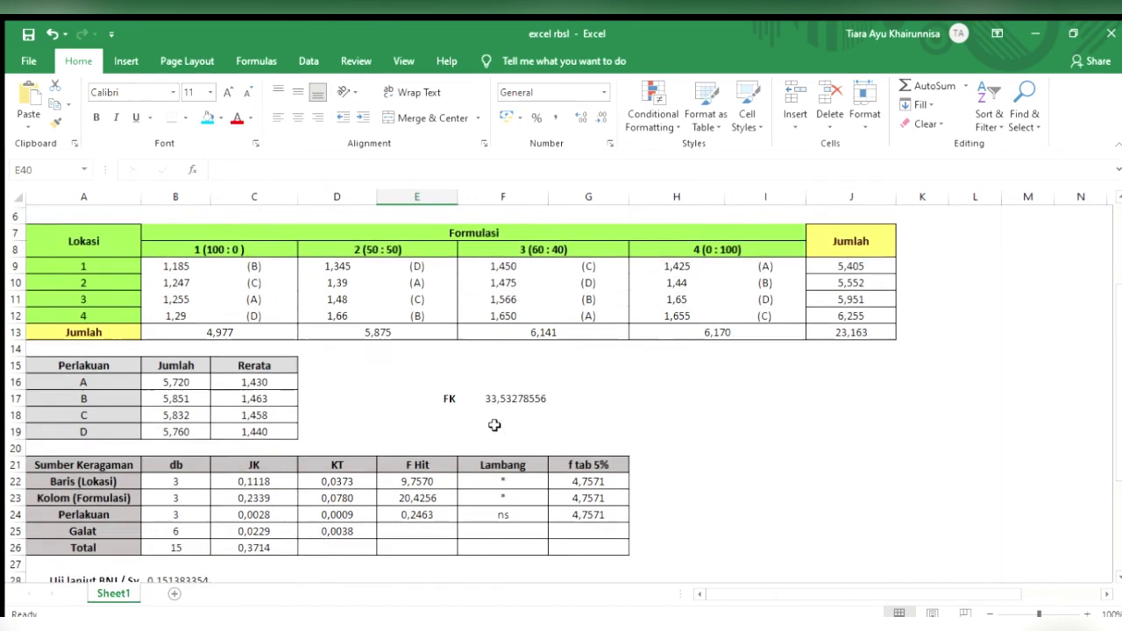